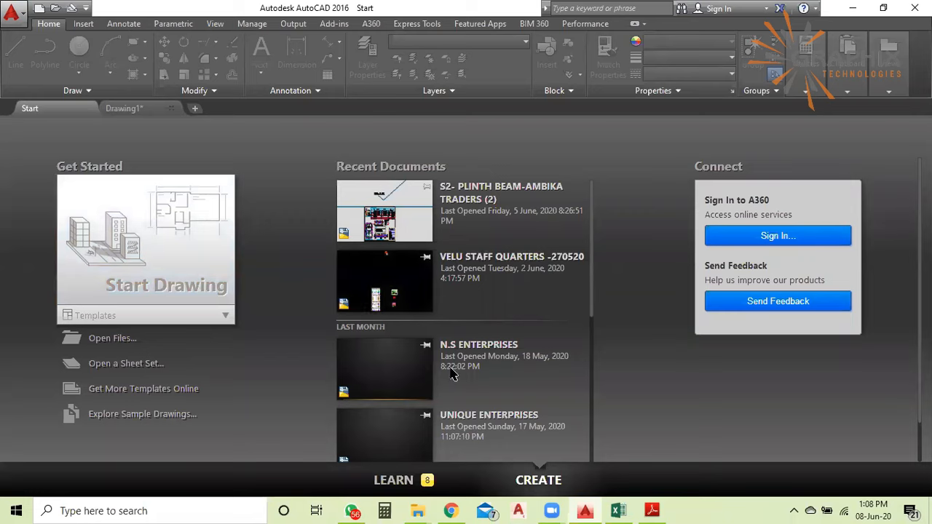
Look through the list of recent documents on the start page
scroll(447, 391, "down", 2)
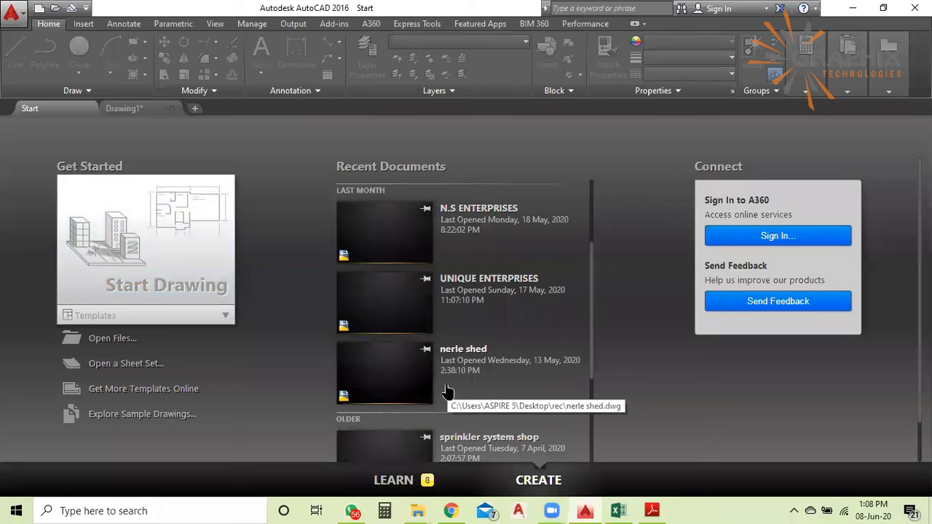
scroll(447, 392, "down", 3)
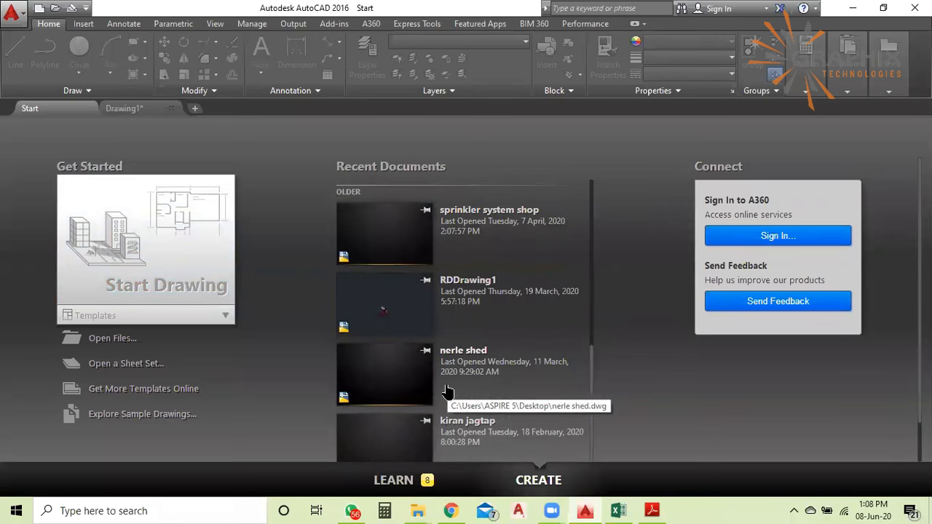
scroll(447, 397, "down", 2)
scroll(448, 410, "up", 6)
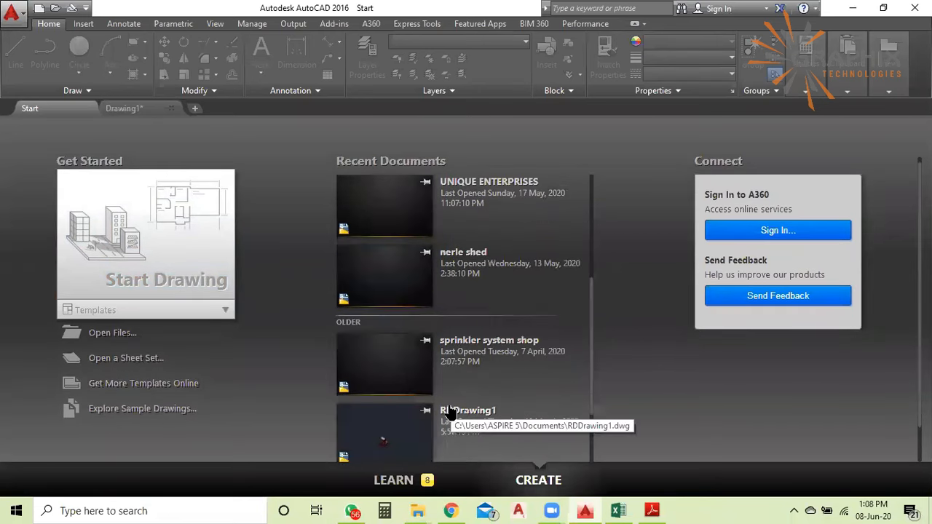
scroll(448, 412, "up", 2)
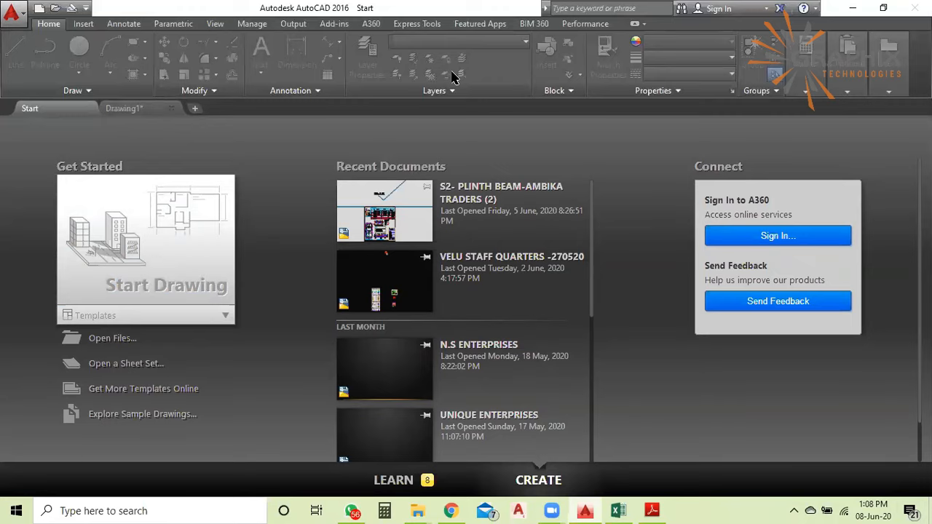
Open a new blank drawing and turn on the grid display
left_click(427, 446)
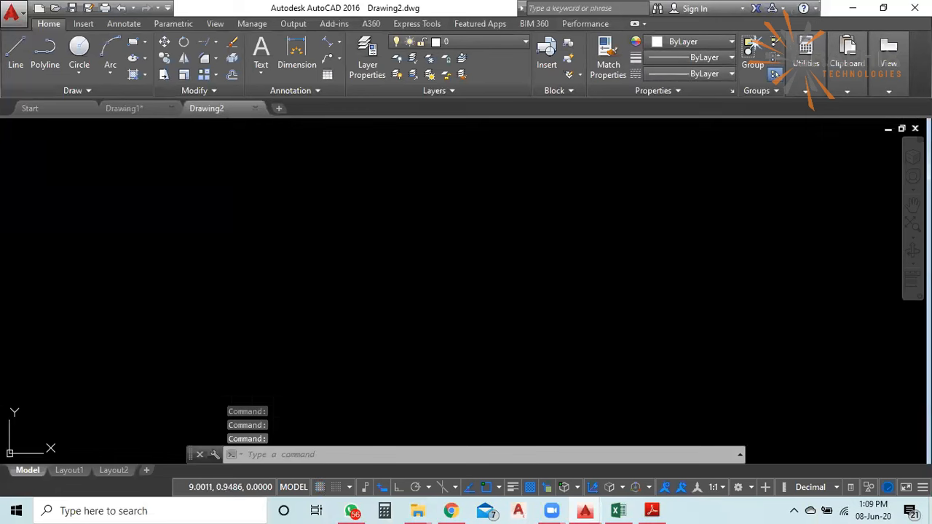
left_click(325, 488)
scroll(398, 268, "down", 2)
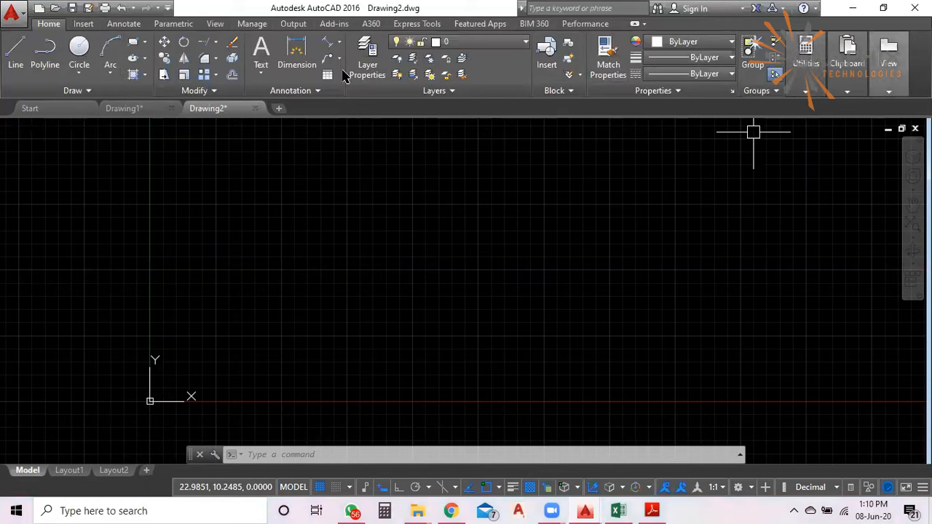
Examine the available workspace choices without switching away from Drafting & Annotation
left_click(889, 58)
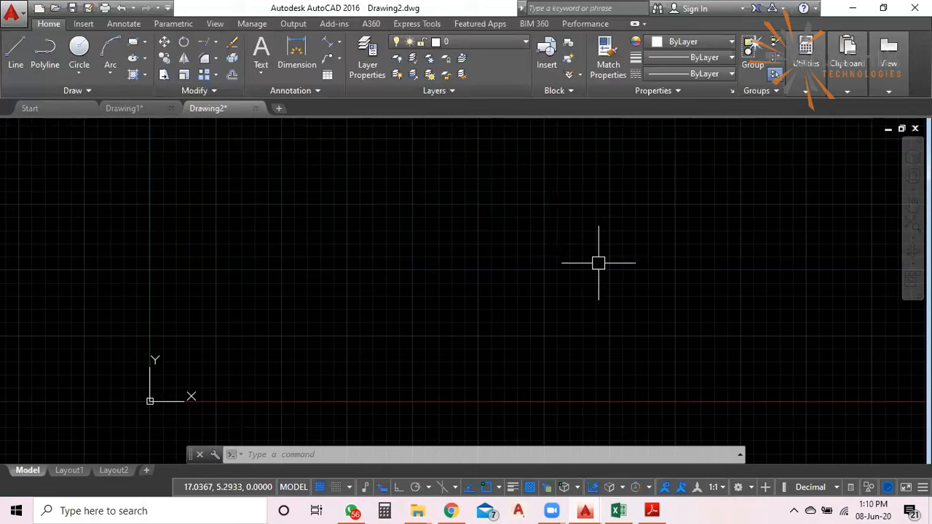
left_click(737, 486)
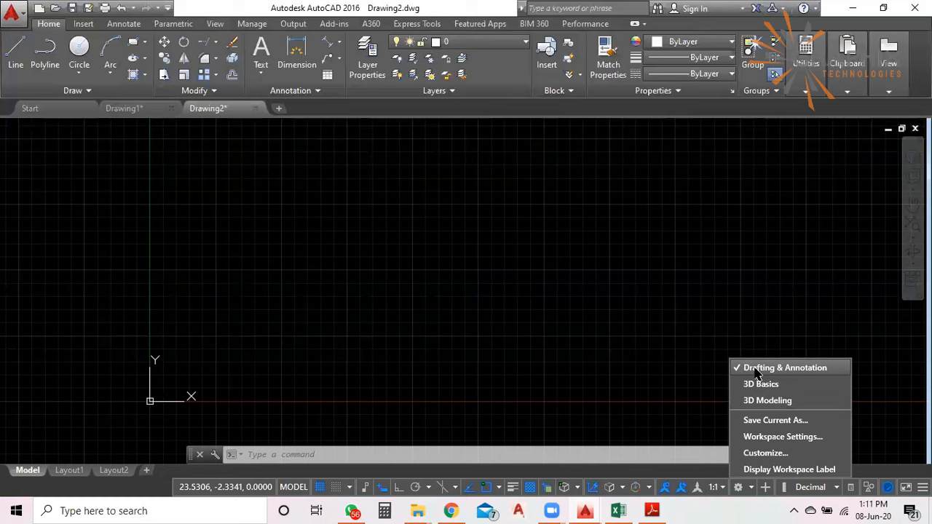
left_click(703, 369)
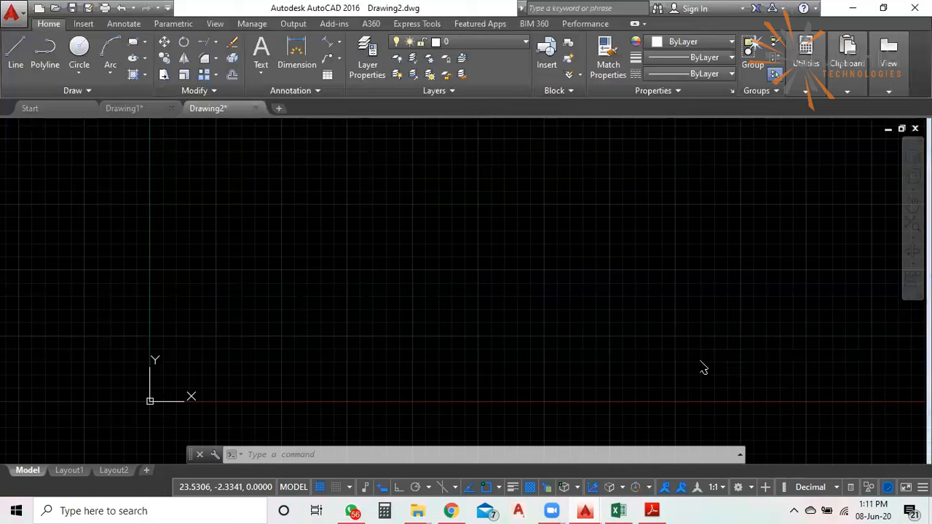
left_click(738, 488)
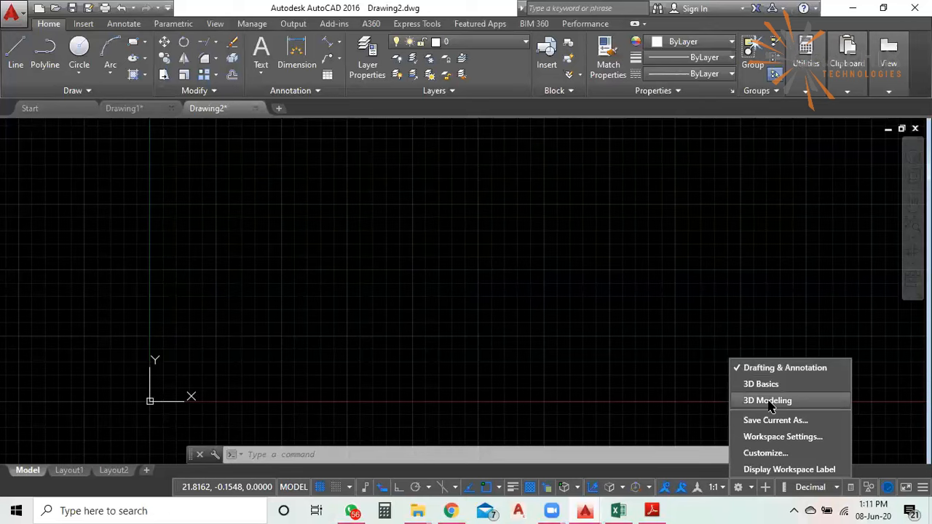
left_click(699, 475)
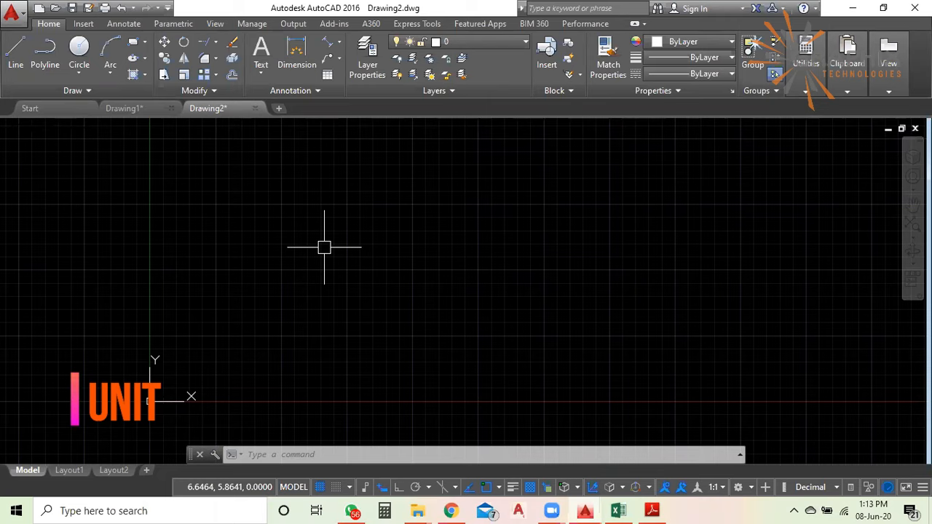
Open the Drawing Units settings with the UN command and move the dialog over the middle of the drawing area
type("UN")
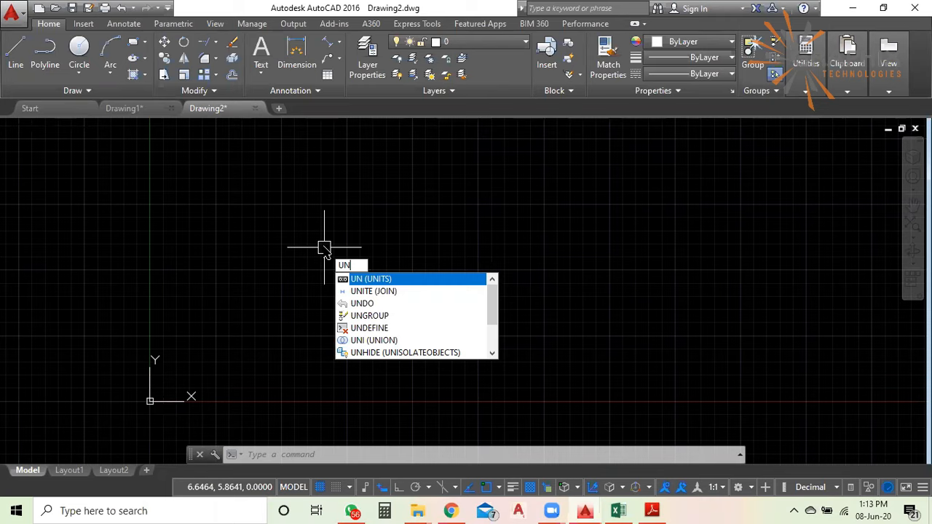
key("Return")
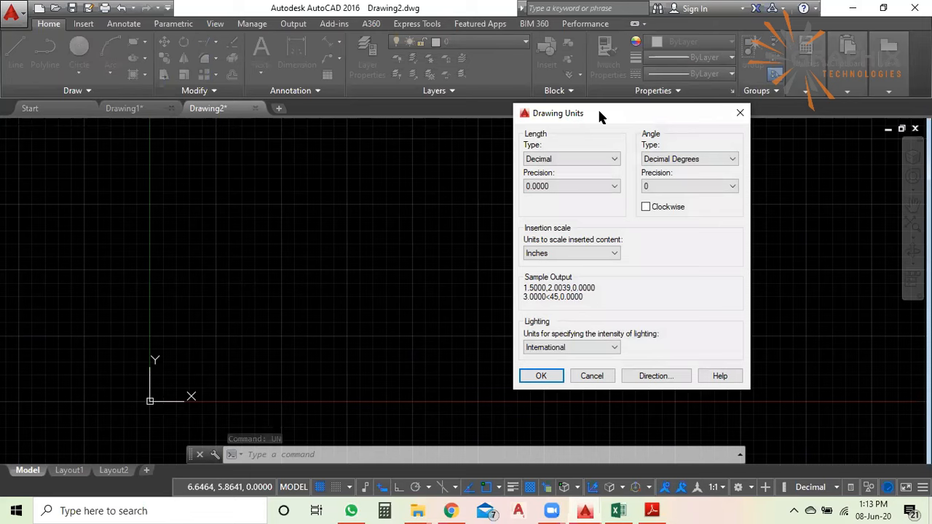
left_click_drag(598, 112, 426, 131)
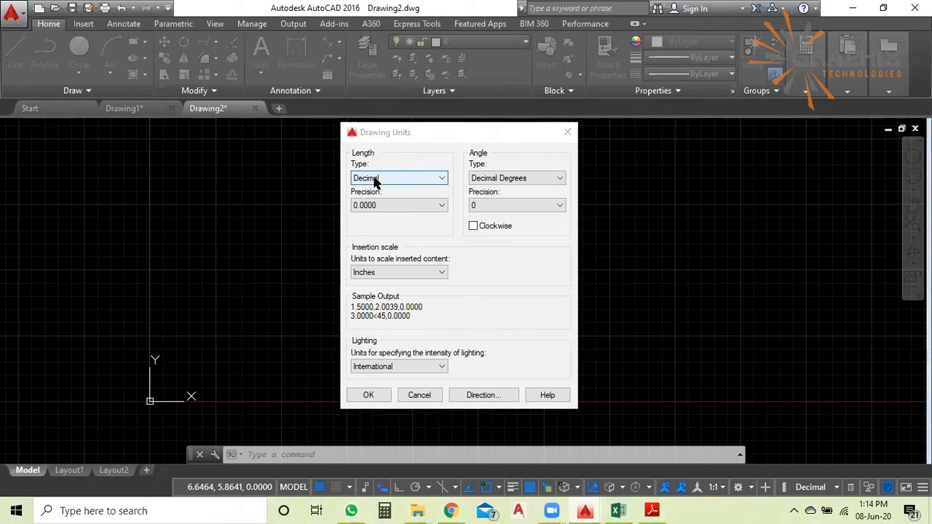
Try the Engineering length type, return it to Decimal, and check the available length precision choices
left_click(375, 179)
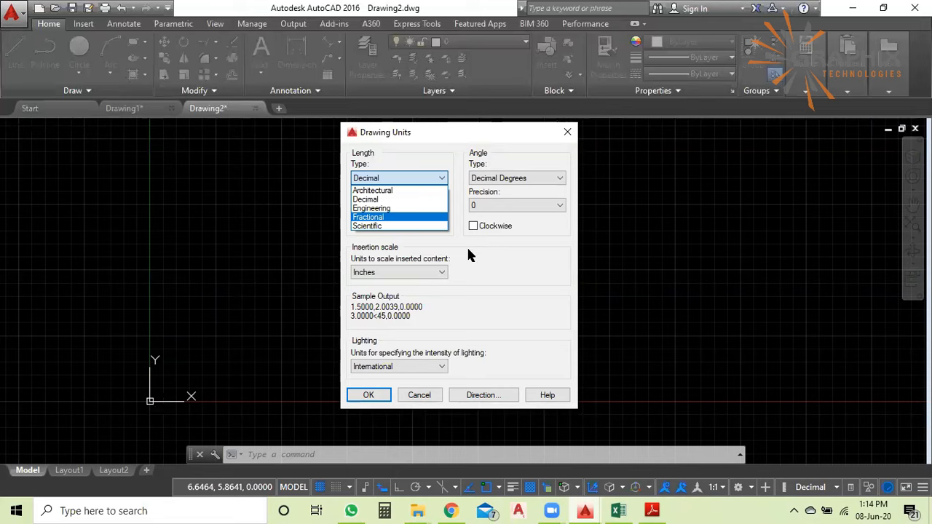
left_click(380, 209)
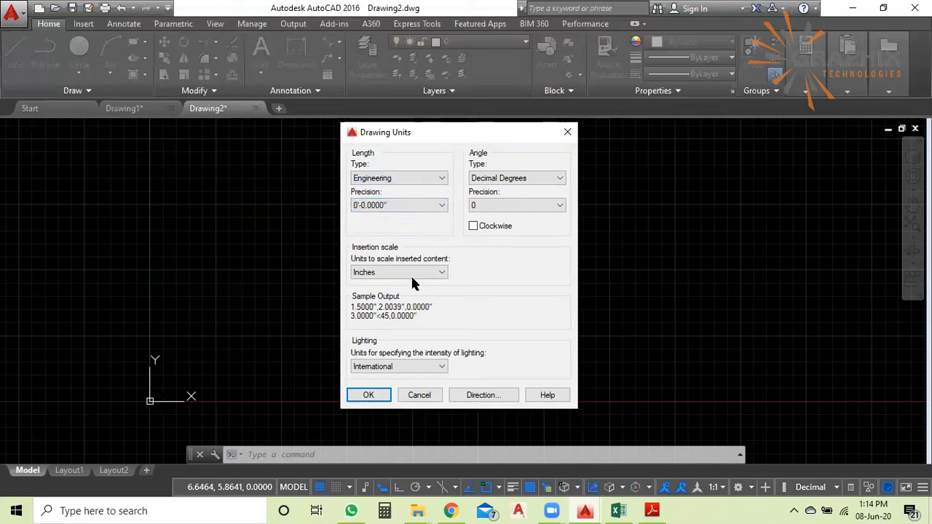
left_click(400, 178)
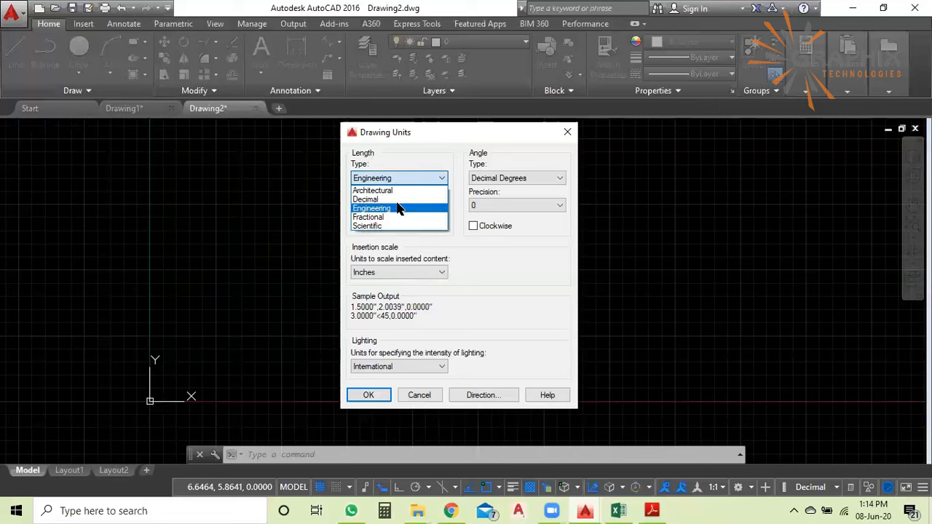
left_click(397, 200)
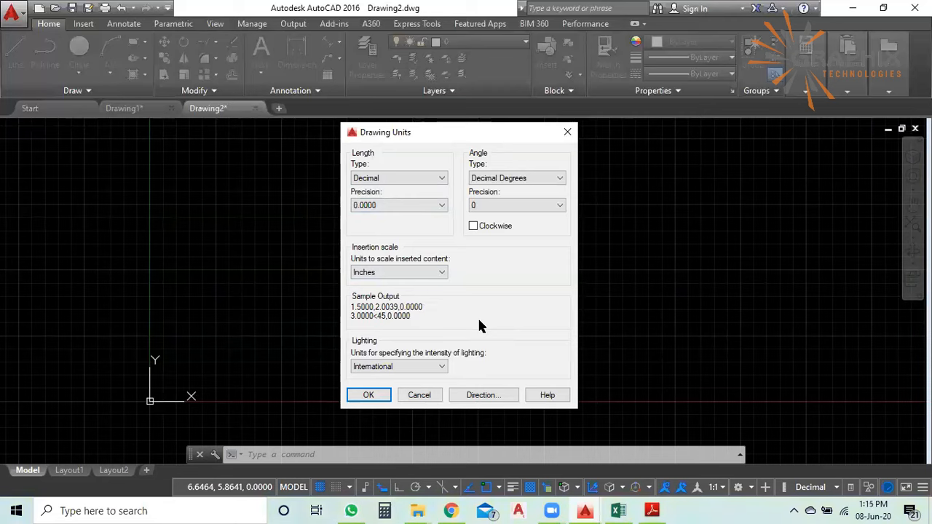
left_click(382, 207)
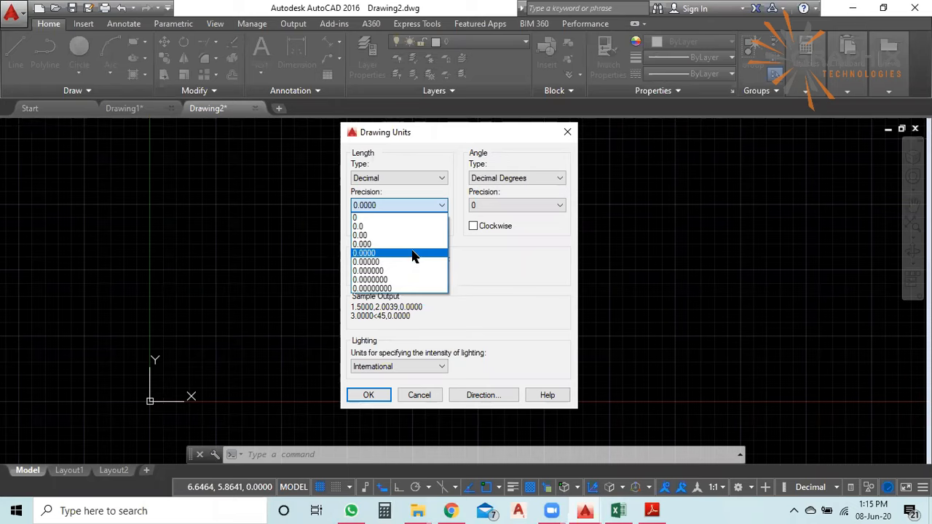
left_click(489, 272)
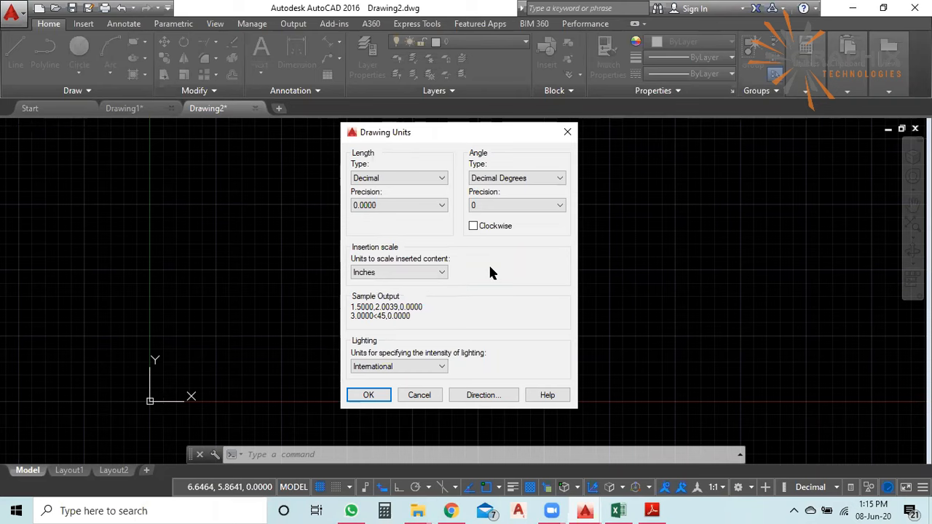
Try the Engineering and Architectural length types to compare their sample output, and restore Decimal
left_click(386, 178)
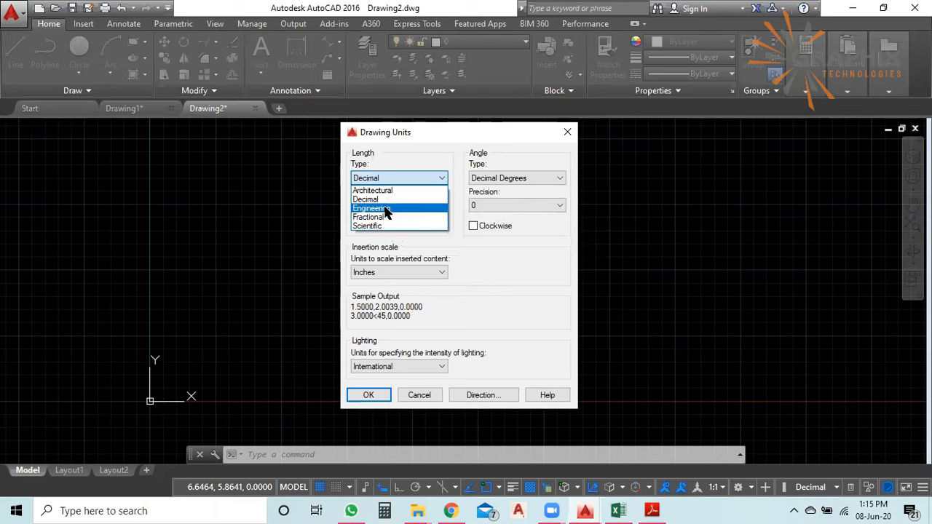
left_click(386, 209)
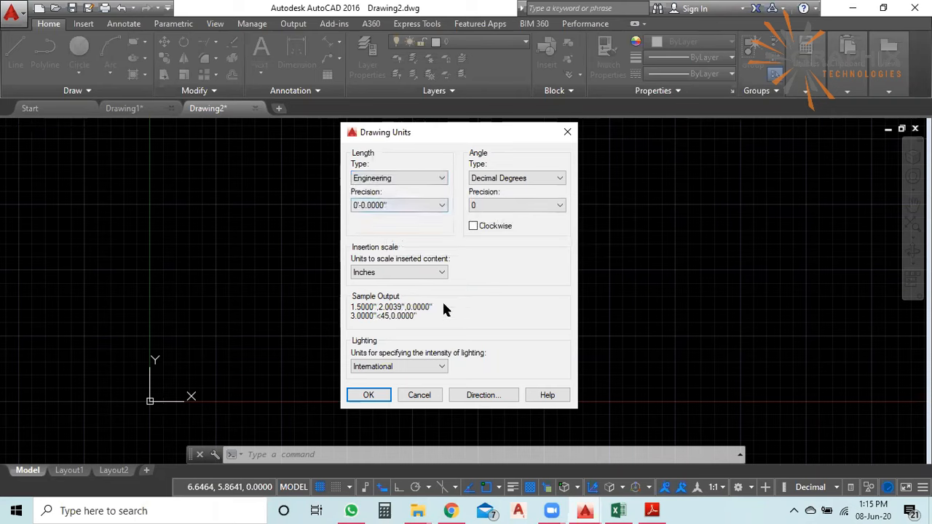
left_click(428, 178)
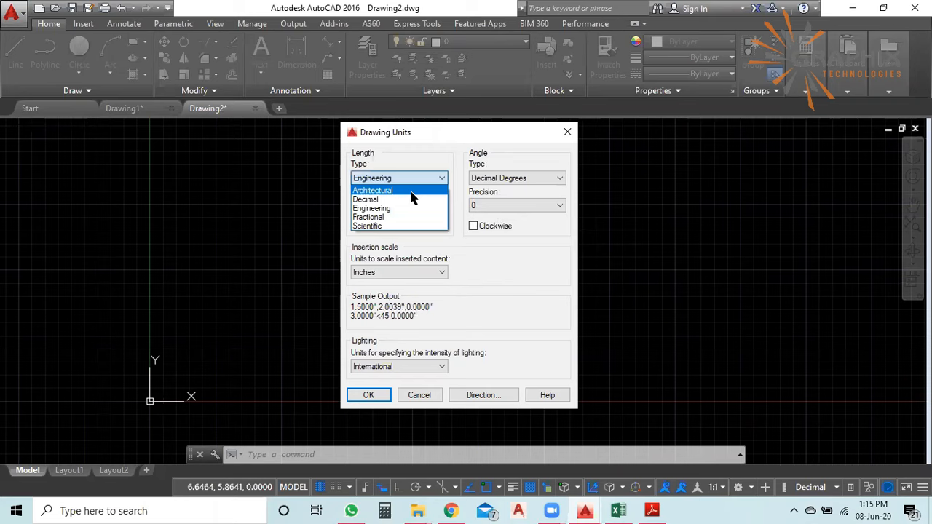
left_click(410, 191)
left_click(429, 178)
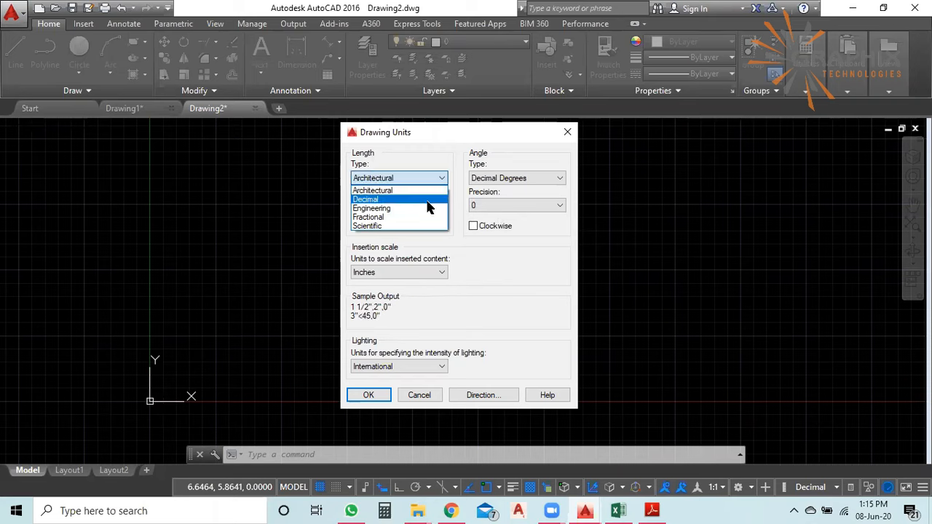
left_click(428, 200)
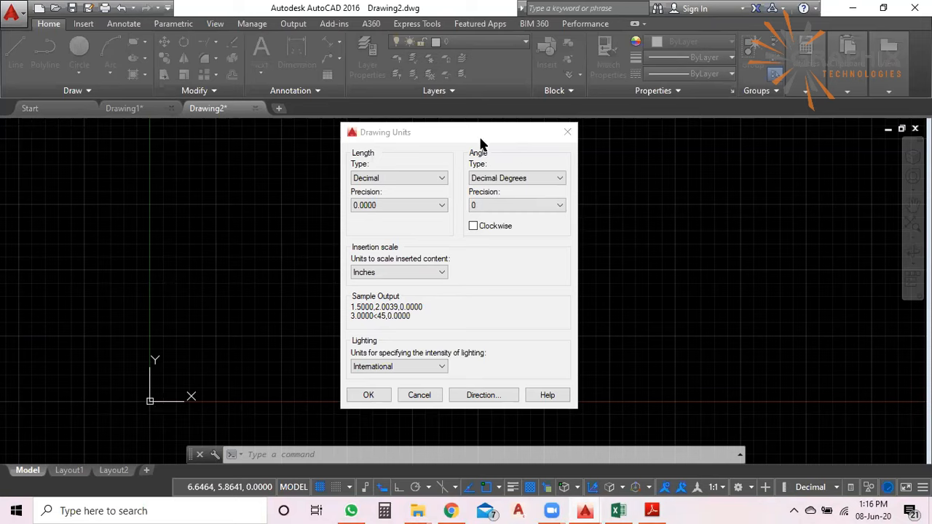
Examine the available angle types and angle precision choices, keeping Decimal Degrees and precision 0
left_click(474, 179)
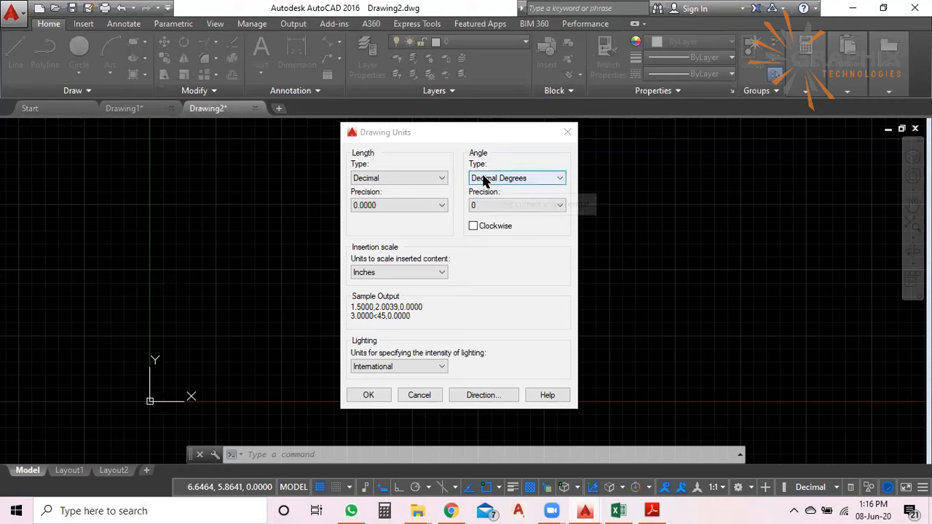
left_click(484, 179)
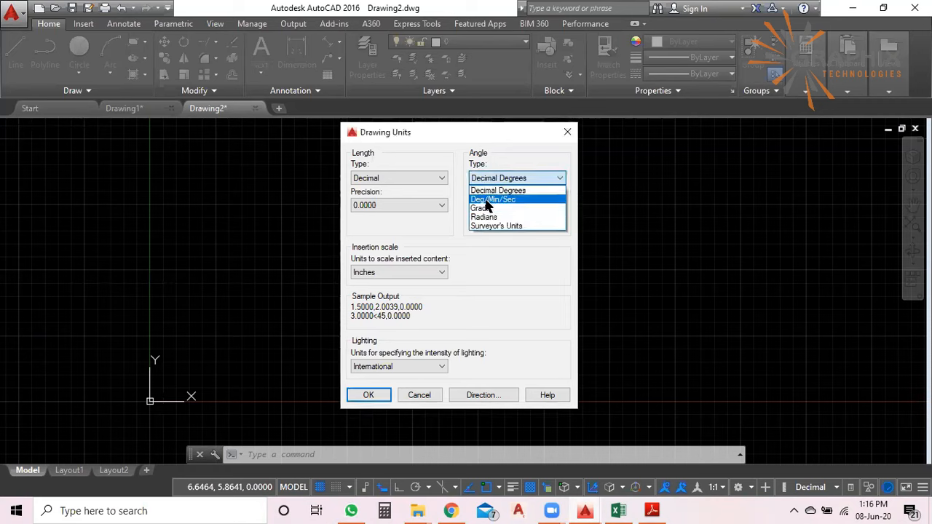
left_click(507, 268)
left_click(516, 179)
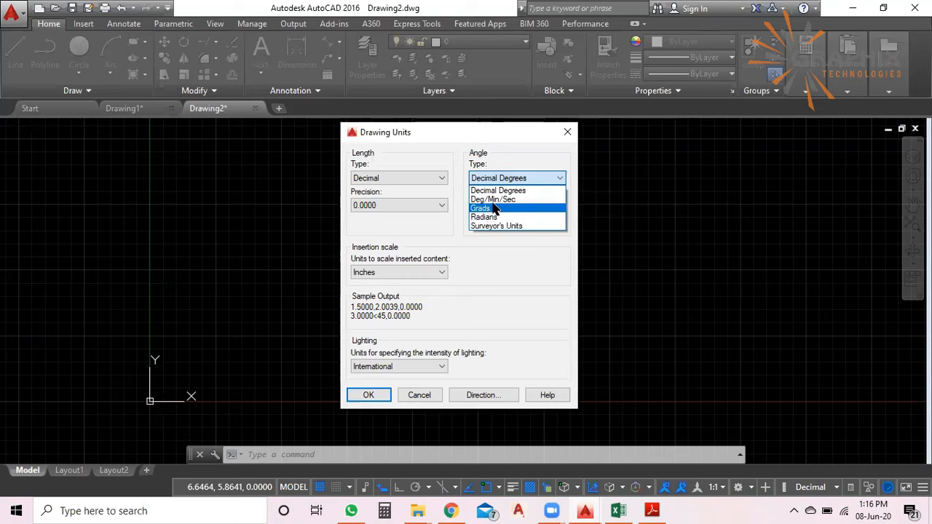
left_click(517, 285)
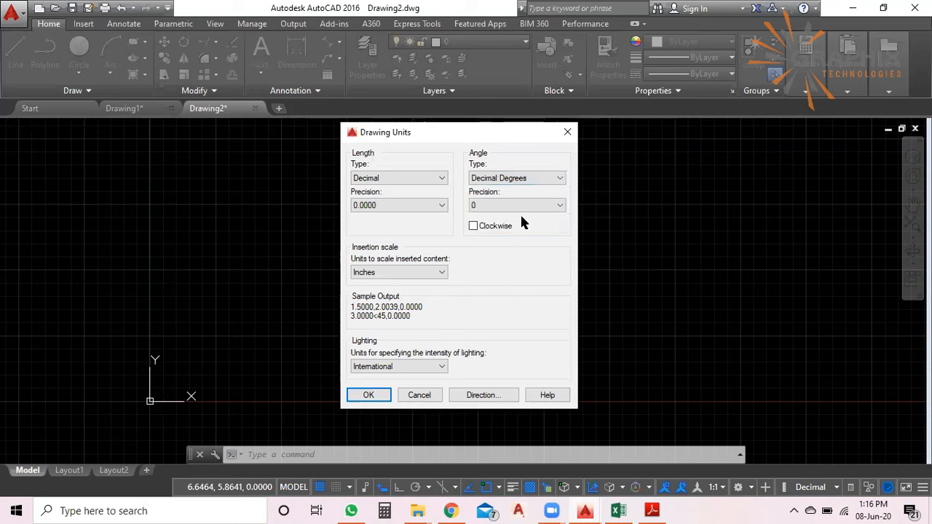
left_click(513, 182)
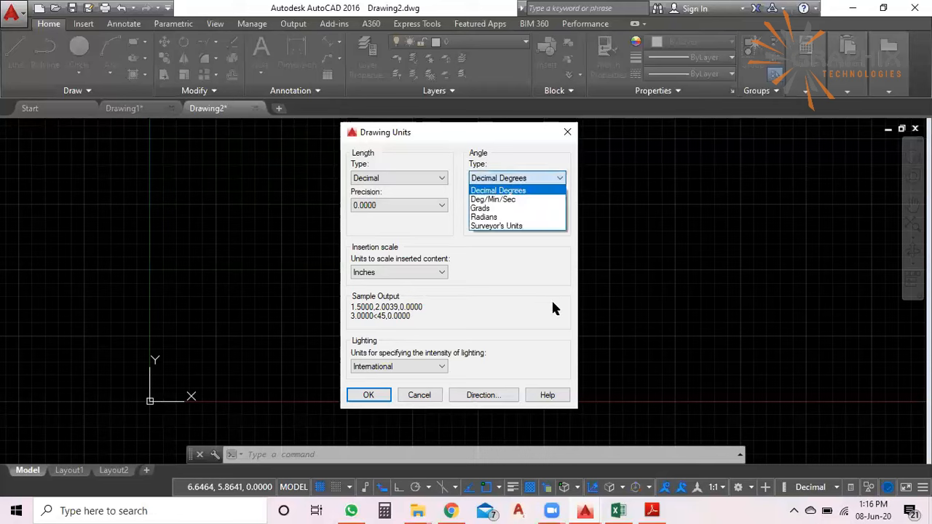
left_click(548, 292)
left_click(521, 205)
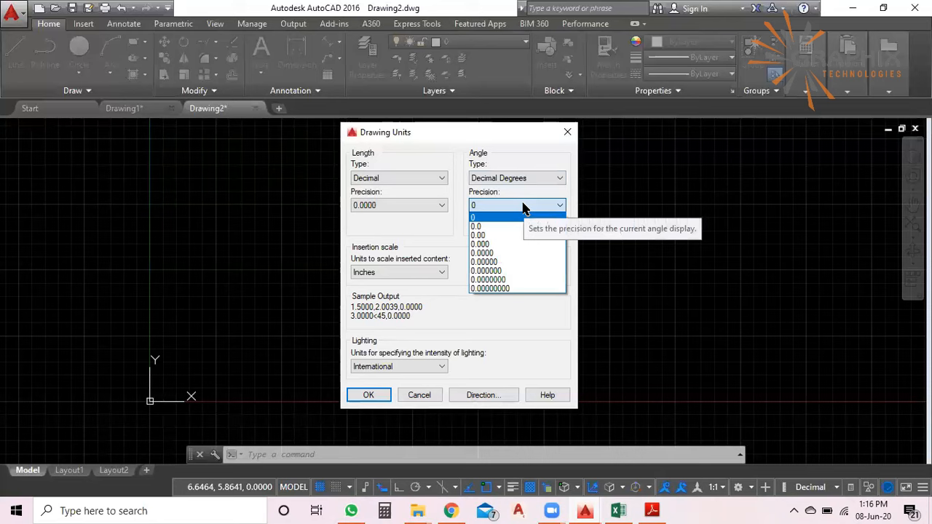
left_click(510, 326)
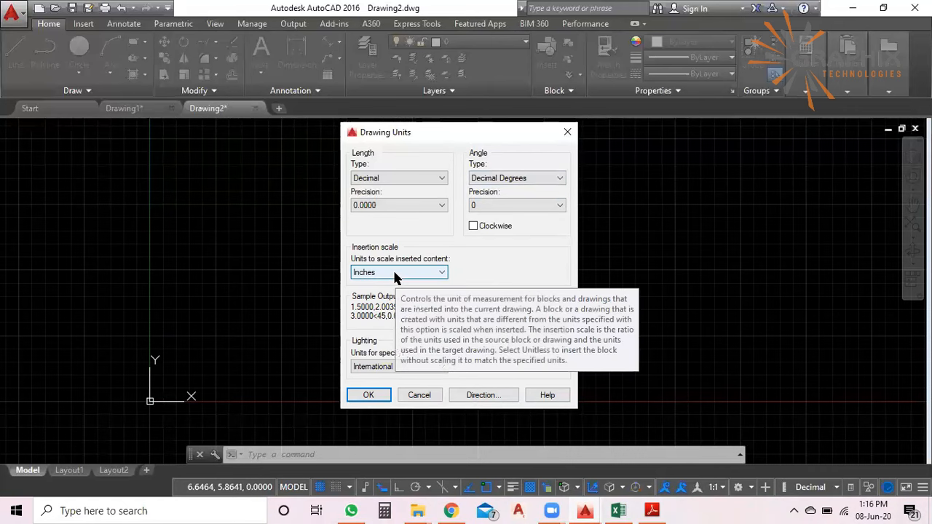
Set the units for scaling inserted content to Millimeters and apply the drawing units
left_click(420, 271)
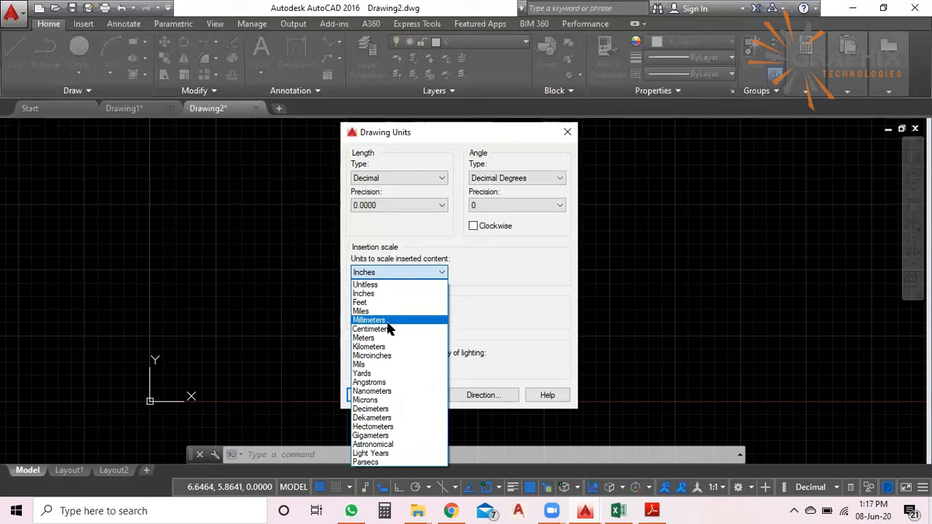
key("Return")
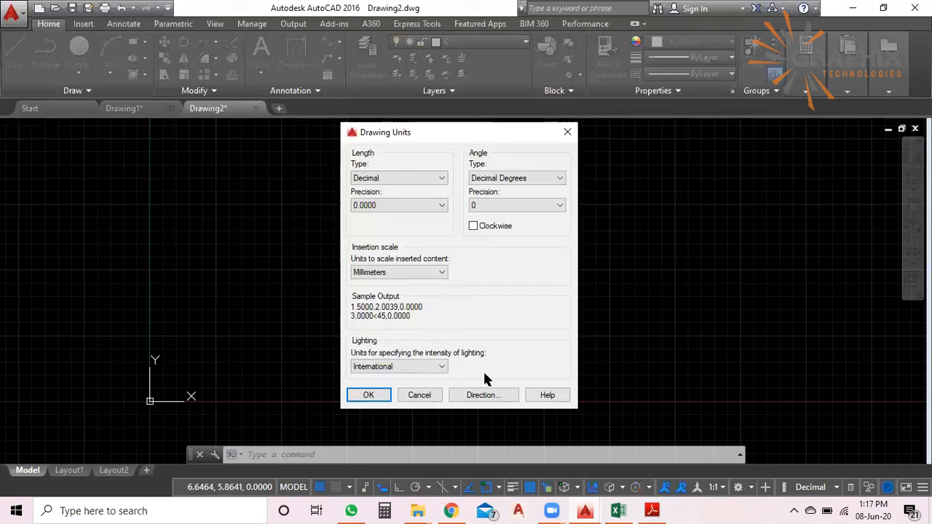
left_click(380, 399)
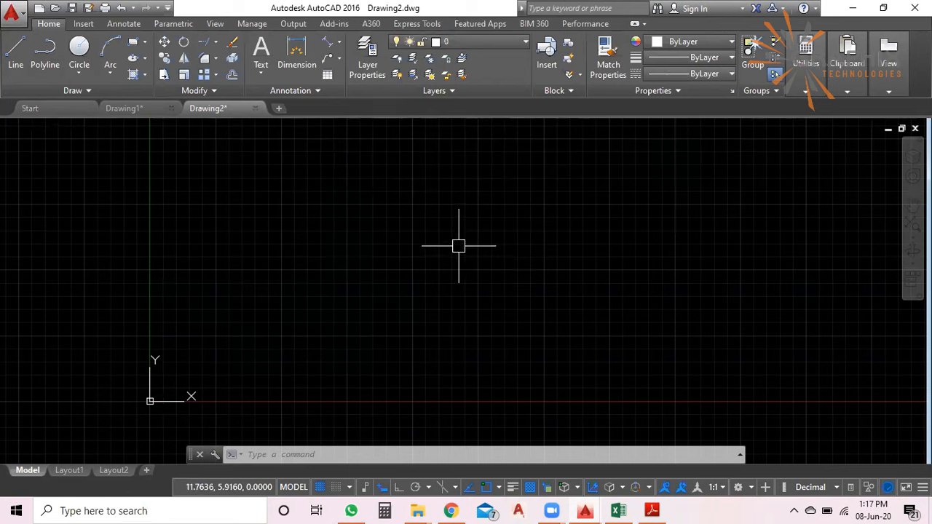
Open the program options, look over the Open and Save and Display settings, and leave without changes
type("op")
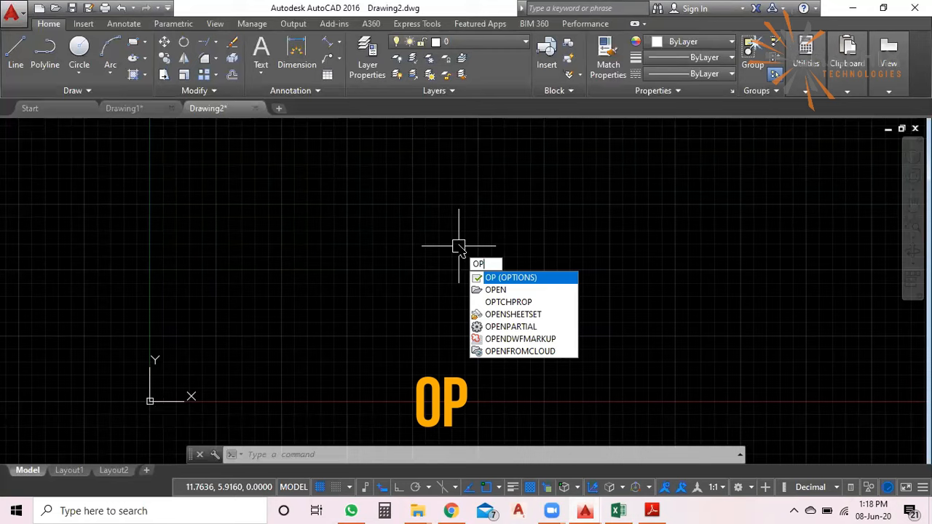
key("Return")
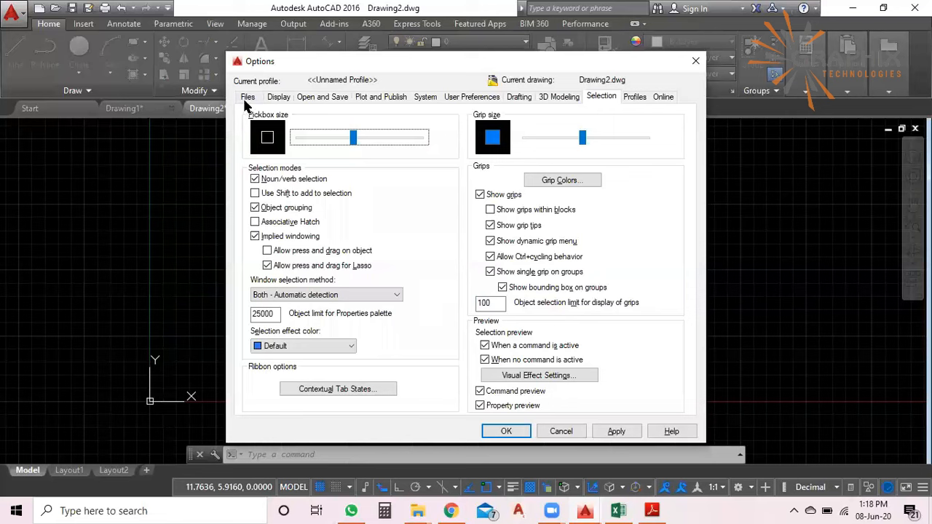
left_click(323, 96)
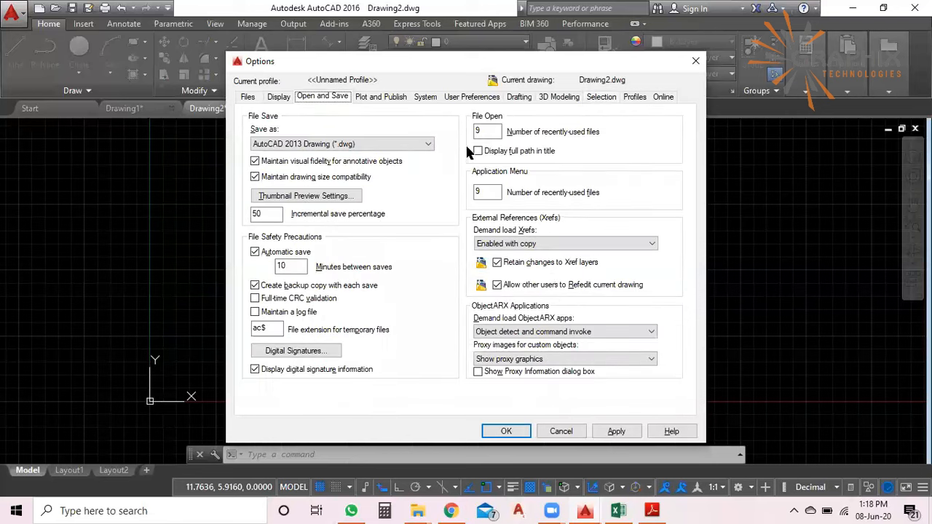
left_click(279, 97)
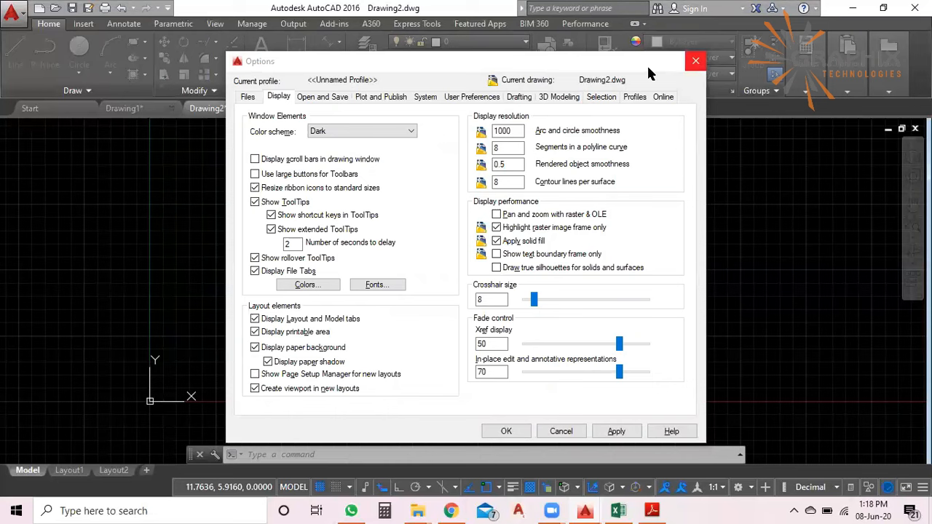
left_click(695, 60)
left_click(557, 246)
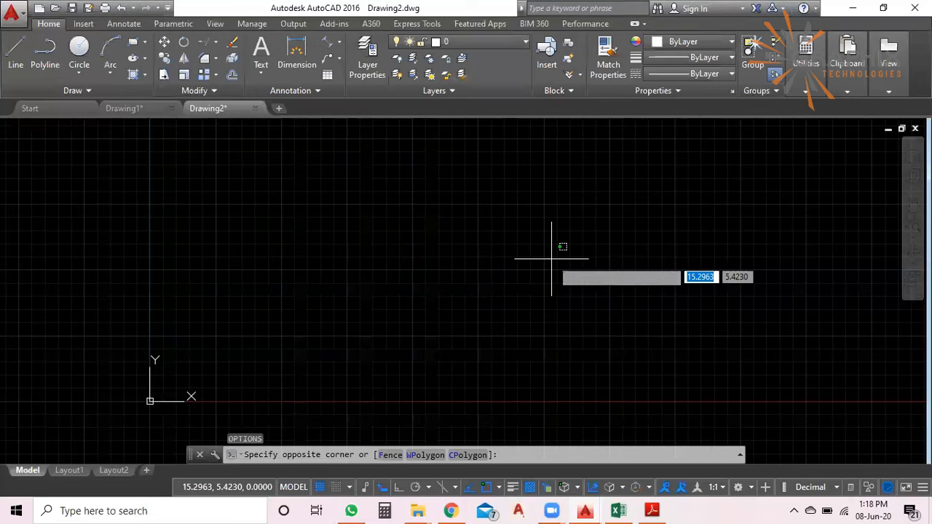
left_click(551, 258)
Set the interface color scheme to Light in the display options and apply it
type("OP")
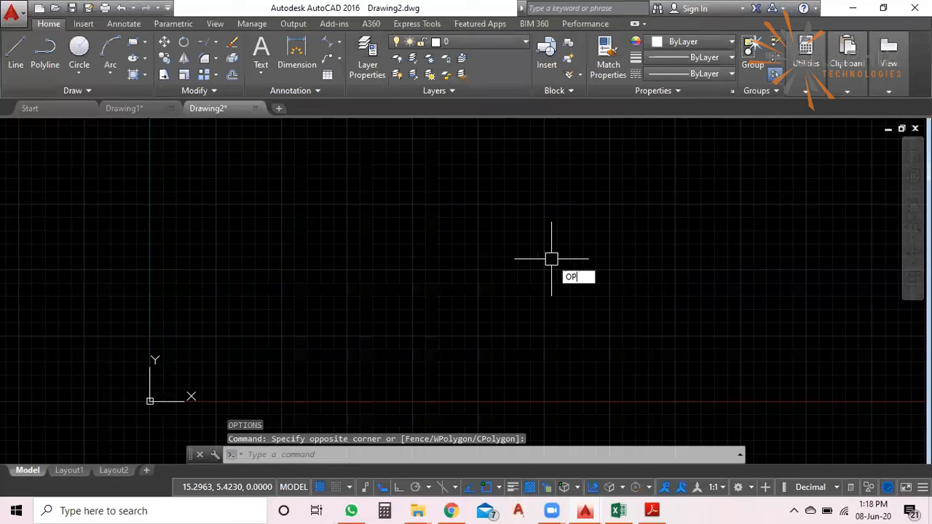
key("Return")
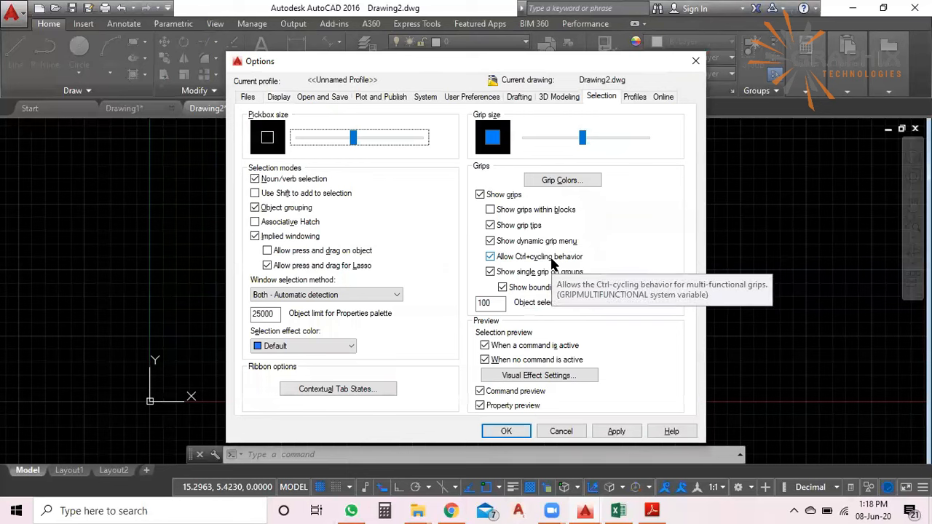
left_click(279, 98)
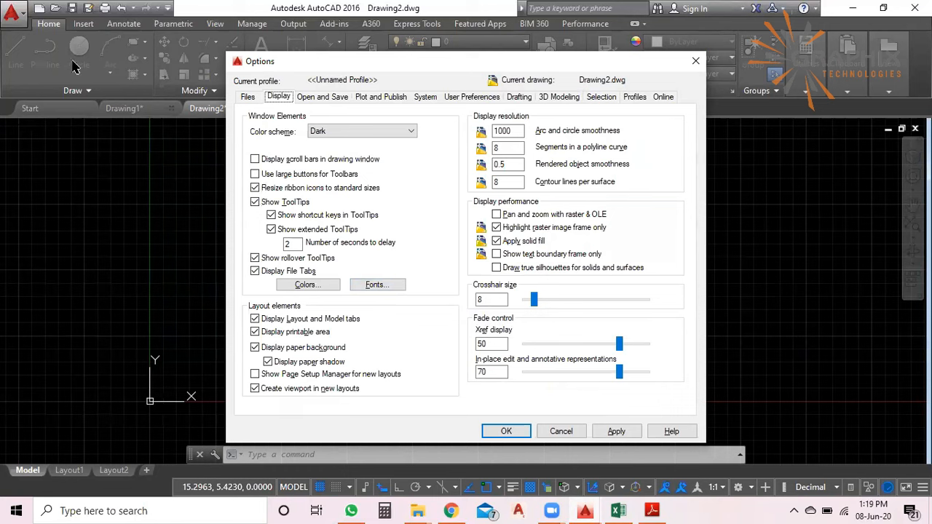
left_click(333, 131)
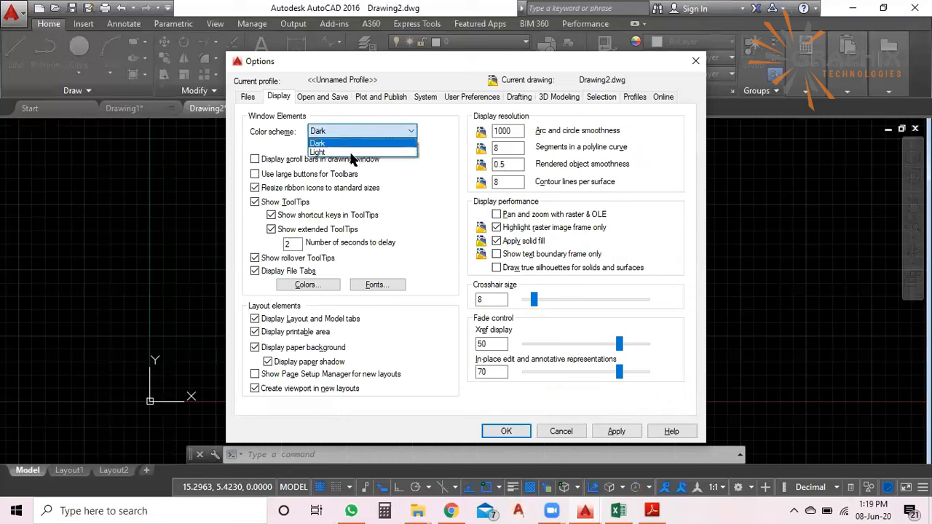
left_click(353, 153)
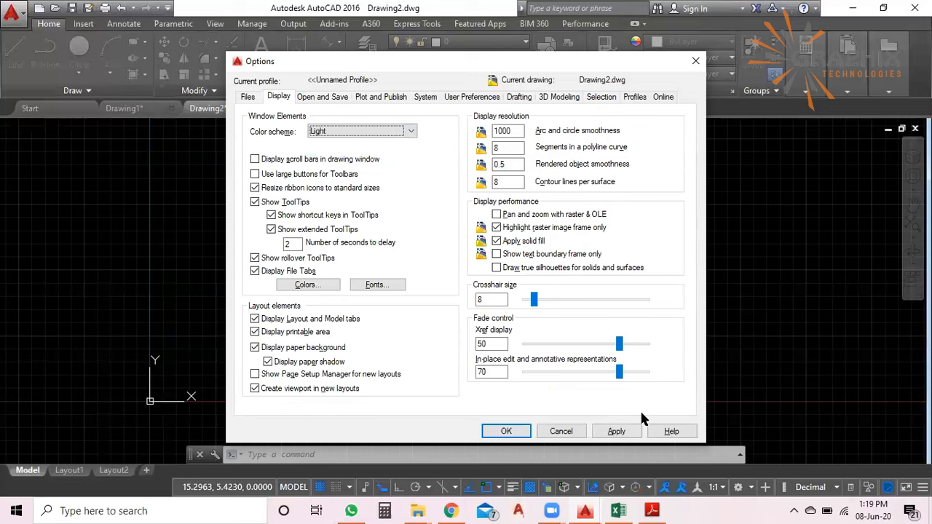
left_click(630, 435)
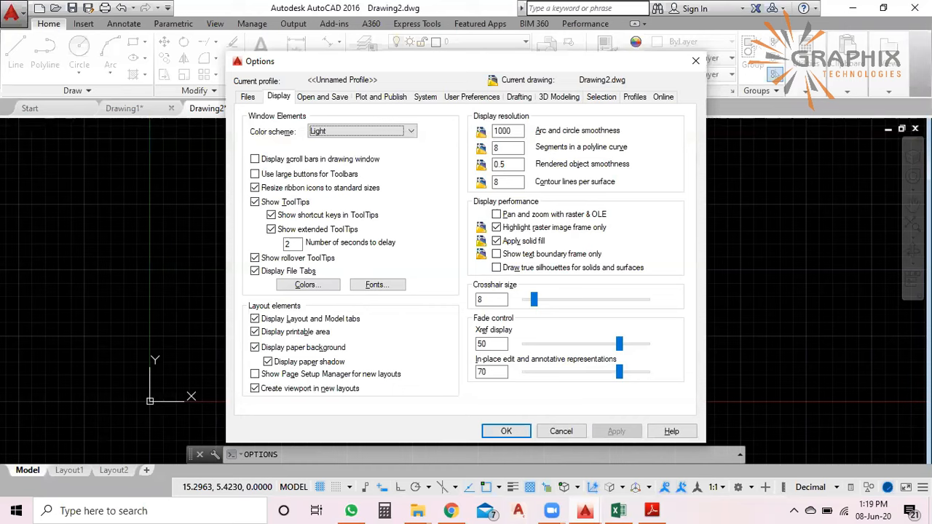
Return the interface color scheme to Dark and apply the change
left_click(398, 133)
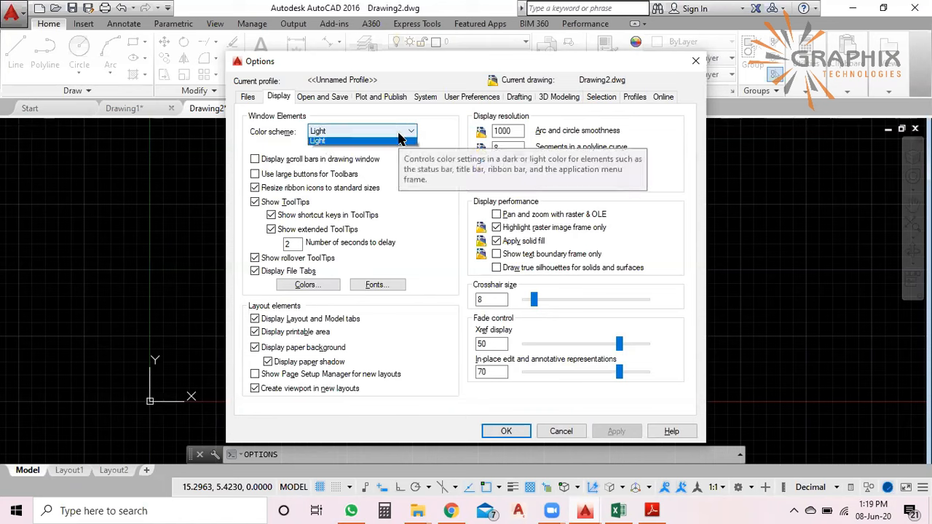
left_click(476, 300)
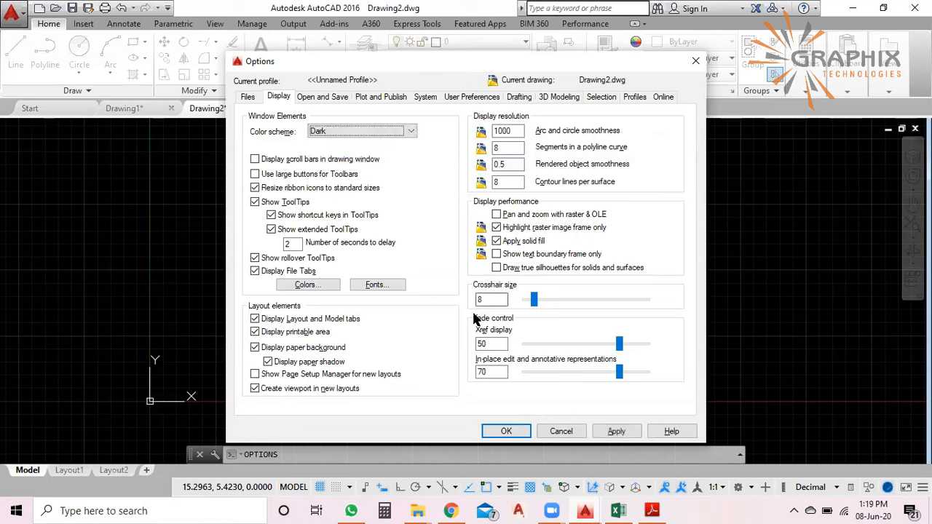
left_click(615, 431)
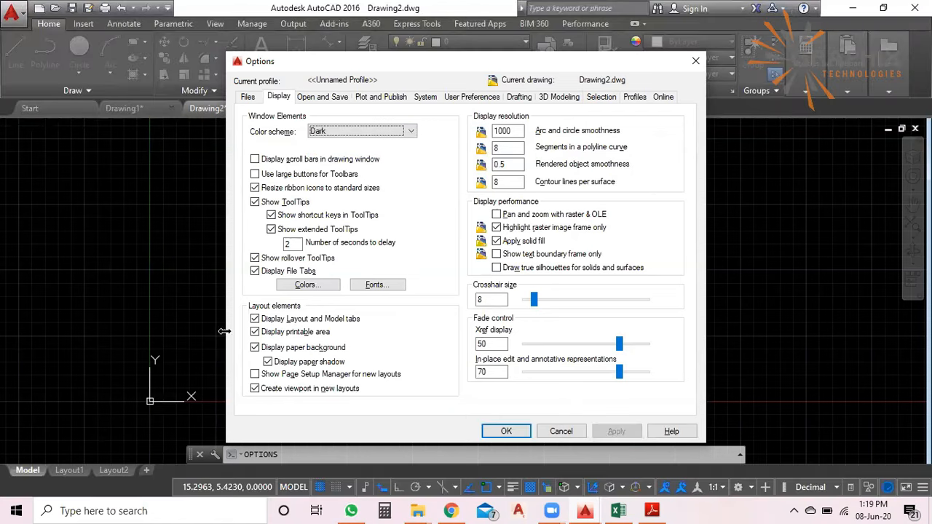
Set the uniform background color of 2D model space to White and apply it
left_click(300, 287)
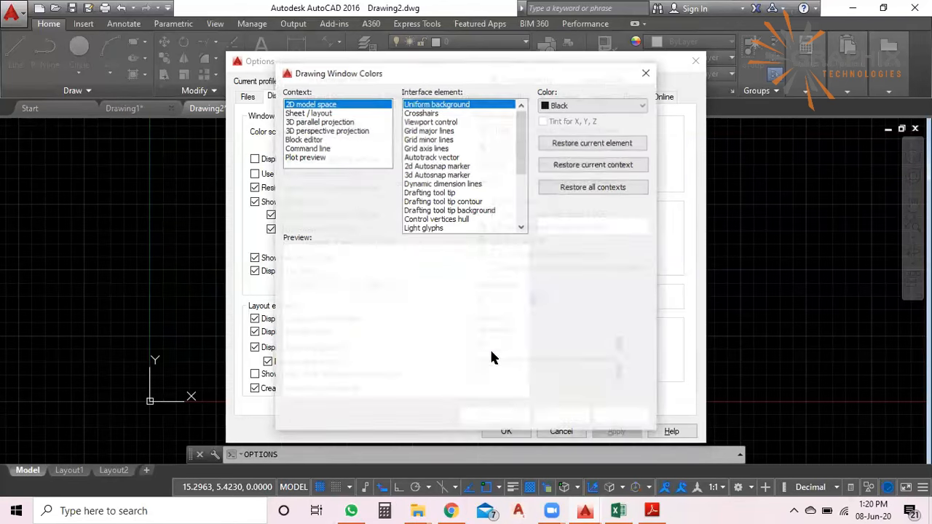
left_click(587, 106)
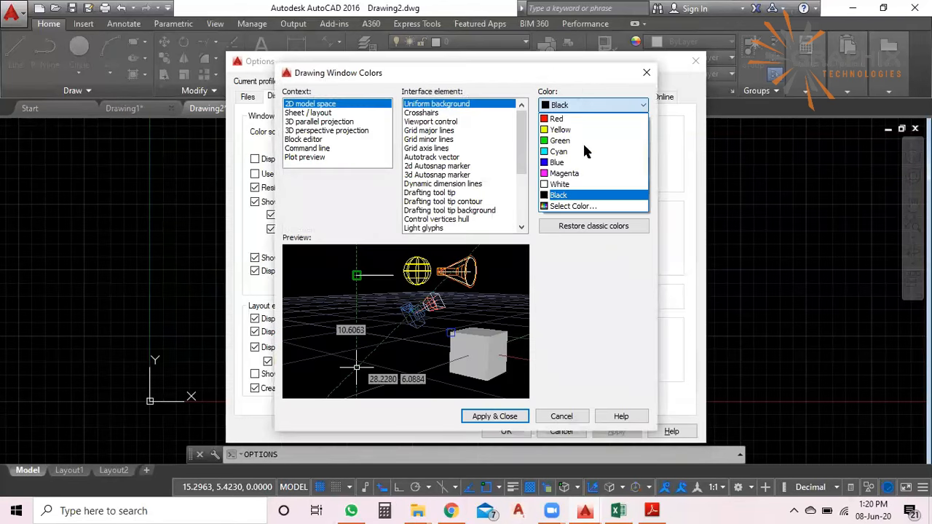
left_click(575, 187)
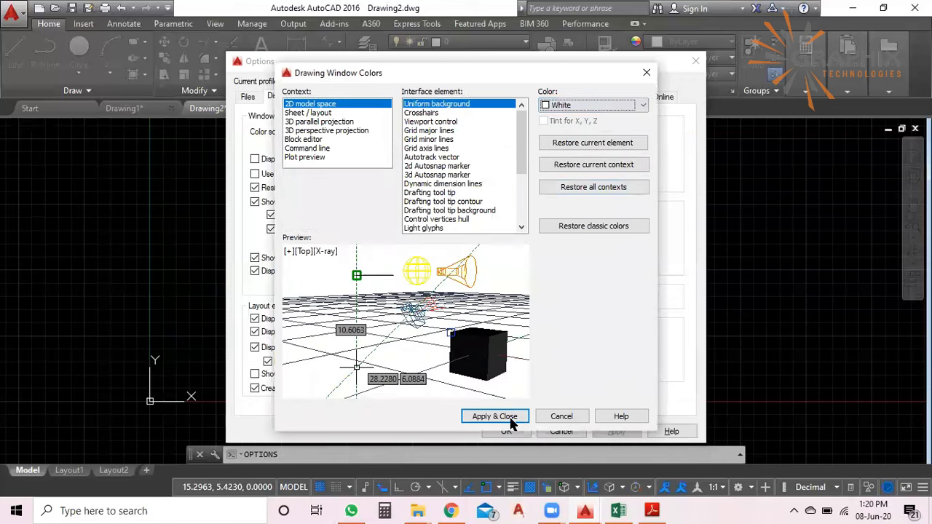
left_click(512, 420)
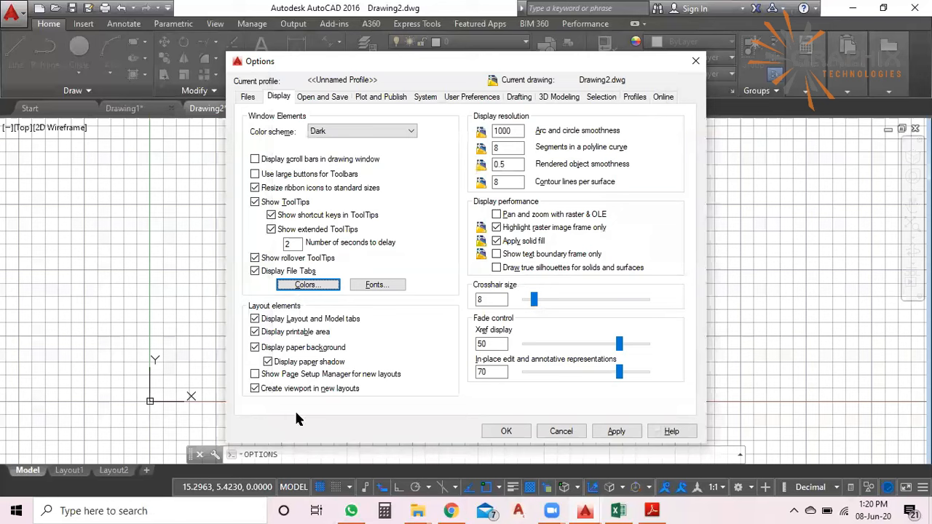
Restore Black as the uniform background color of 2D model space and apply it
left_click(313, 286)
left_click(566, 108)
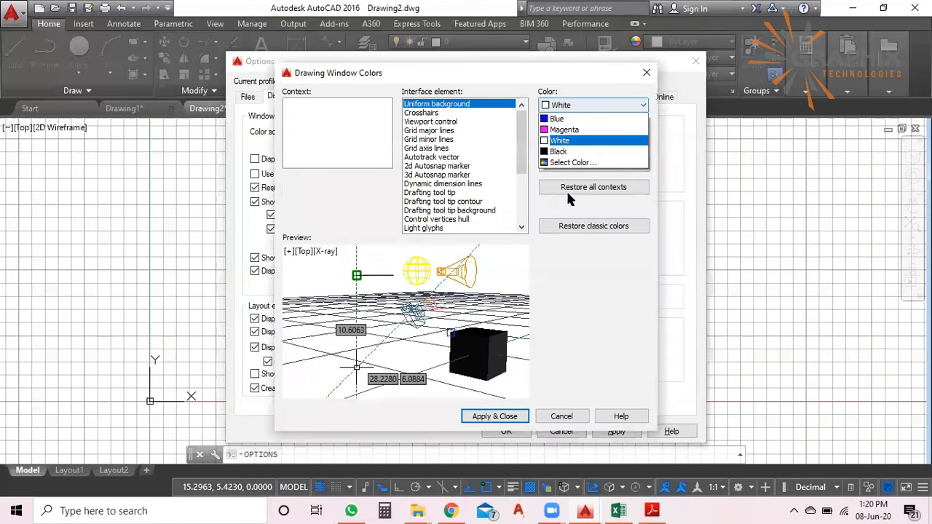
key("Return")
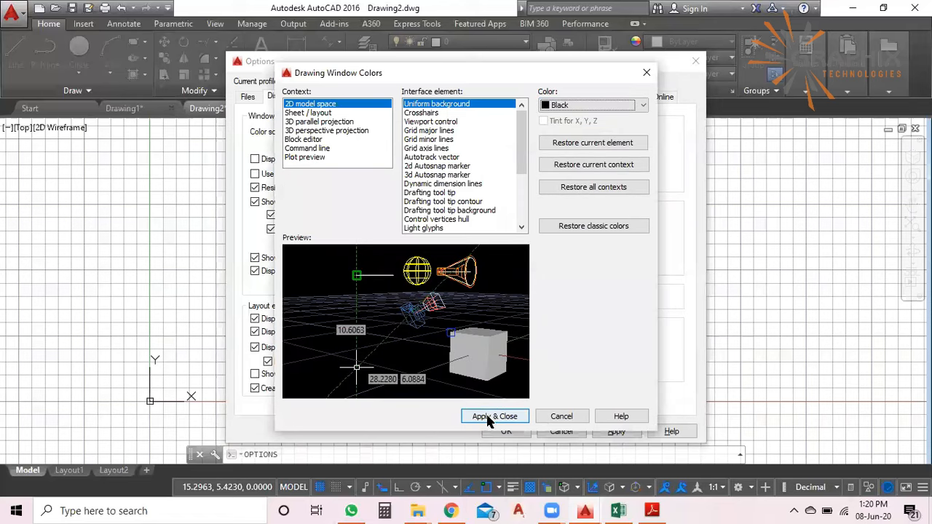
left_click(489, 416)
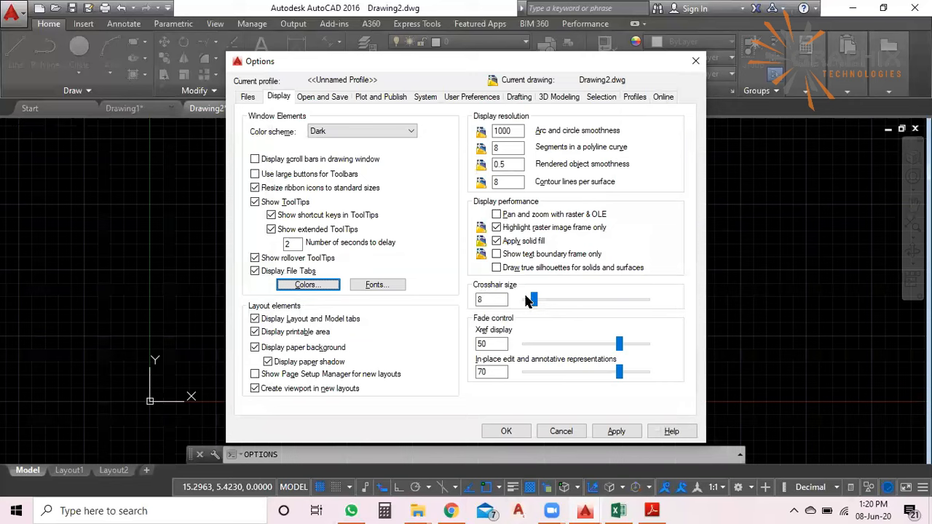
Try a crosshair size of 80, return it to 8, and apply and close the options
left_click_drag(534, 300, 620, 300)
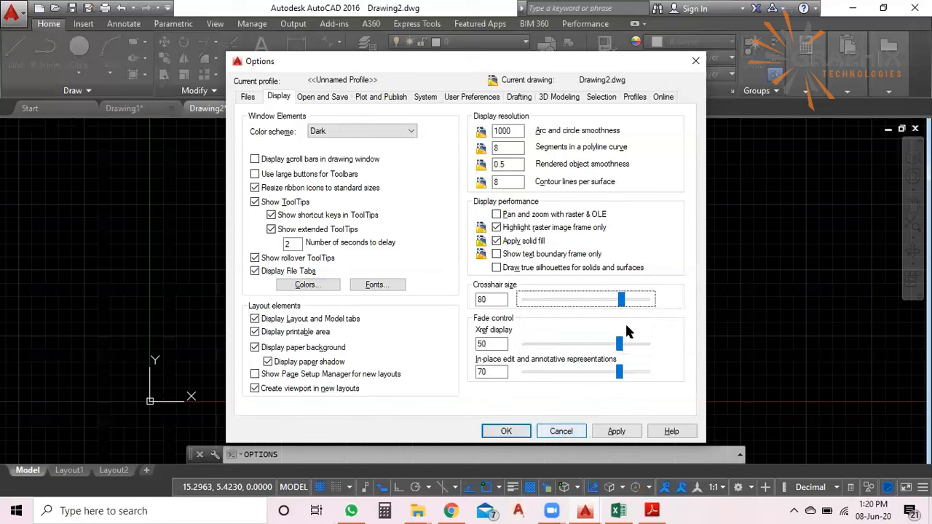
left_click_drag(620, 300, 533, 305)
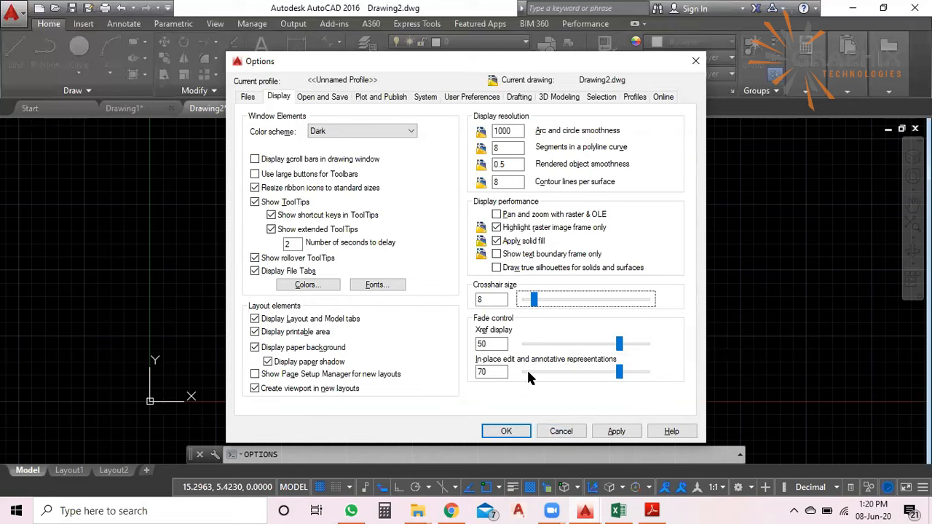
left_click(616, 431)
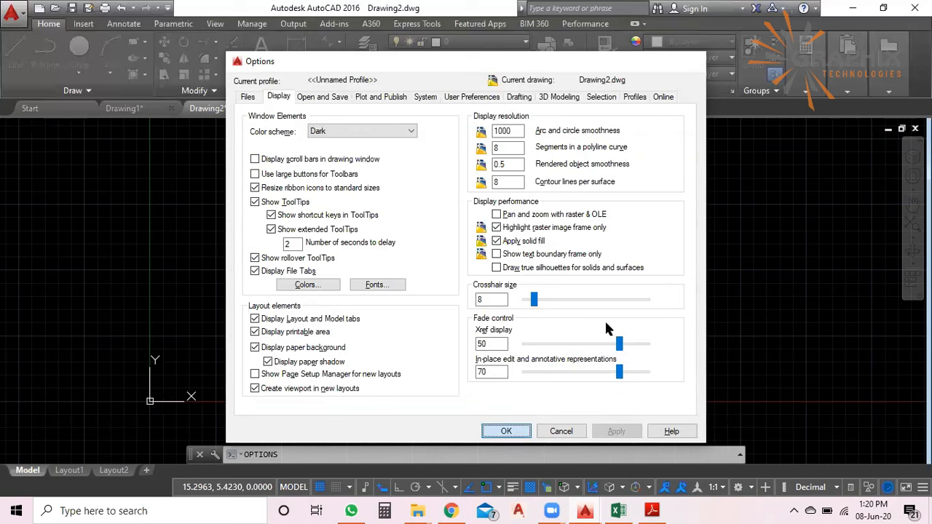
key("Return")
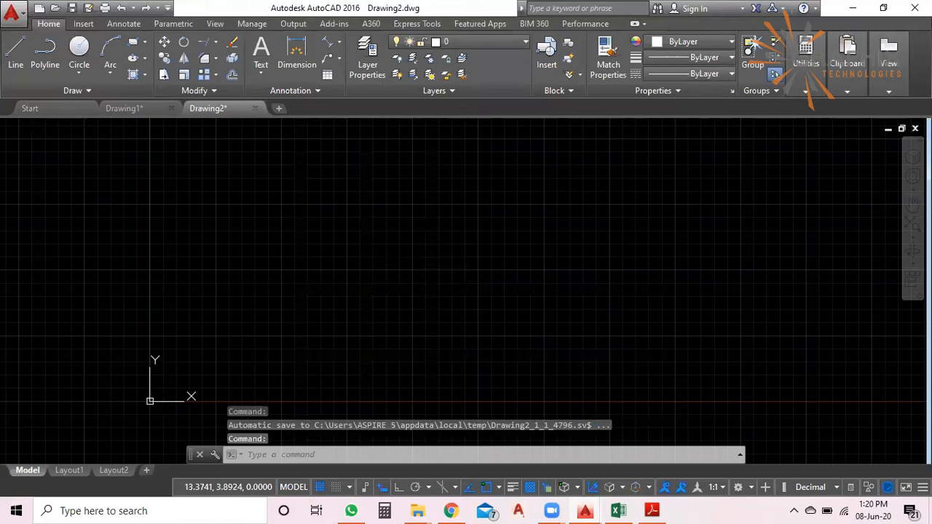
Enlarge the pickbox slightly in the selection options, then apply the change and close the options
left_click(491, 312)
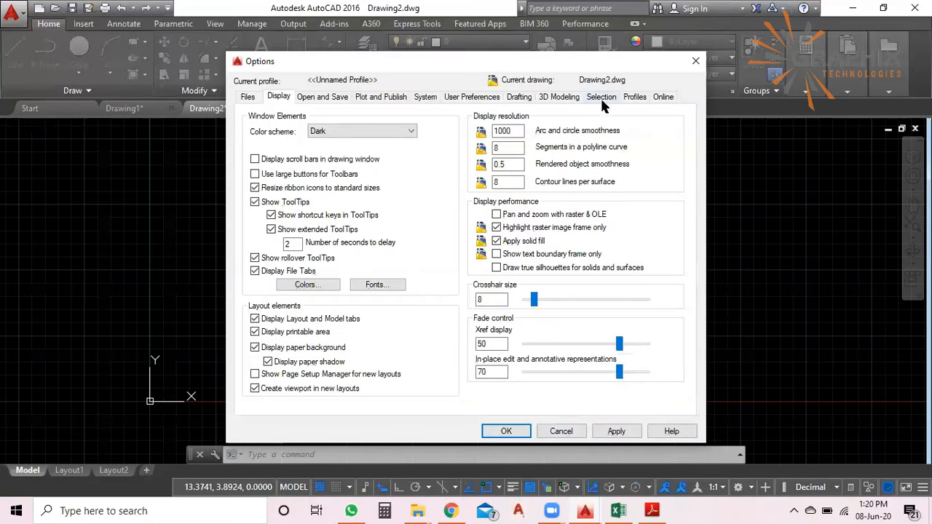
left_click(600, 97)
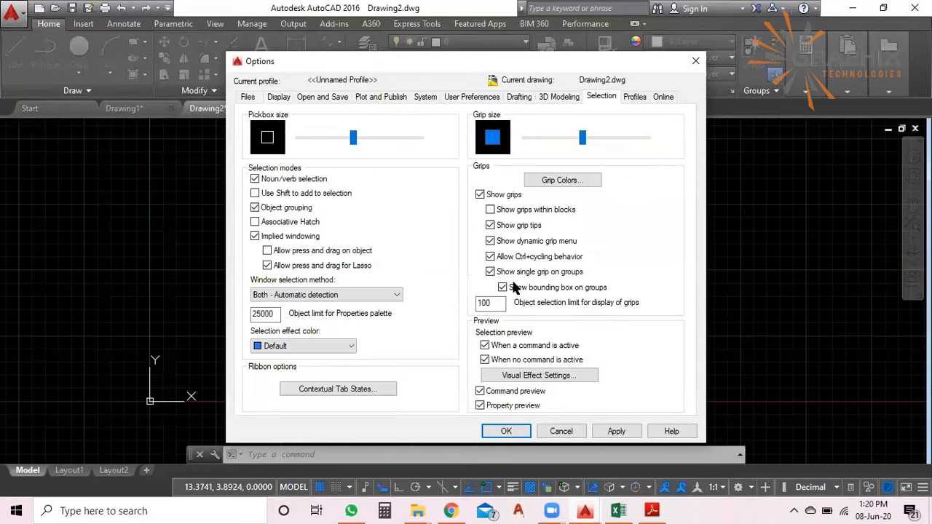
left_click(278, 96)
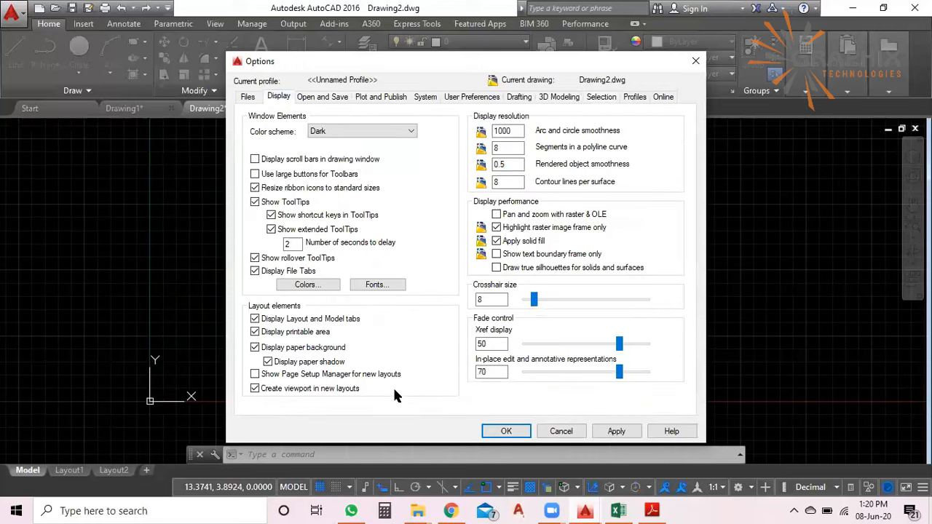
left_click(597, 98)
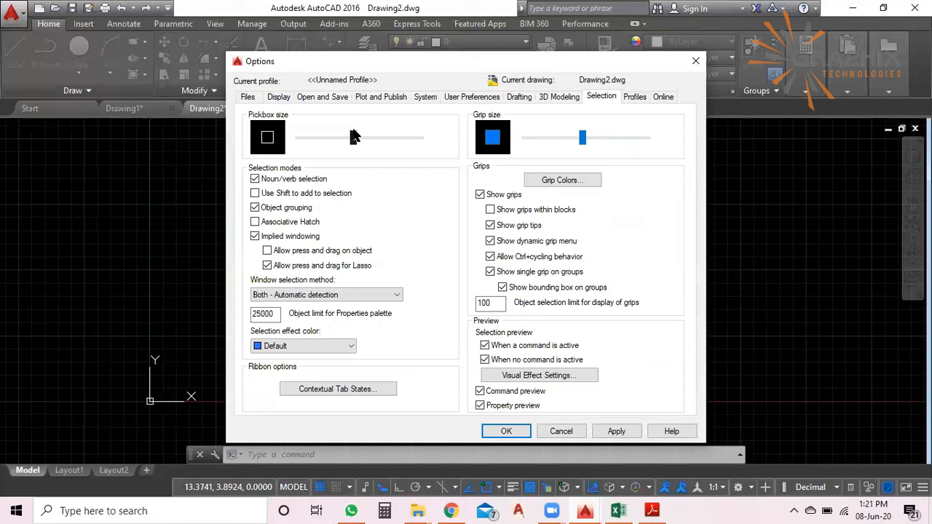
left_click_drag(386, 148, 364, 155)
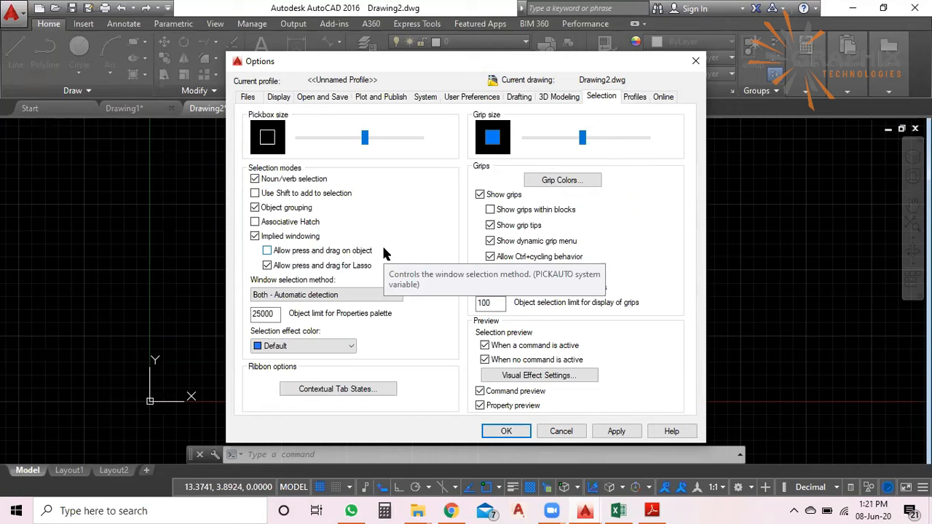
mouse_move(365, 137)
left_mouse_down()
mouse_move(310, 141)
mouse_move(359, 141)
left_mouse_up()
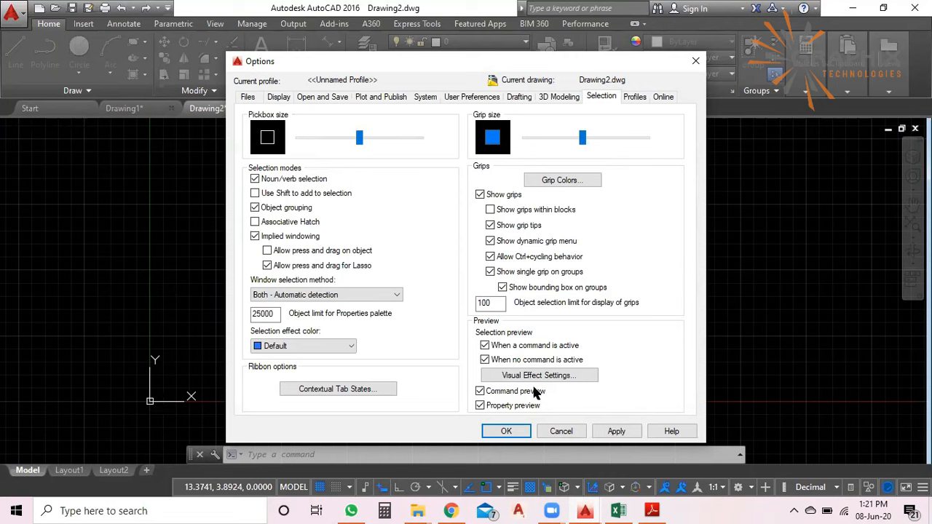
left_click(616, 432)
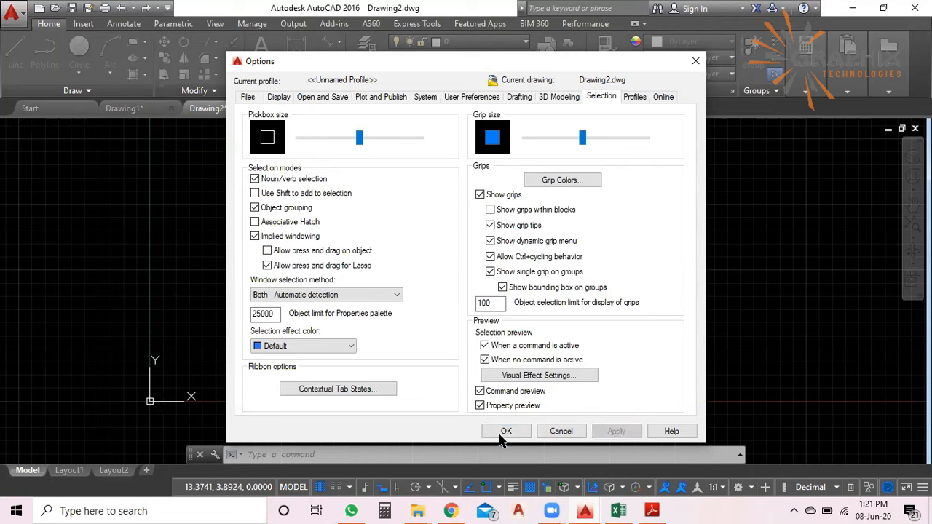
left_click(502, 432)
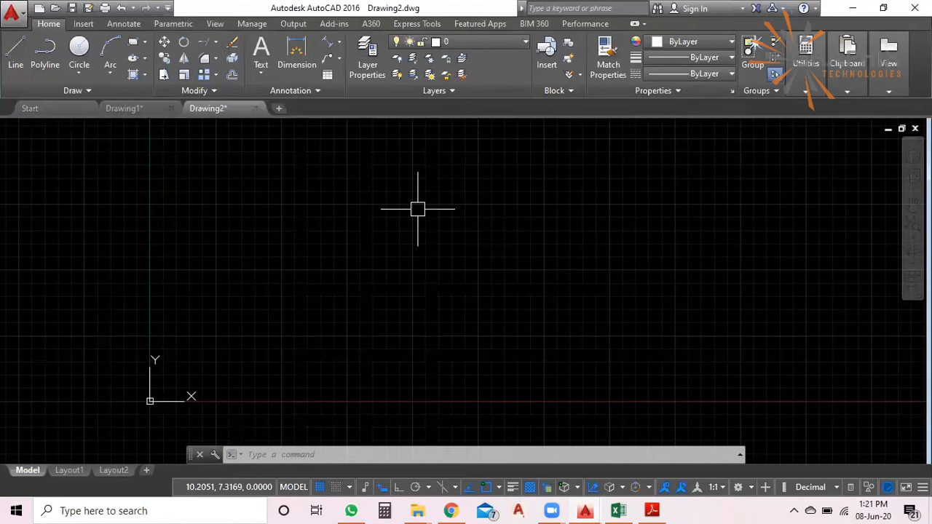
scroll(451, 239, "down", 2)
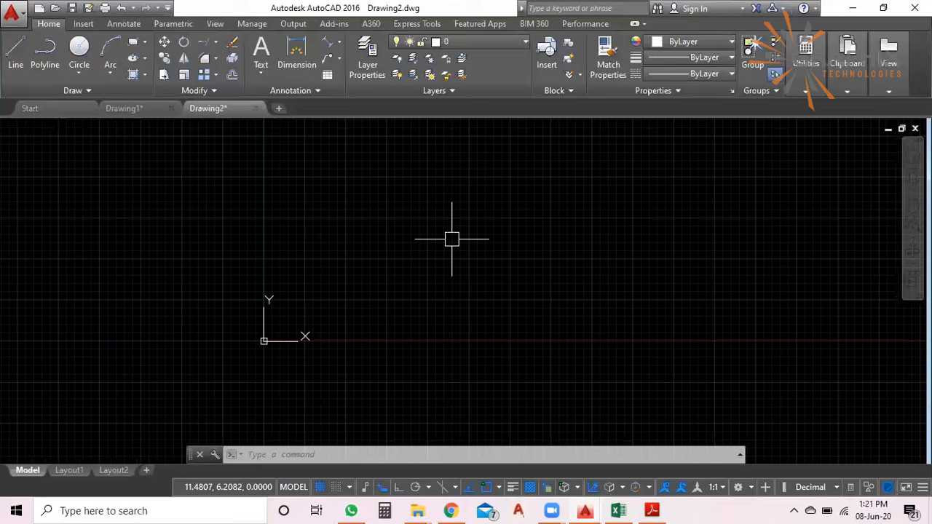
scroll(451, 239, "down", 2)
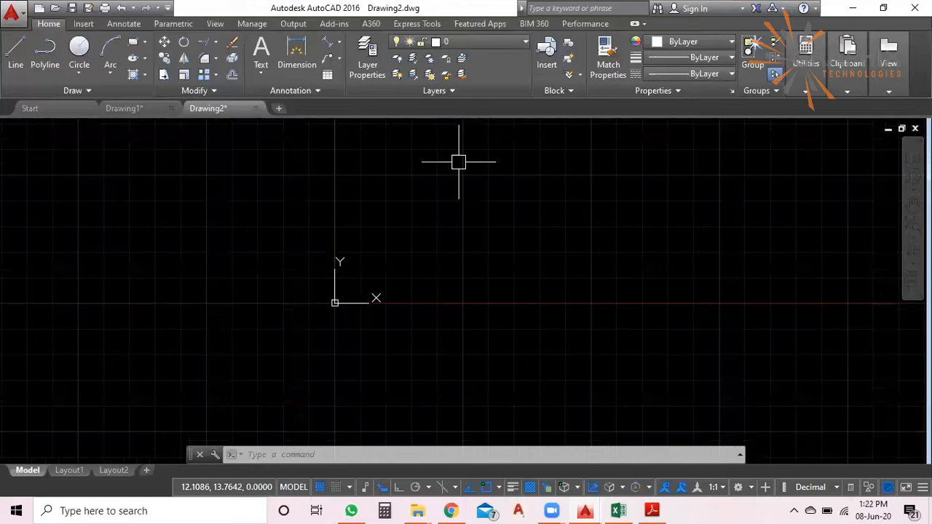
Zoom in and out and pan around the origin of the empty drawing to examine how the view responds
scroll(310, 306, "down", 2)
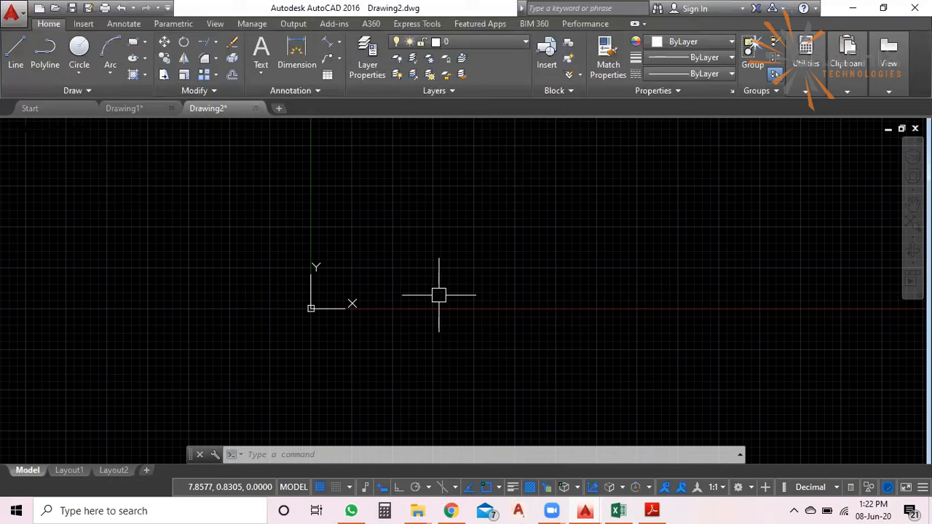
scroll(439, 295, "down", 5)
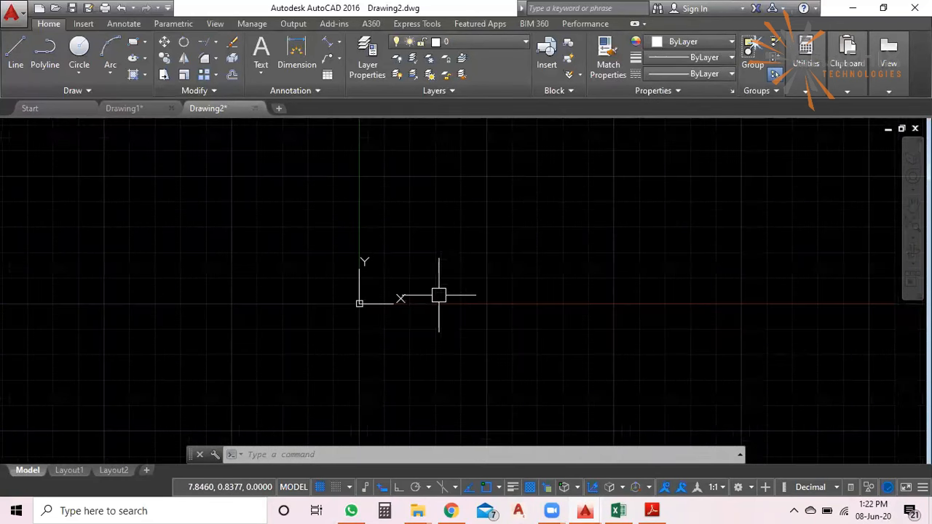
scroll(438, 295, "down", 1)
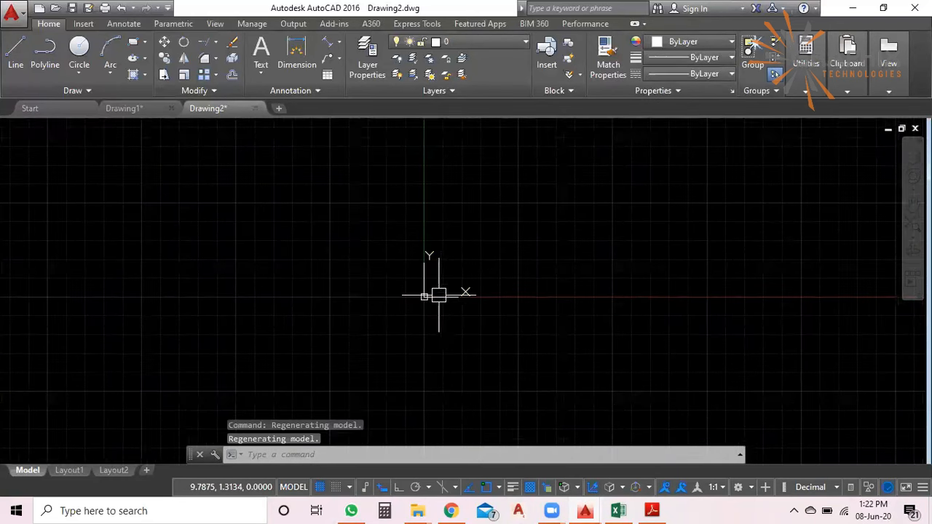
scroll(438, 295, "up", 4)
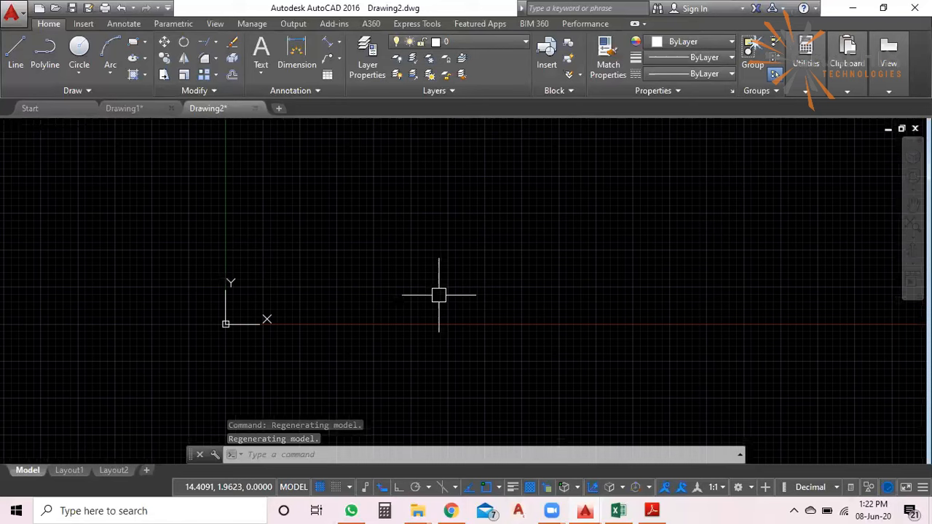
scroll(438, 295, "down", 2)
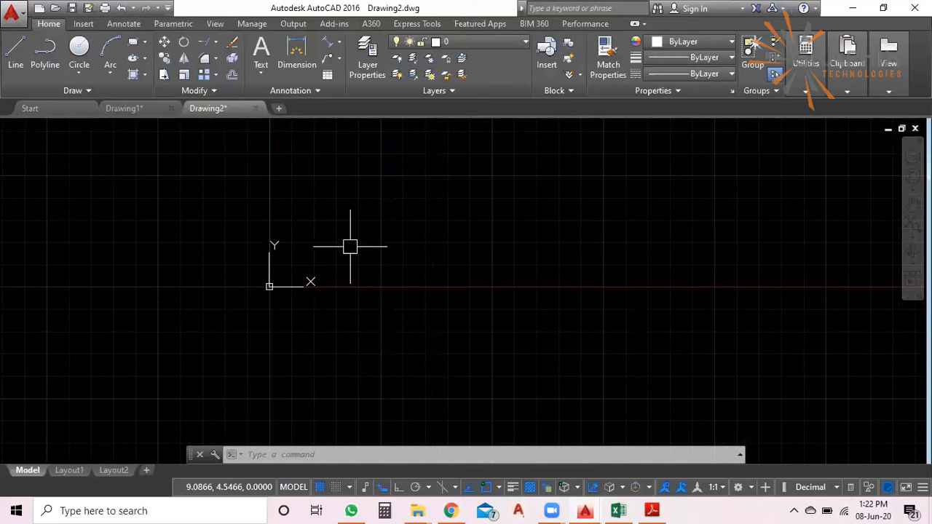
middle_click_drag(351, 246, 359, 265)
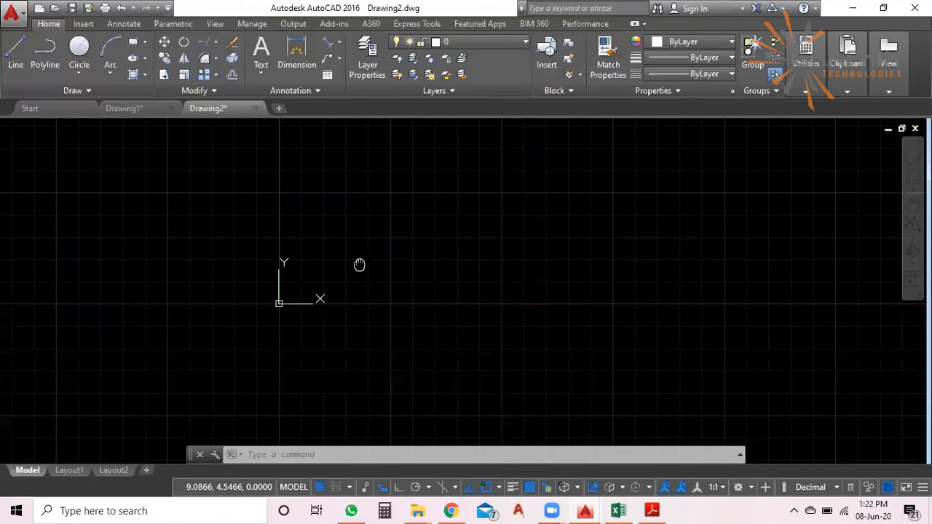
mouse_move(359, 264)
middle_mouse_down()
mouse_move(357, 249)
mouse_move(472, 313)
mouse_move(447, 181)
mouse_move(366, 222)
mouse_move(566, 224)
mouse_move(449, 190)
middle_mouse_up()
mouse_move(139, 264)
middle_mouse_down()
mouse_move(132, 326)
mouse_move(78, 383)
middle_mouse_up()
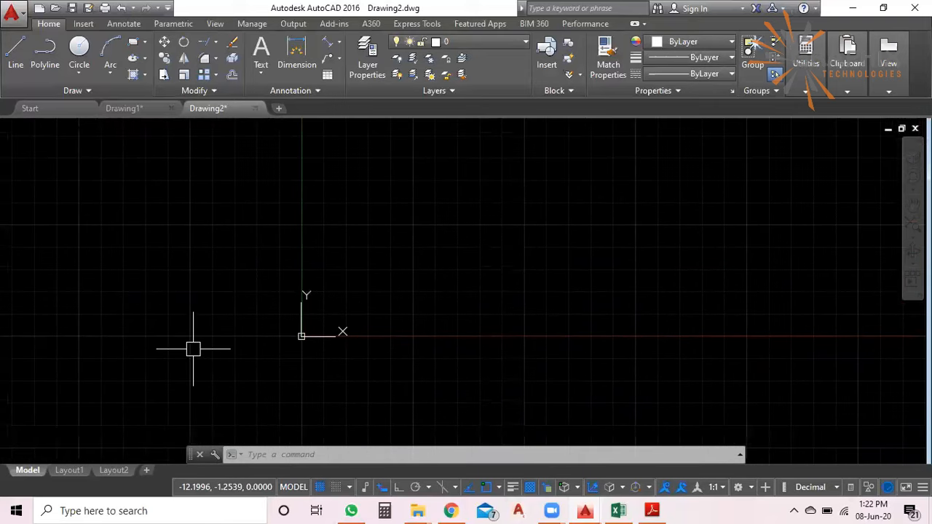
middle_click_drag(210, 344, 244, 279)
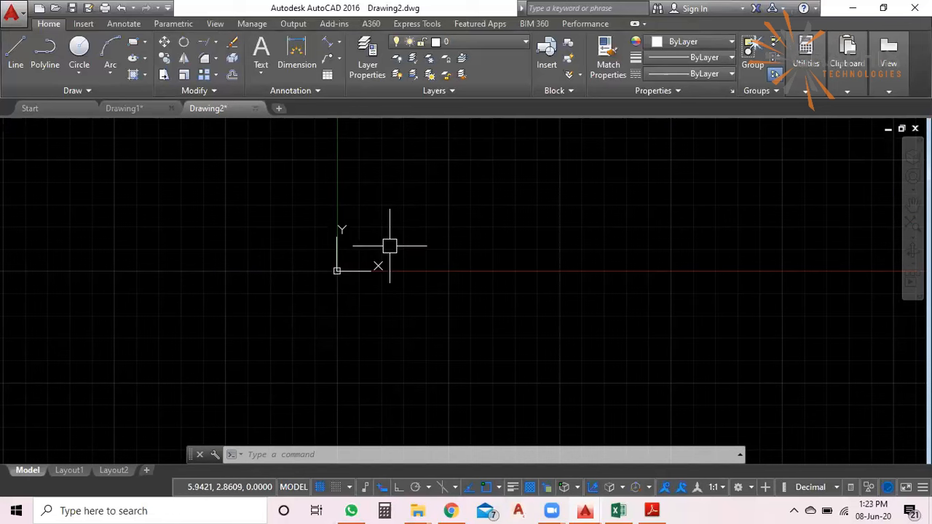
scroll(365, 218, "up", 4)
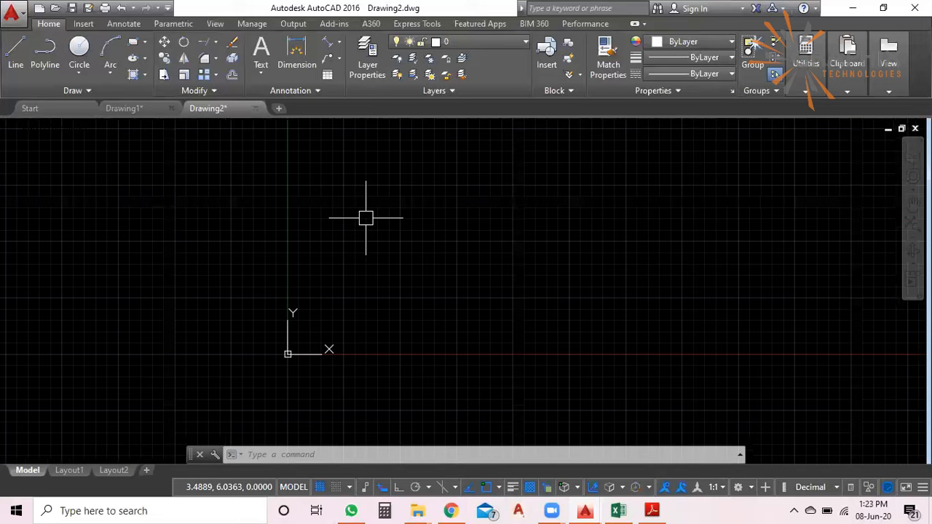
scroll(365, 217, "down", 3)
scroll(292, 214, "up", 3)
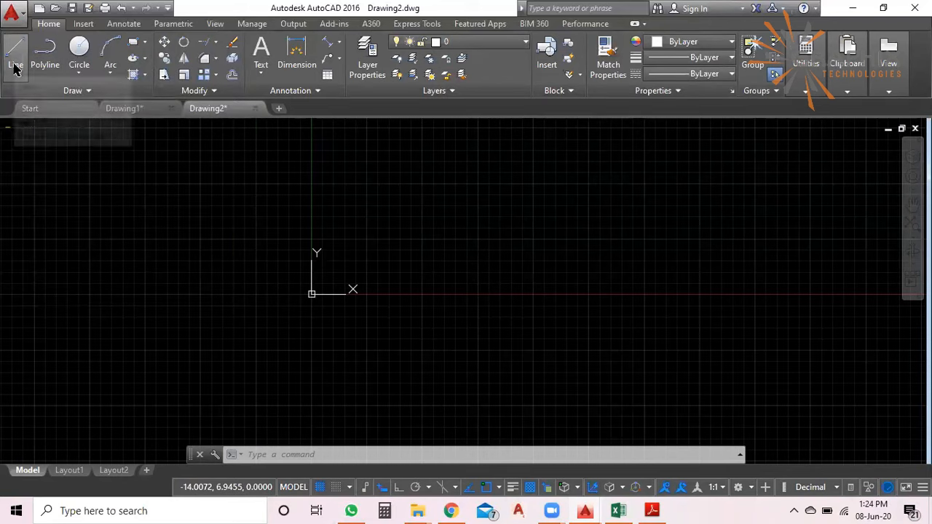
Draw three connected freehand line segments above the X axis, starting with one about 4.8 long at 116°
left_click(16, 66)
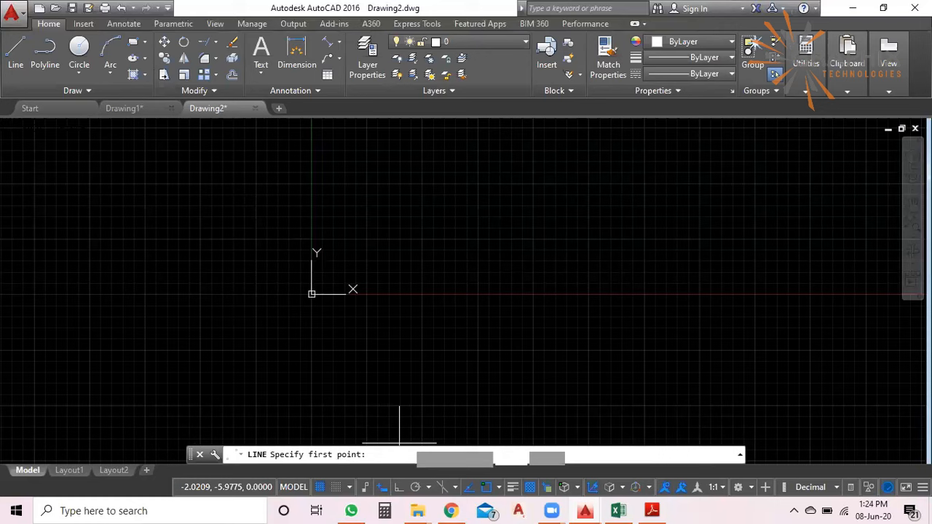
left_click(396, 245)
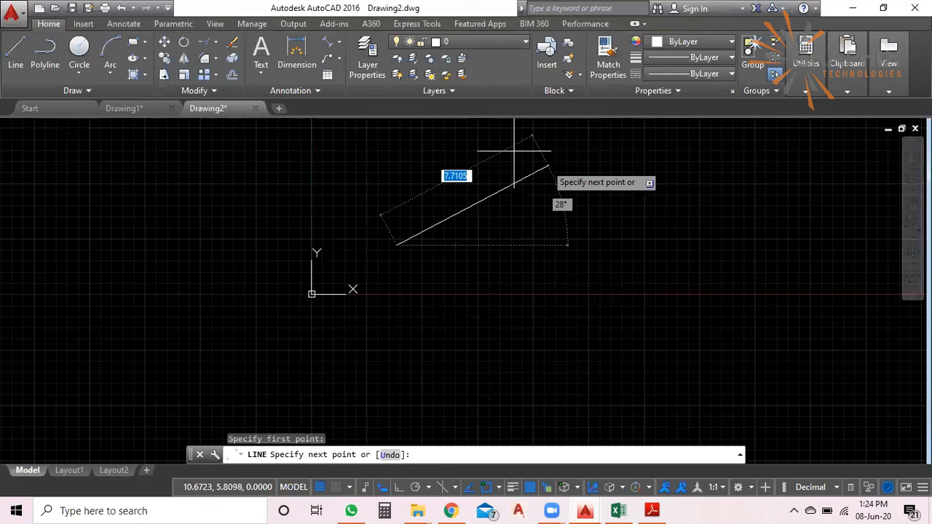
scroll(425, 168, "up", 3)
scroll(427, 146, "down", 4)
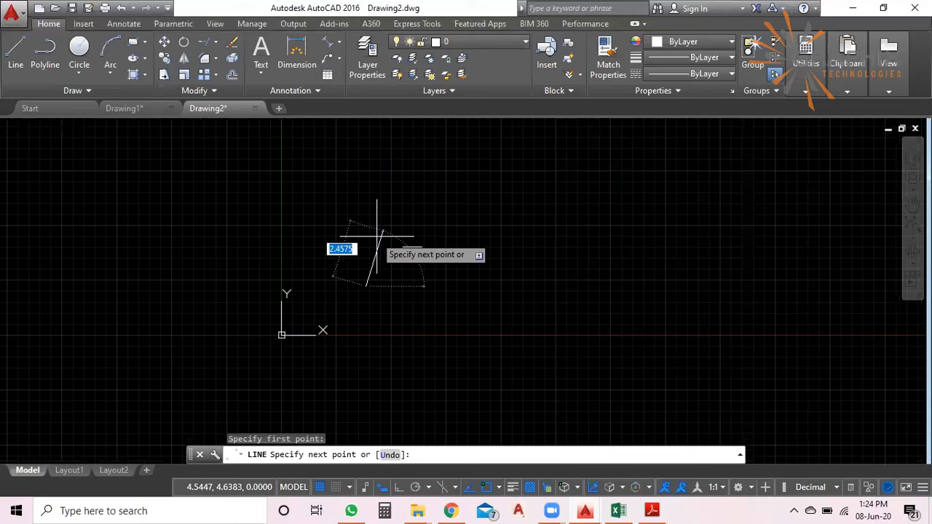
scroll(375, 239, "down", 3)
scroll(339, 217, "up", 3)
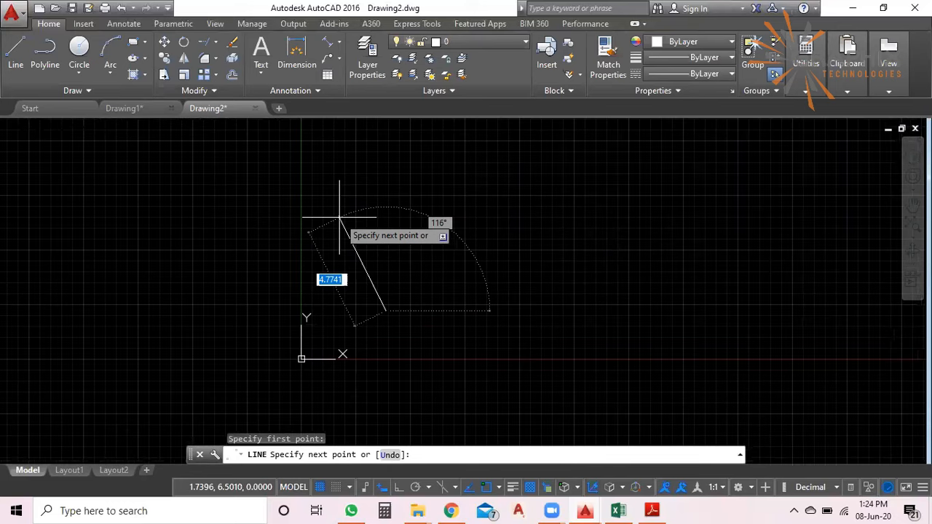
left_click(339, 217)
left_click(446, 199)
left_click(435, 132)
Add four more connected segments to close the irregular outline at its starting point, and end the Line command
middle_click_drag(501, 153, 453, 228)
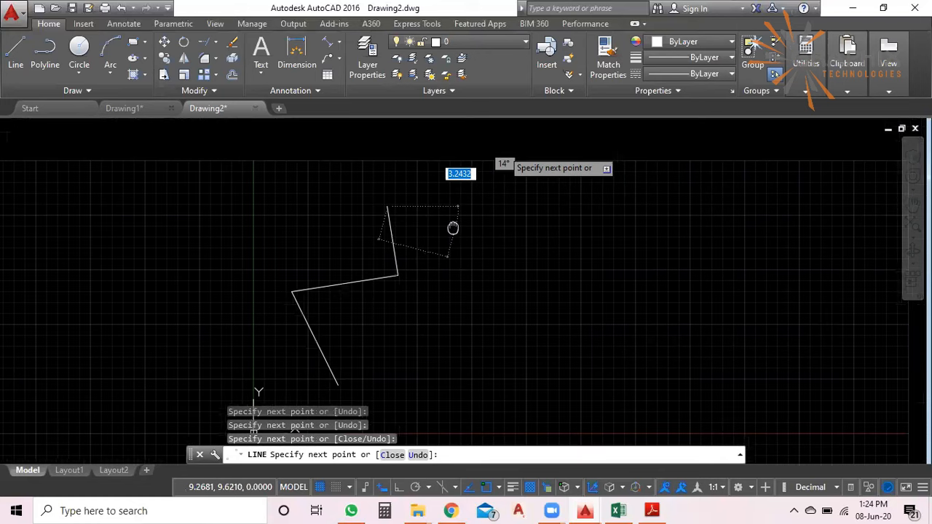
middle_click_drag(453, 228, 449, 233)
left_click(469, 176)
left_click(564, 240)
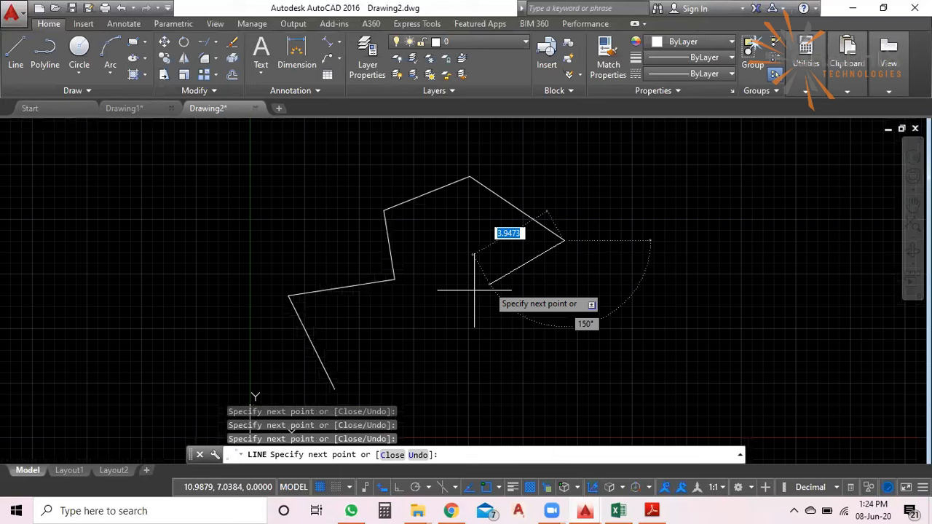
left_click(471, 317)
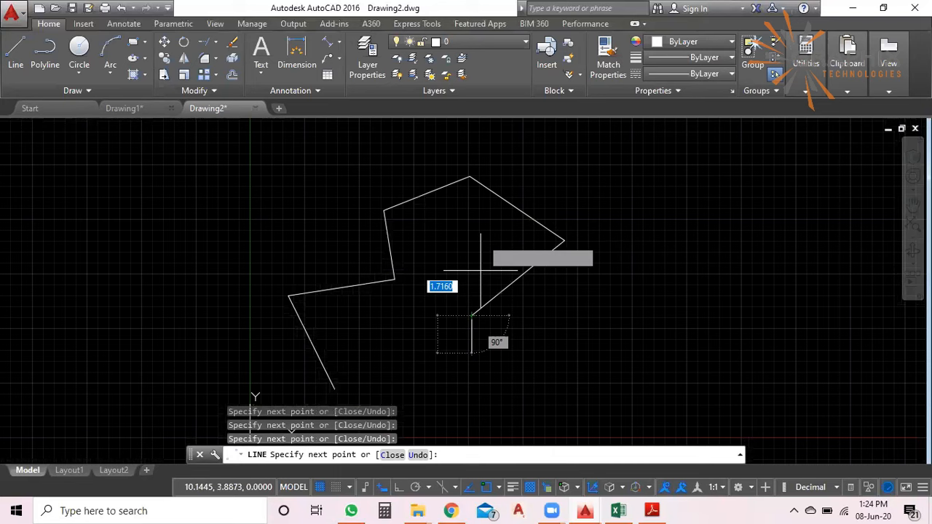
scroll(480, 270, "down", 3)
scroll(487, 320, "up", 2)
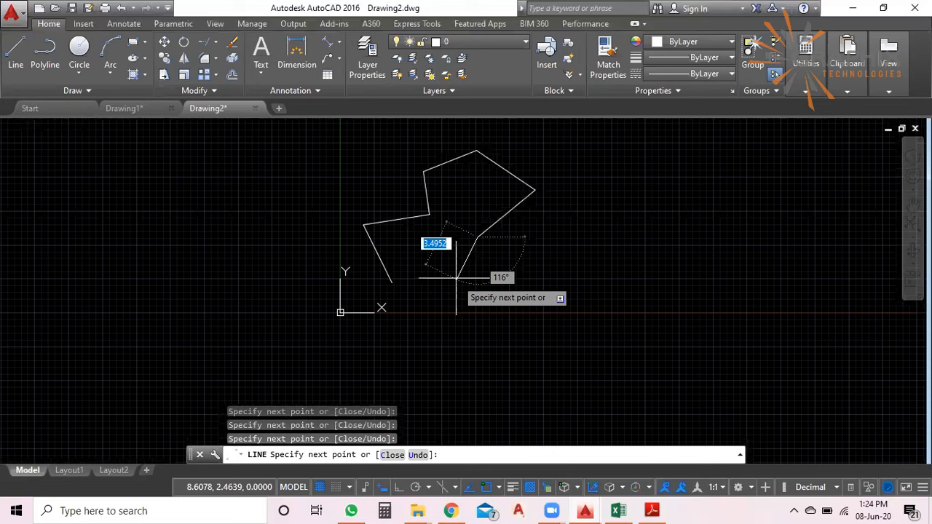
left_click(392, 283)
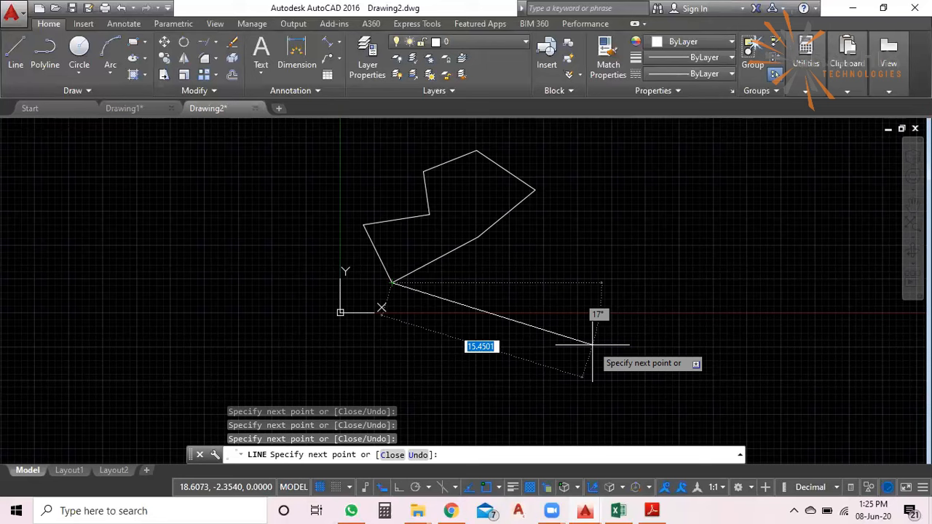
key("Escape")
key("Escape")
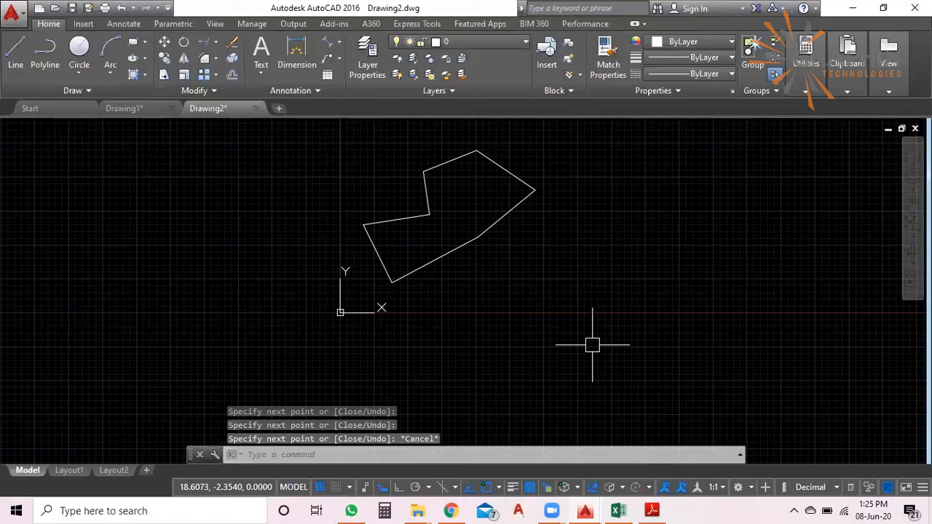
Start a new line below the closed outline and make its first segment 5 long, rising at about 38°
left_click(4, 65)
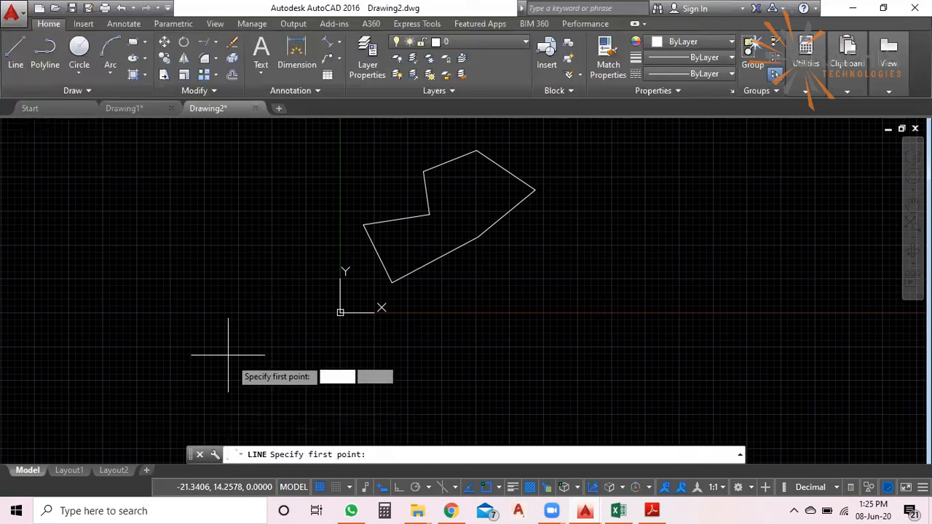
left_click(436, 358)
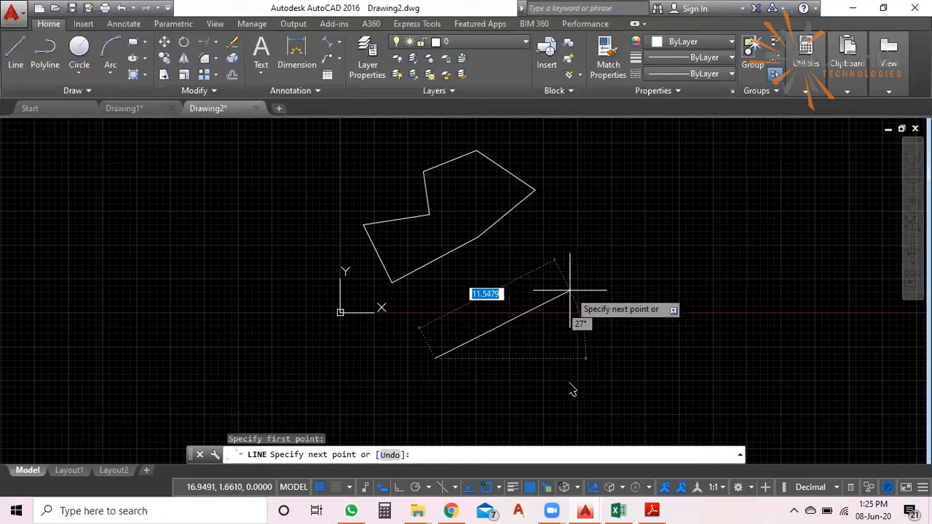
scroll(568, 388, "up", 2)
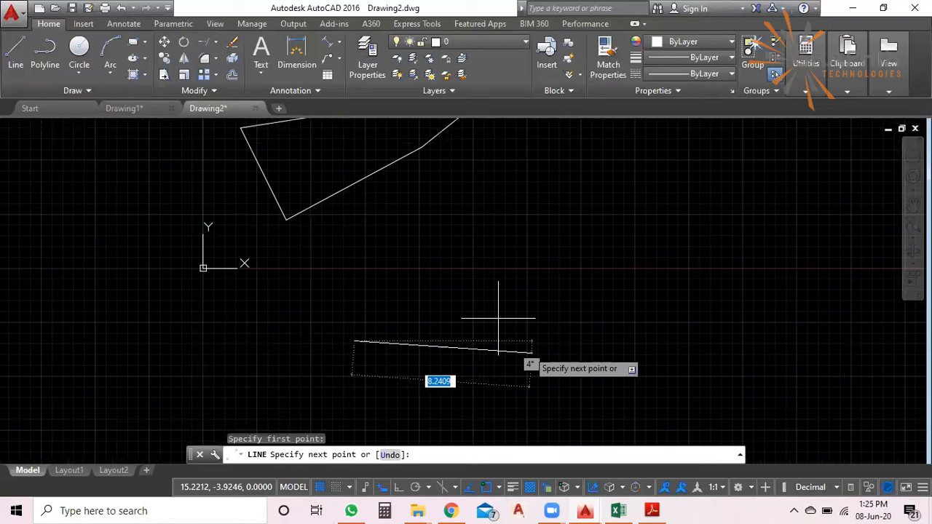
scroll(478, 288, "down", 2)
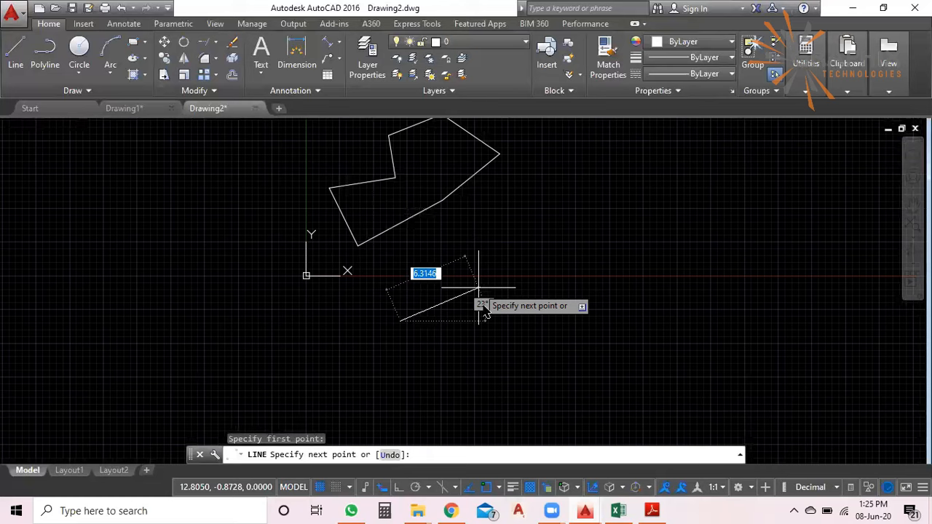
scroll(492, 322, "up", 2)
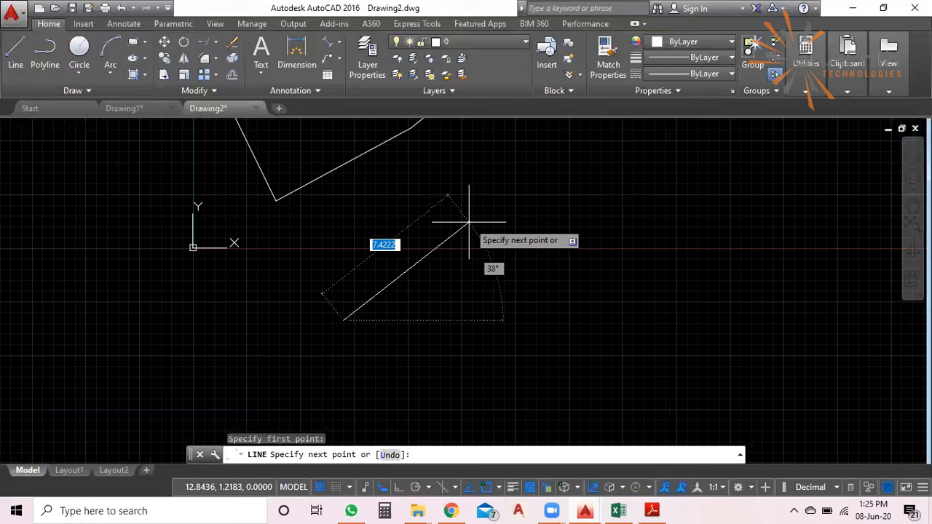
type("5")
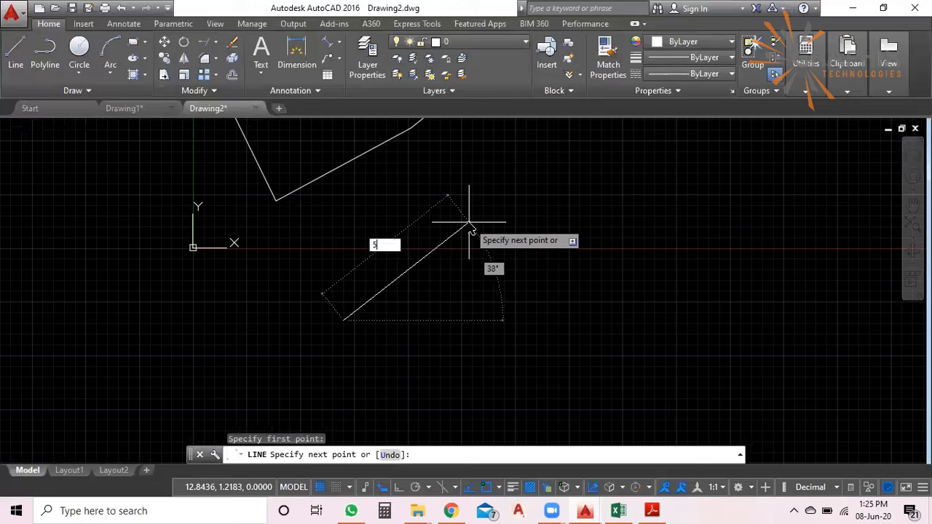
key("Return")
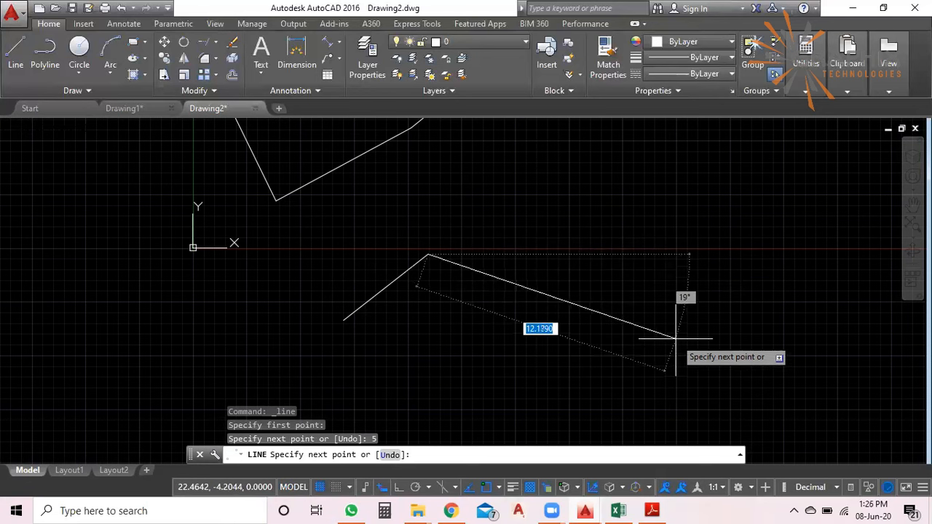
Continue with a segment 8 long sloping down at about 19° and one 7 long rising at about 77°, then end the line
type("8")
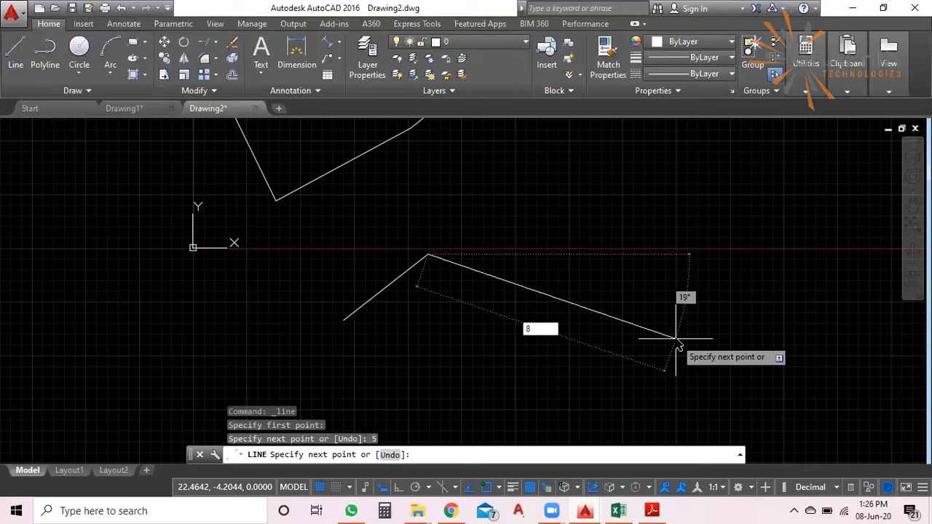
key("Return")
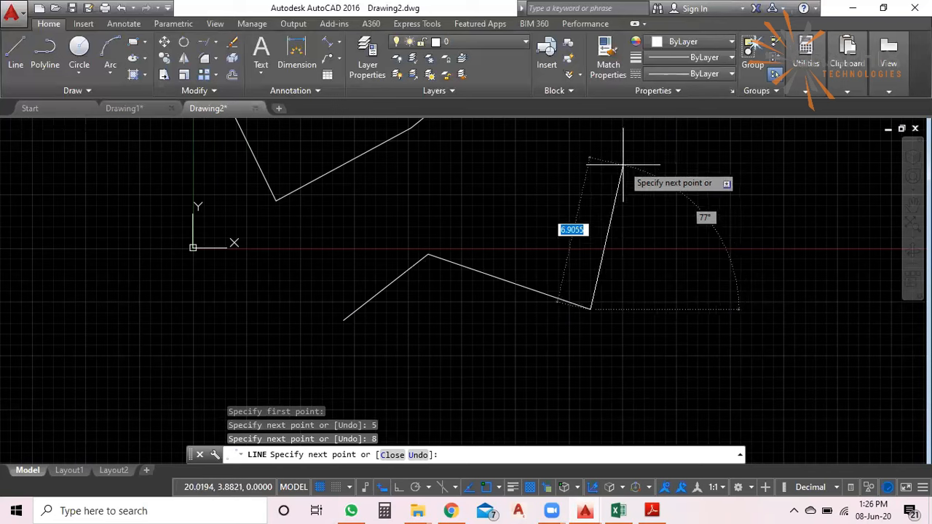
type("7")
key("Return")
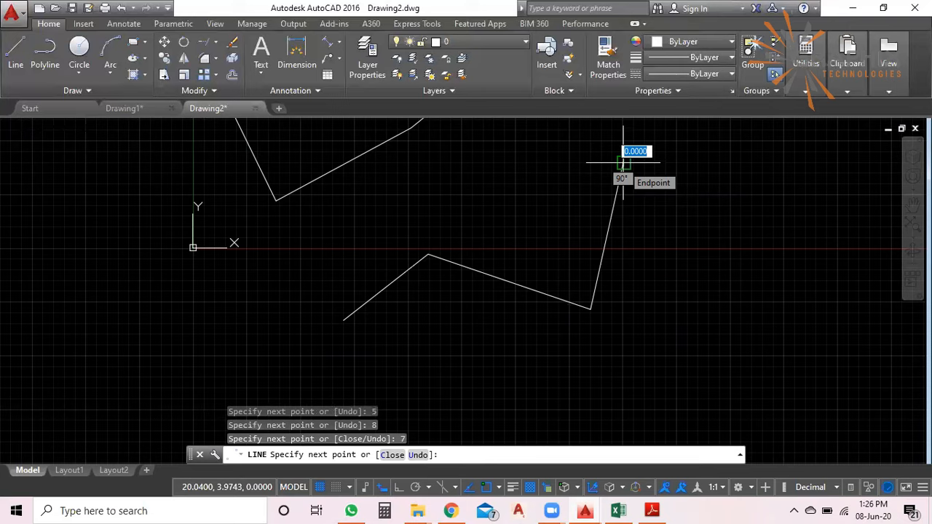
key("Escape")
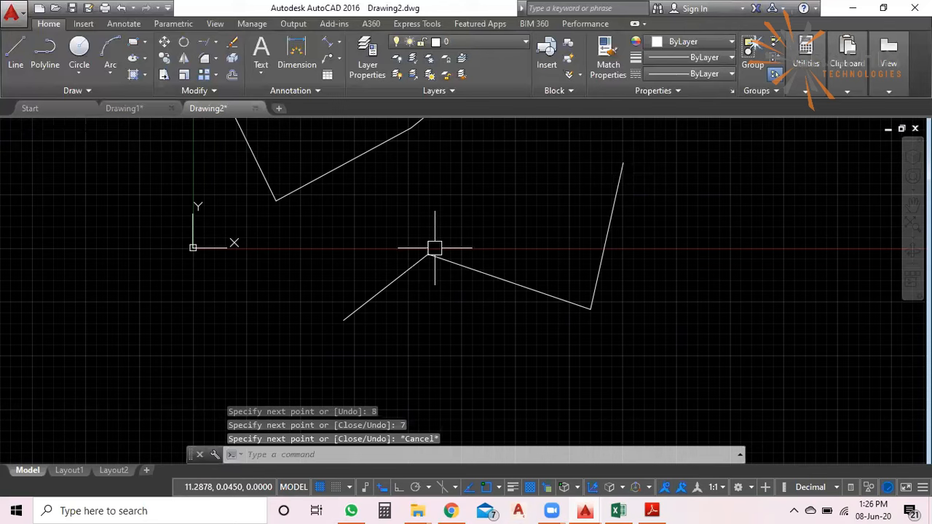
Select the first segment of the open three-segment line to check its length in the quick properties
scroll(586, 324, "down", 2)
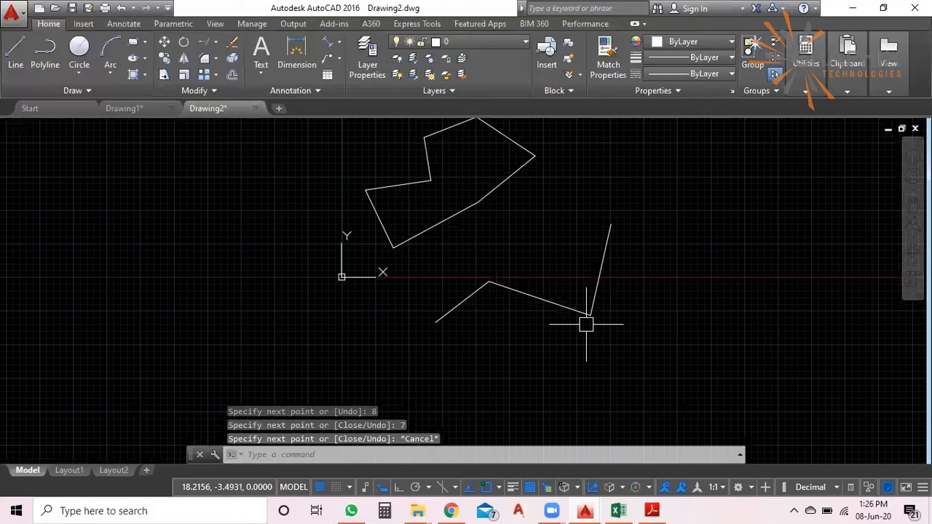
scroll(586, 324, "up", 2)
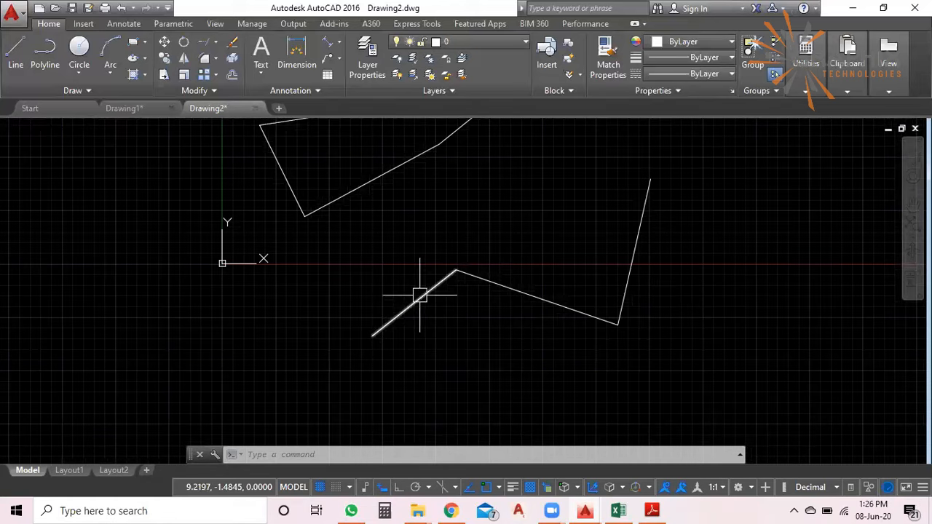
scroll(426, 294, "up", 2)
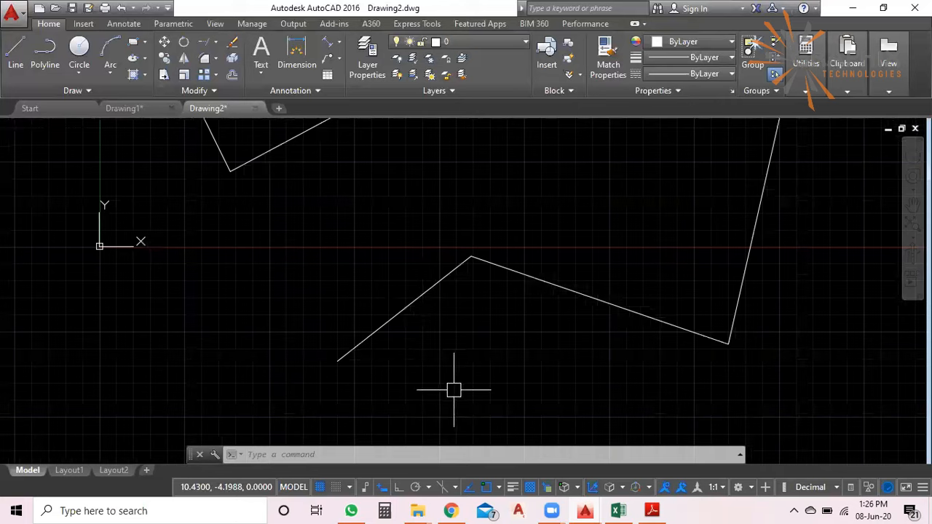
left_click(420, 294)
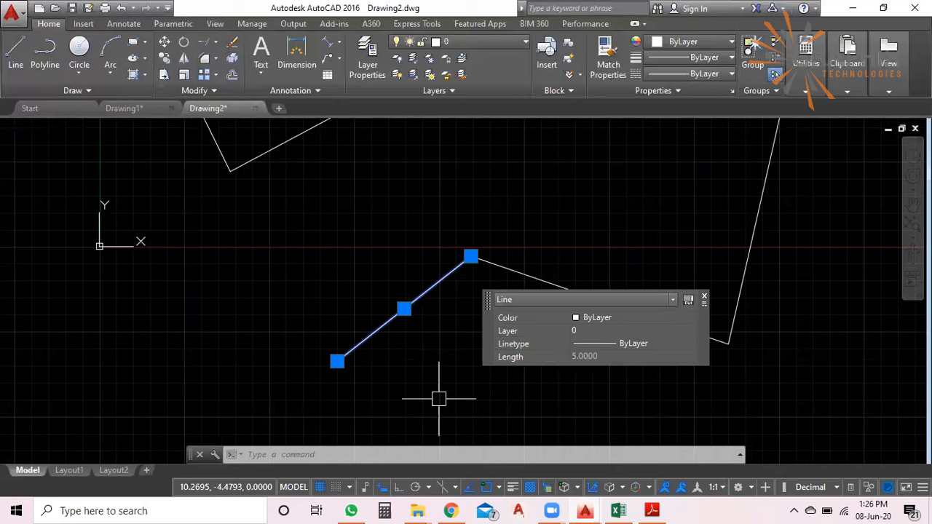
Select the second segment of the open three-segment line to check its length in the quick properties, and deselect it
key("Escape")
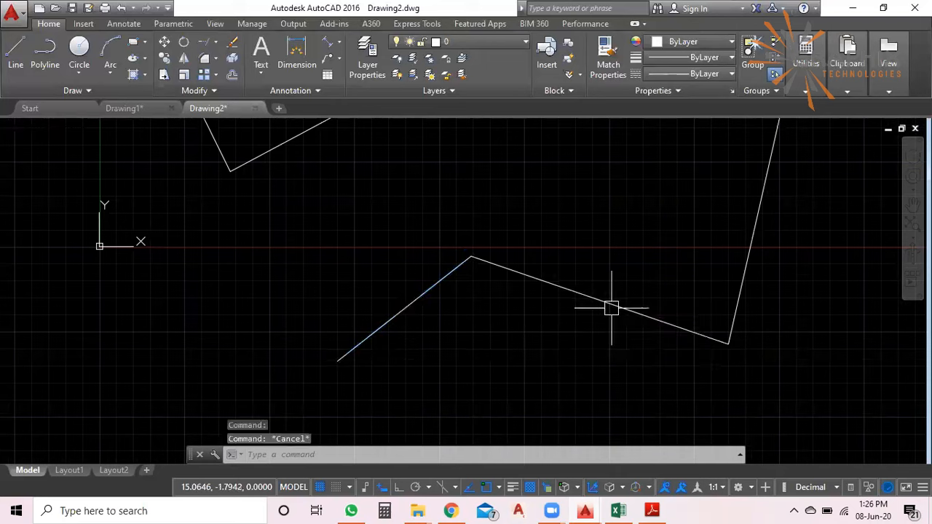
left_click(563, 287)
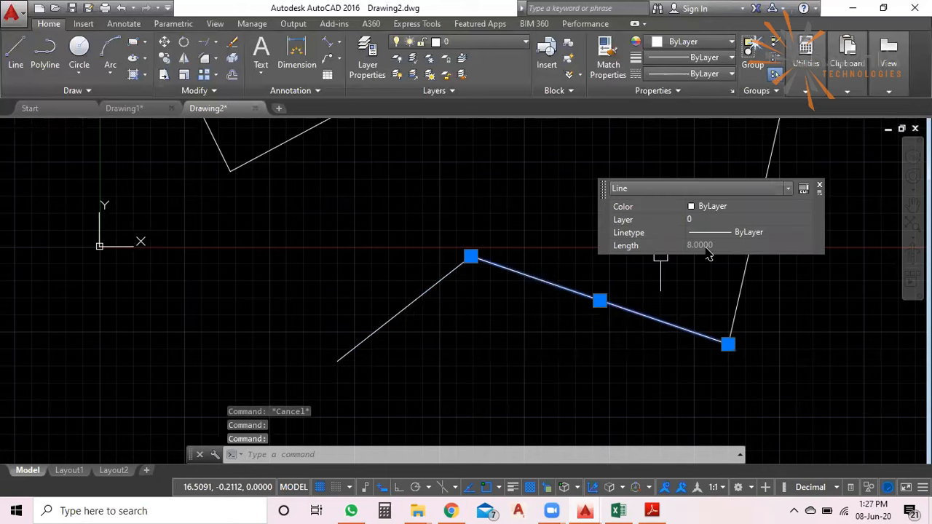
key("Escape")
Select the short slanted edge at the lower right of the closed outline to check its length, and deselect it
scroll(484, 329, "down", 3)
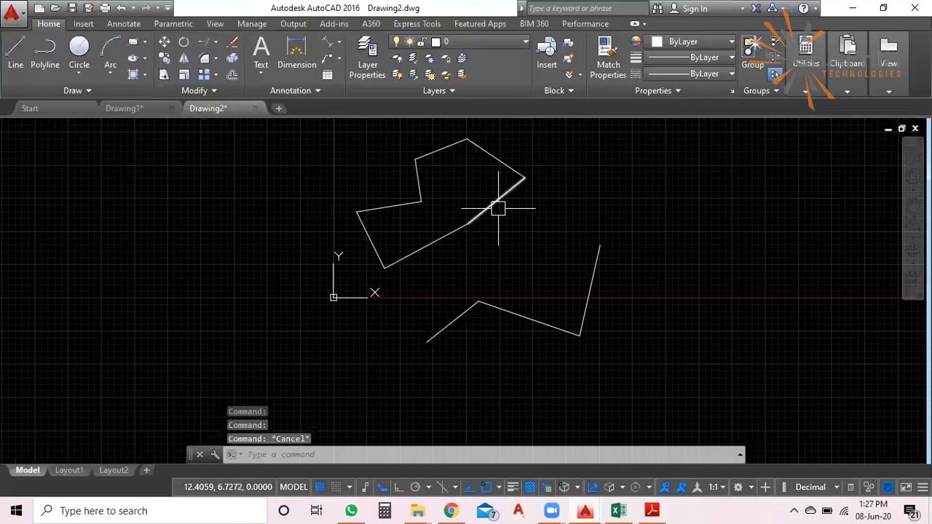
scroll(498, 209, "up", 2)
left_click(546, 240)
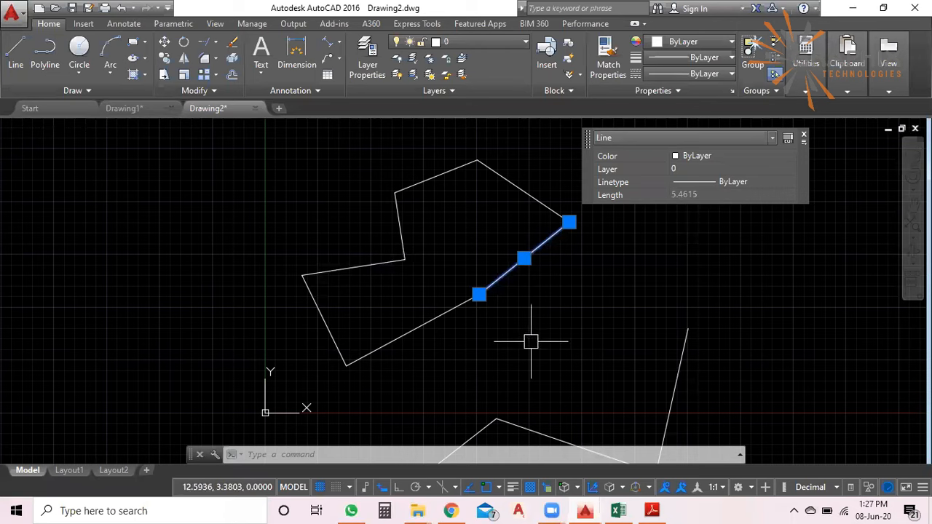
key("Escape")
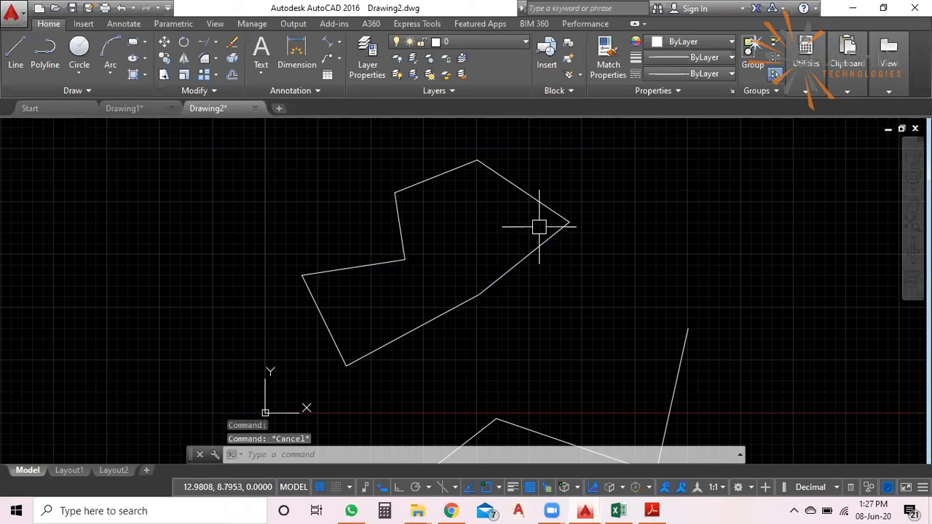
Start a new line in the empty area to the right of the open three-segment line
scroll(508, 275, "down", 2)
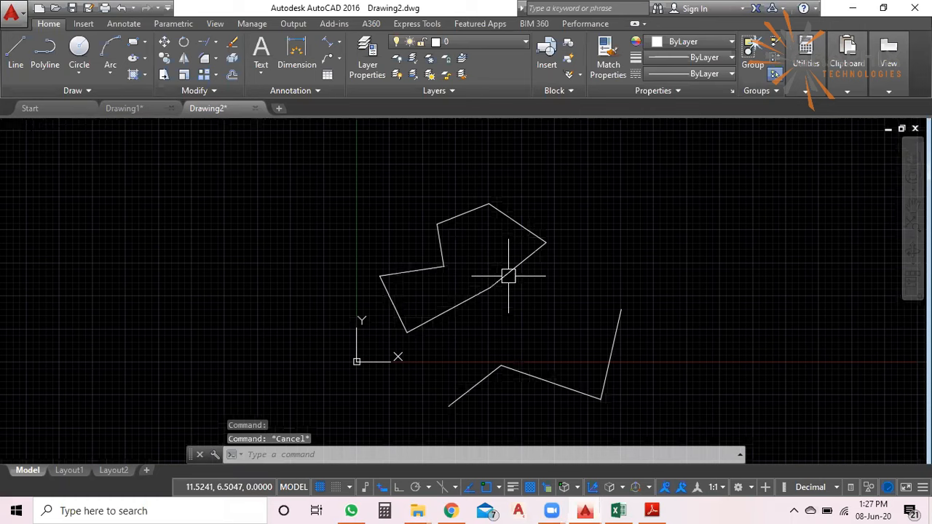
middle_click_drag(508, 275, 463, 223)
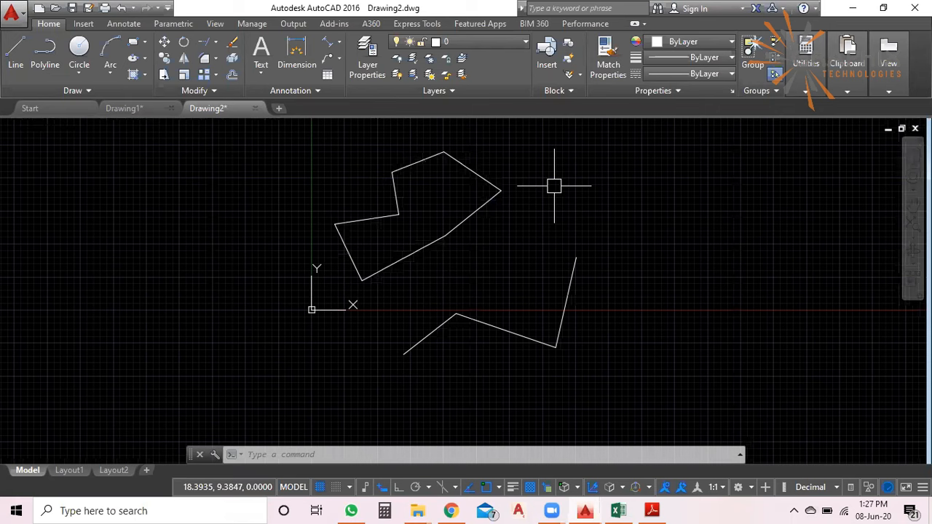
scroll(574, 295, "up", 2)
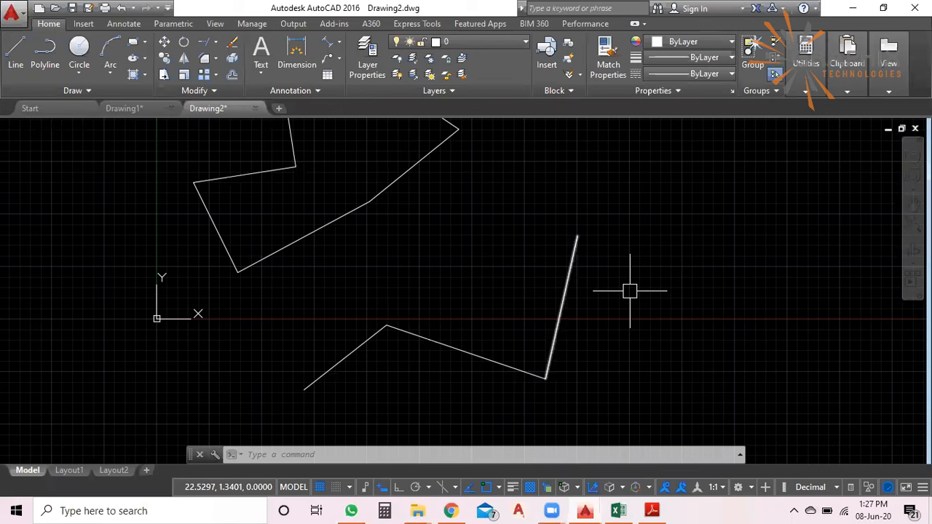
left_click(15, 52)
scroll(144, 201, "down", 2)
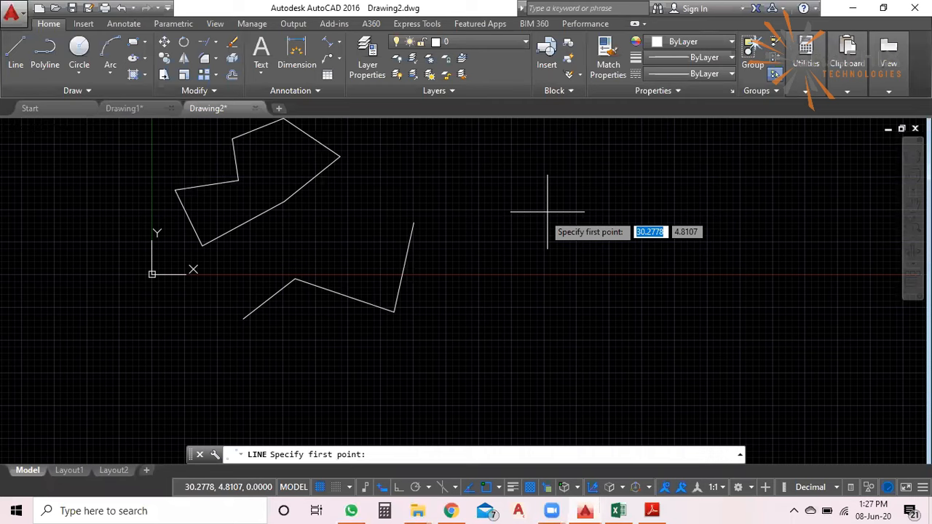
left_click(520, 231)
scroll(594, 194, "up", 2)
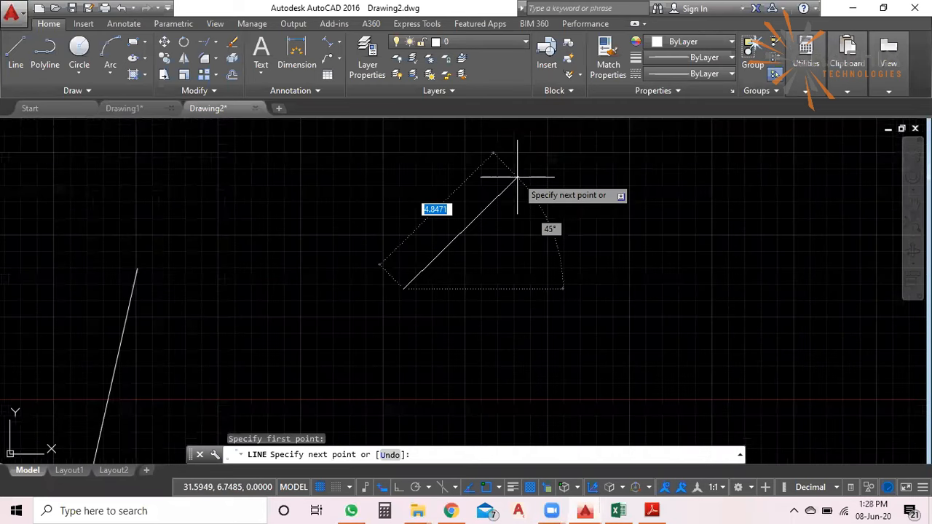
scroll(547, 209, "up", 2)
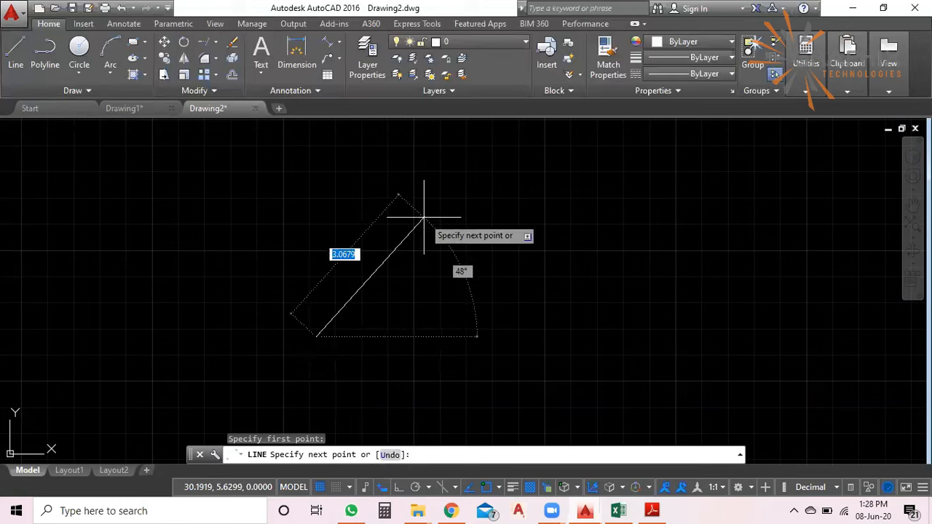
Switch Dynamic Input off and back on while the new line waits for its second point
left_click(383, 490)
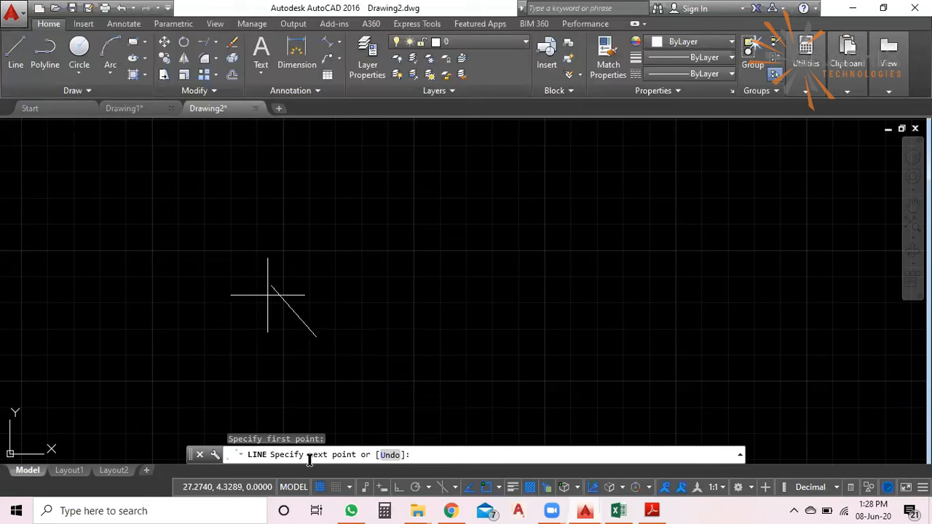
left_click(383, 487)
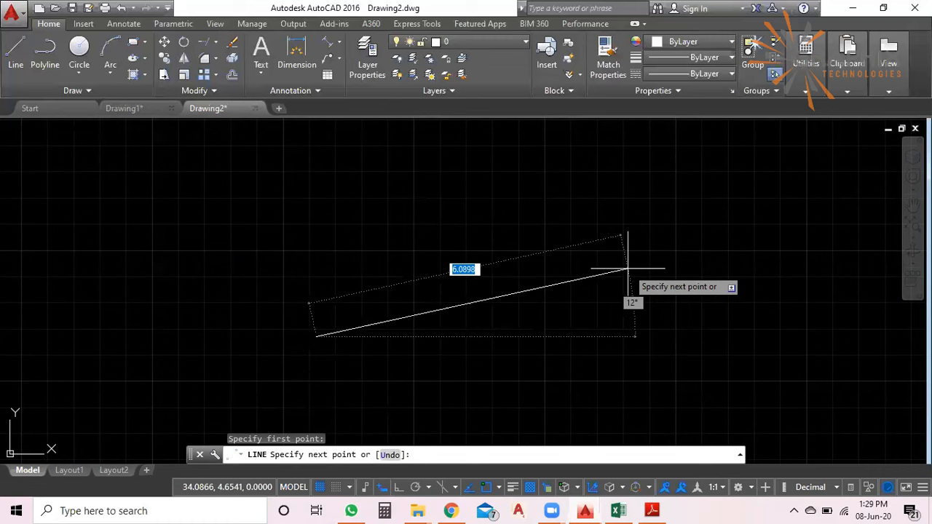
scroll(626, 269, "down", 2)
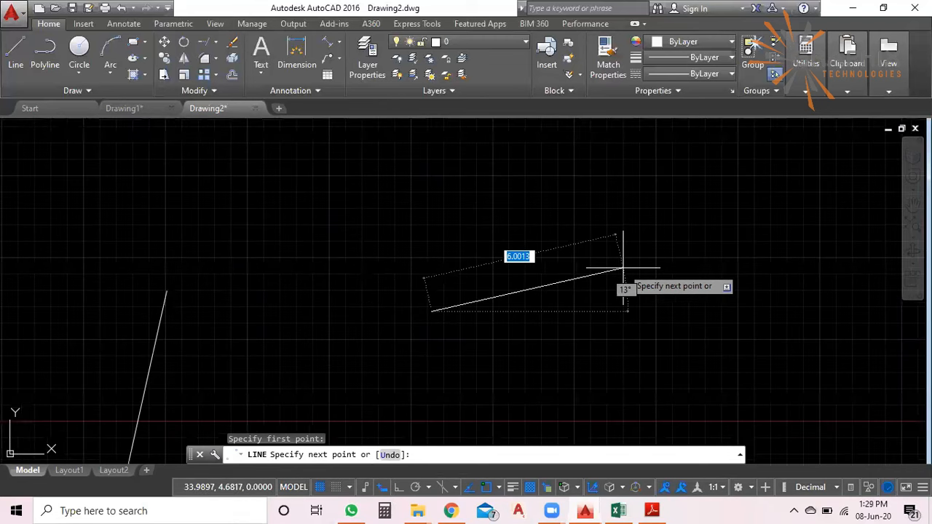
scroll(606, 322, "up", 2)
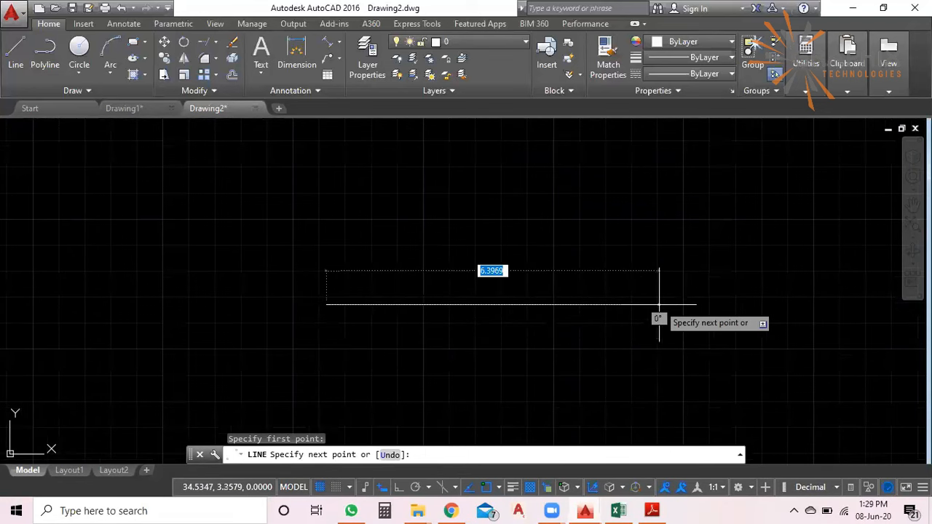
scroll(535, 295, "down", 3)
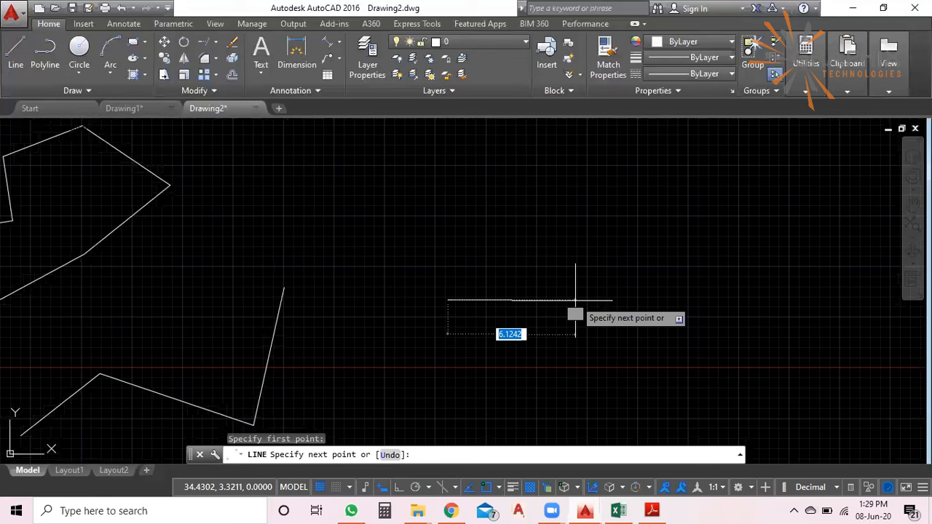
scroll(575, 299, "up", 2)
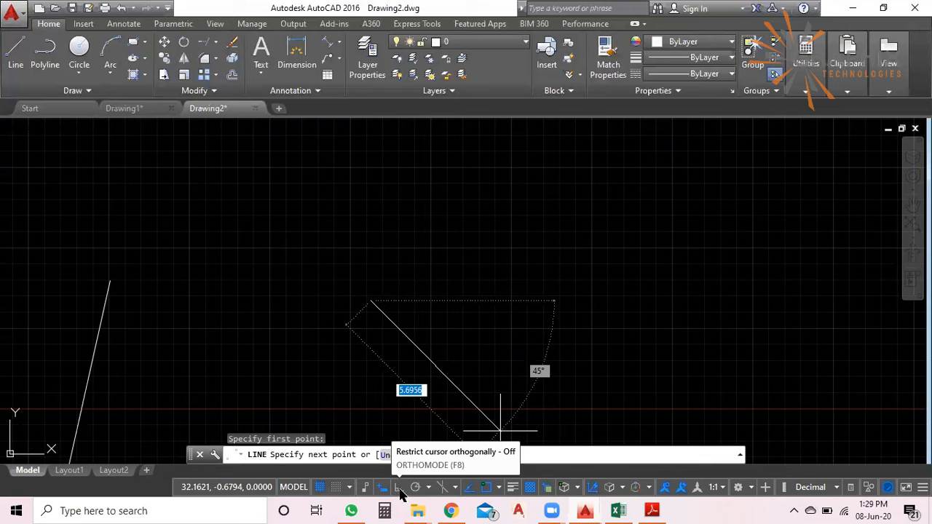
Turn on Ortho mode and make the line's first segment 10 long, horizontally to the right
left_click(400, 492)
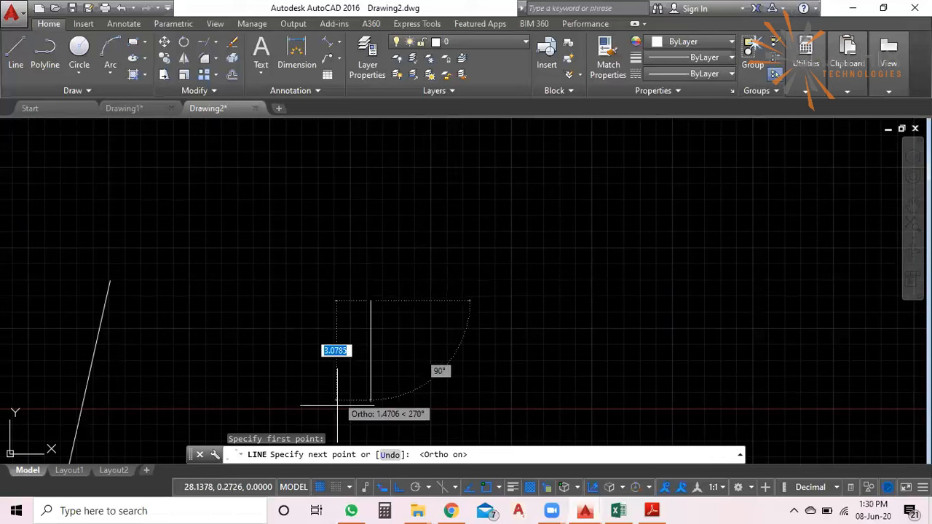
left_click(400, 488)
scroll(539, 267, "down", 3)
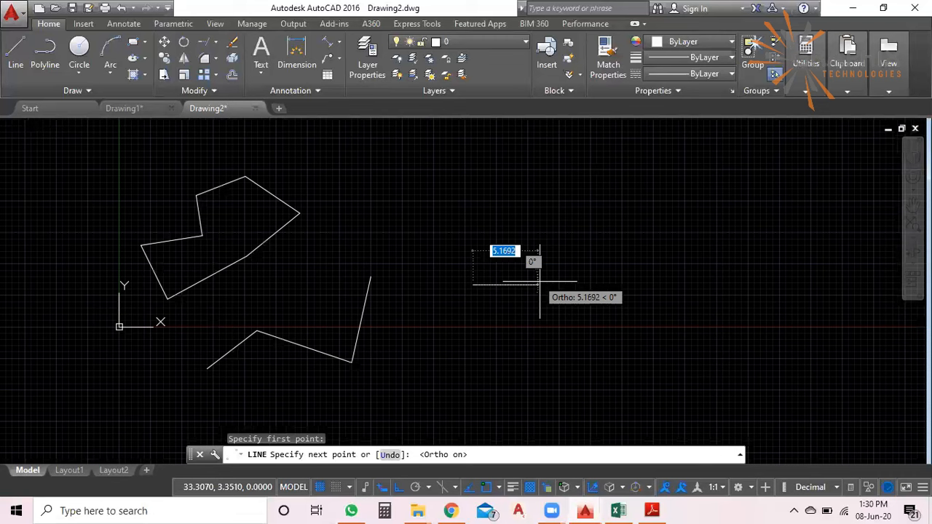
scroll(571, 295, "up", 2)
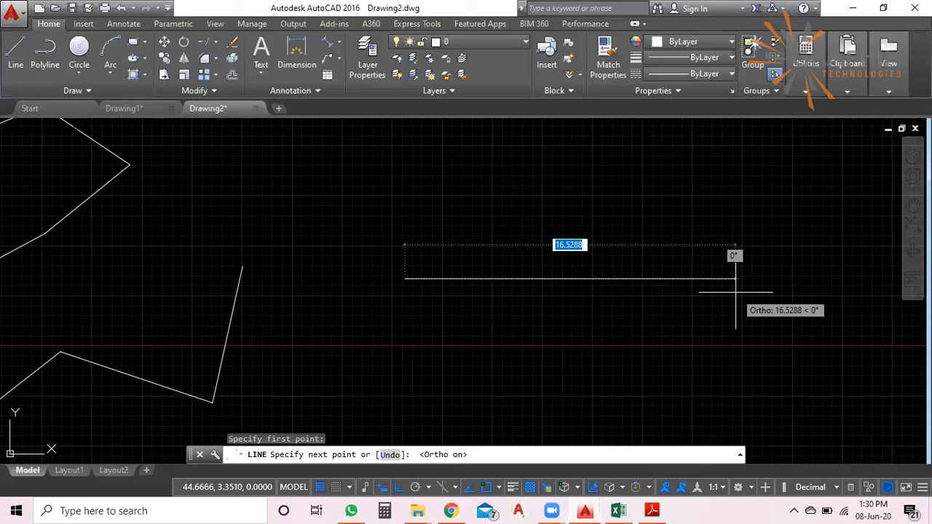
type("10")
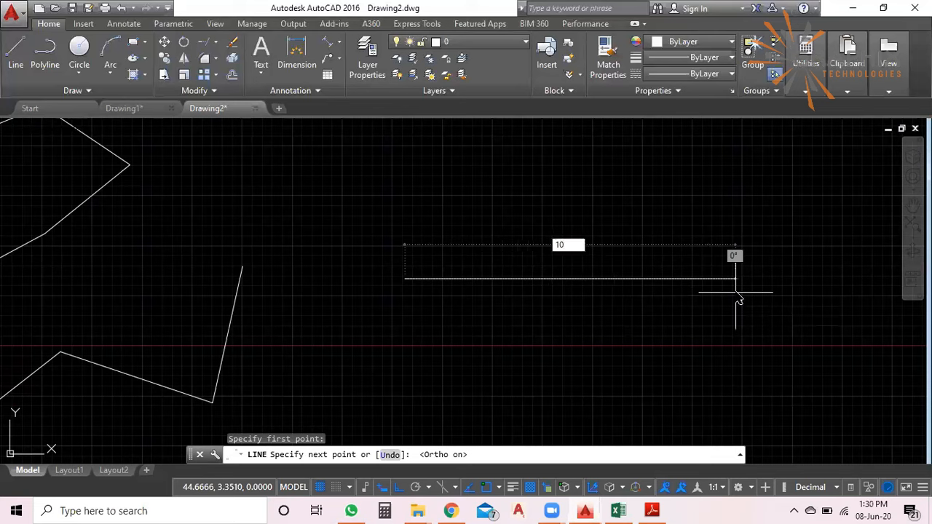
key("Return")
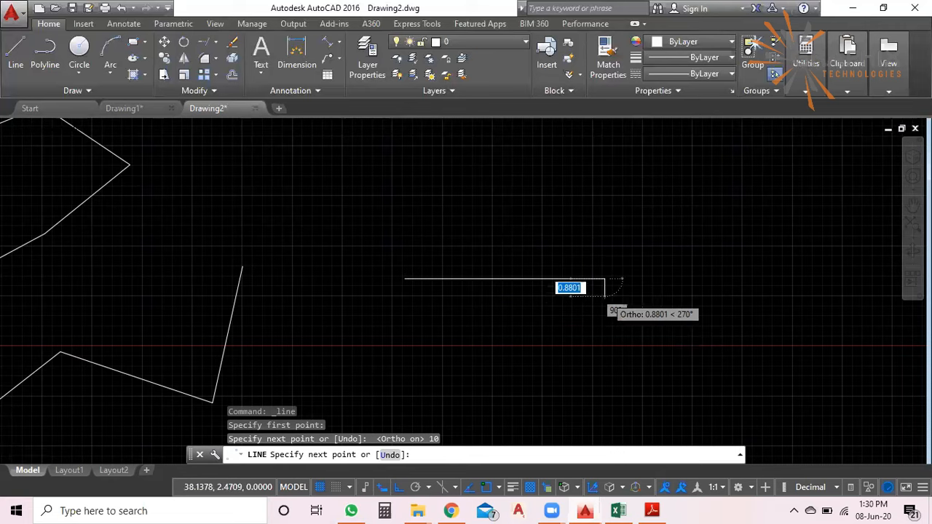
Add segments 10 long downward, 10 to the left and 10 upward to close the square, and end the Line command
scroll(615, 364, "down", 3)
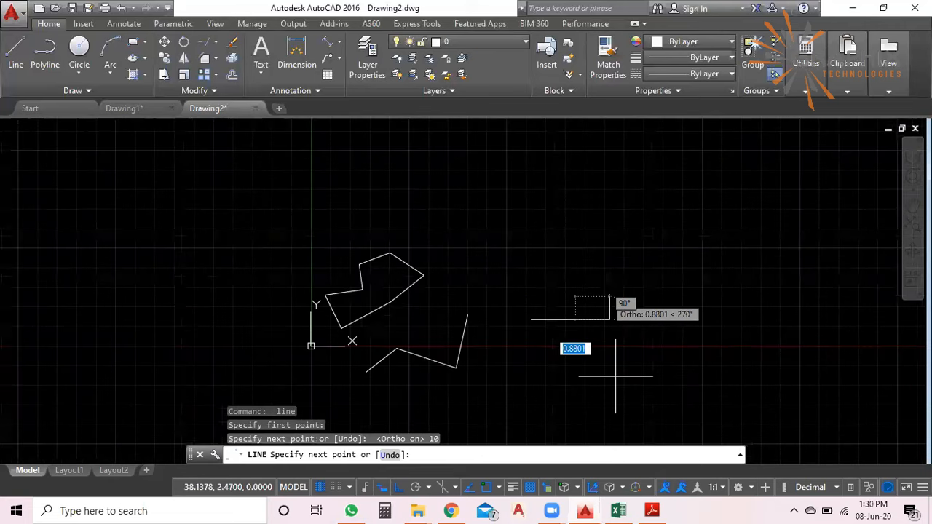
scroll(615, 384, "up", 2)
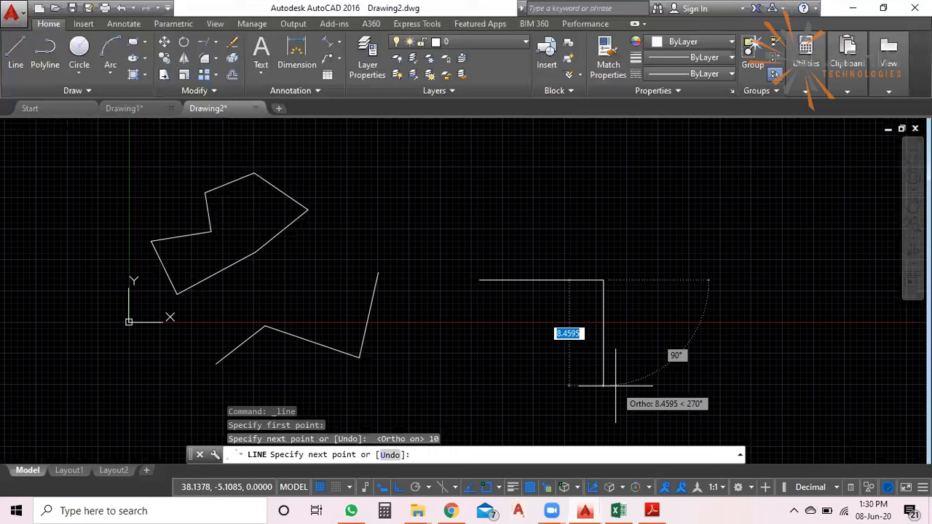
type("10")
key("Return")
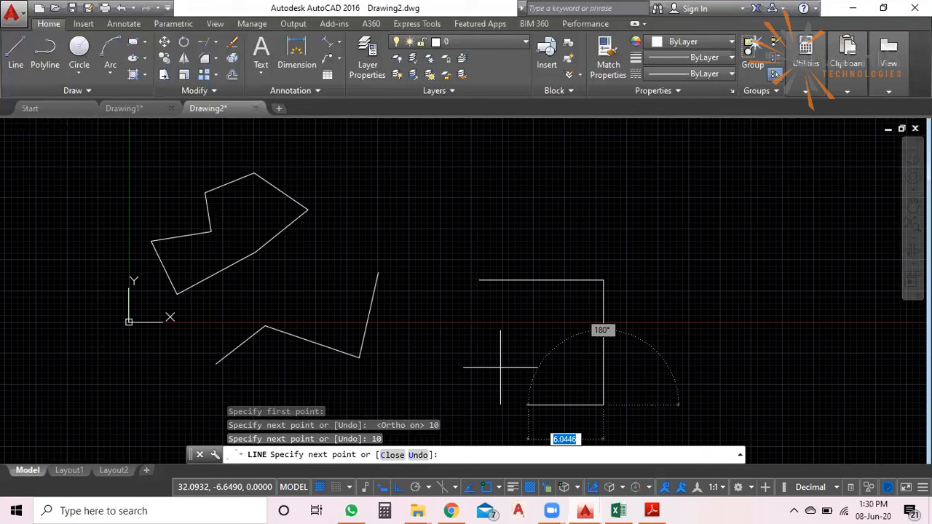
type("10")
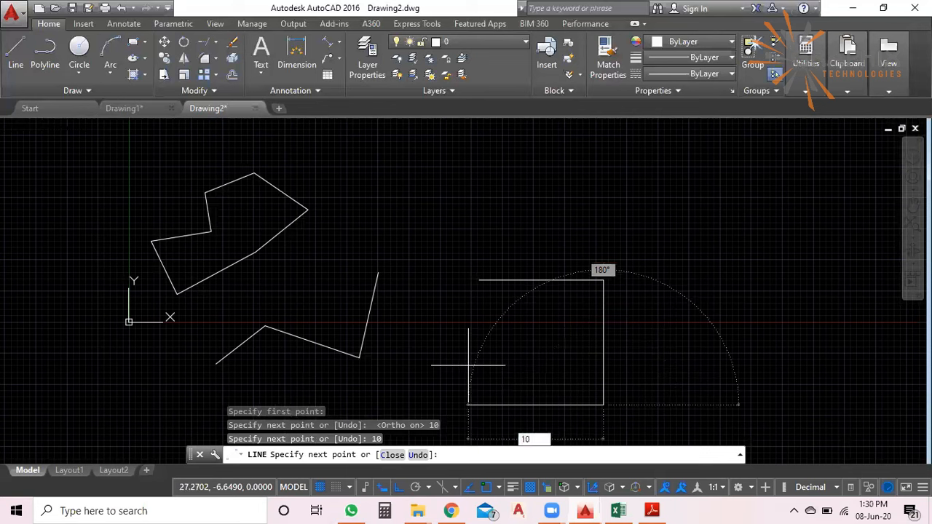
key("Return")
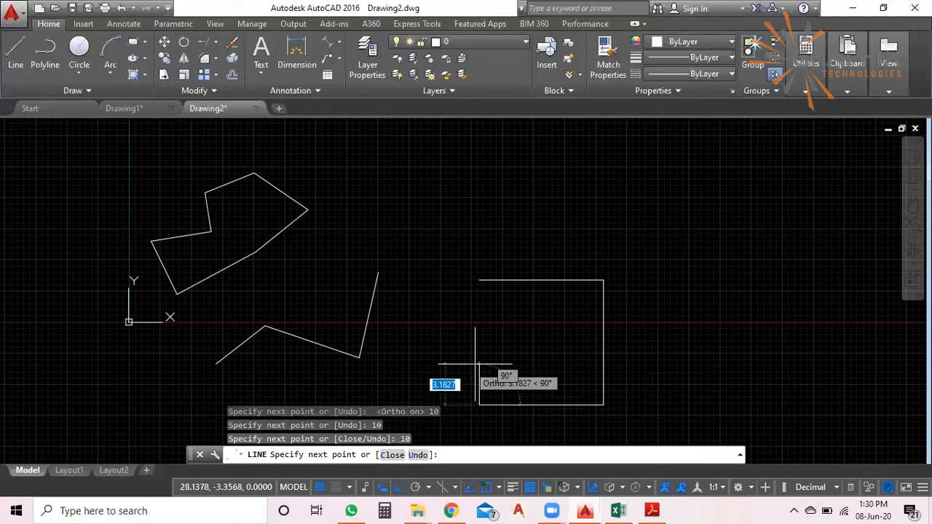
type("10")
key("Return")
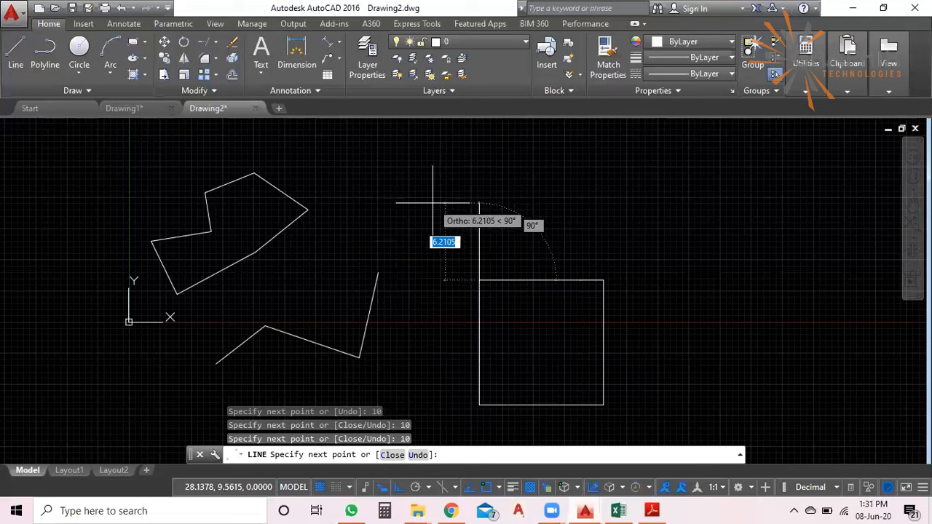
key("Escape")
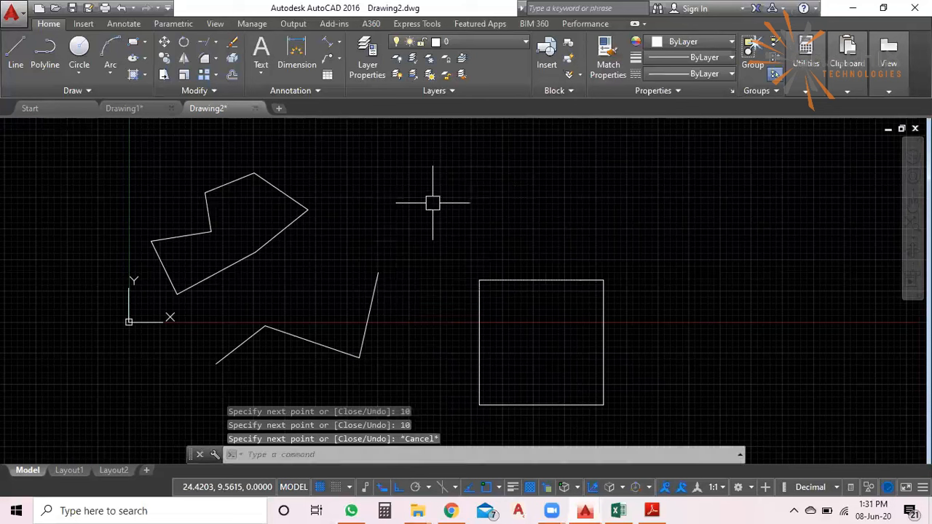
Start a line to the right of the square, turn off Ortho mode while it waits for its second point, and cancel the line
scroll(474, 243, "down", 2)
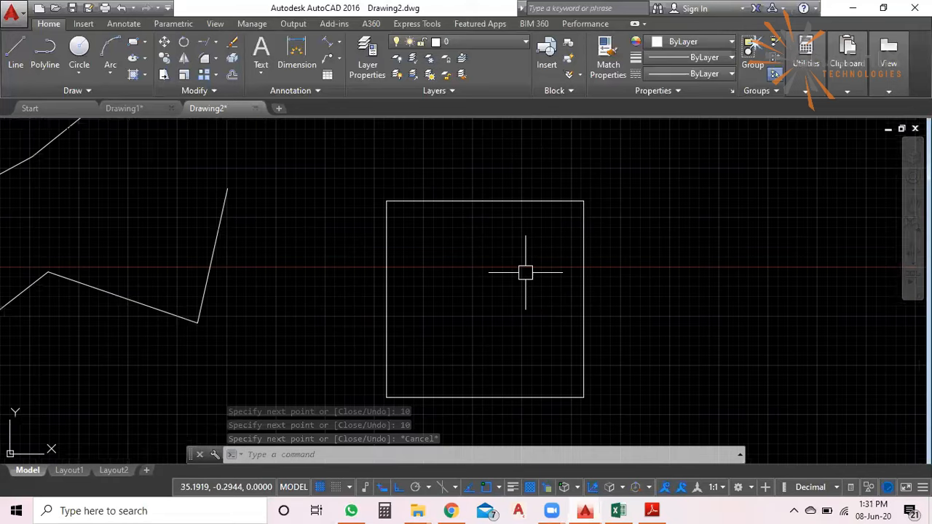
scroll(526, 273, "down", 2)
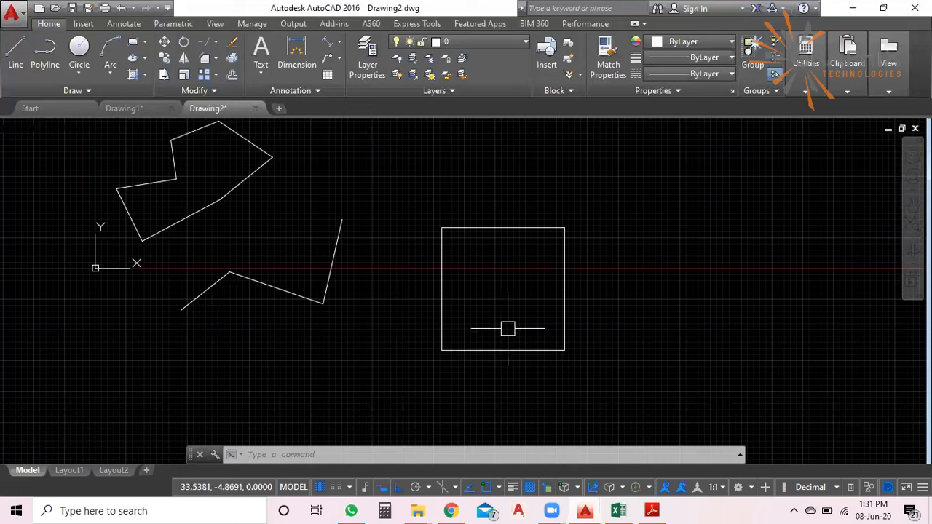
left_click(15, 70)
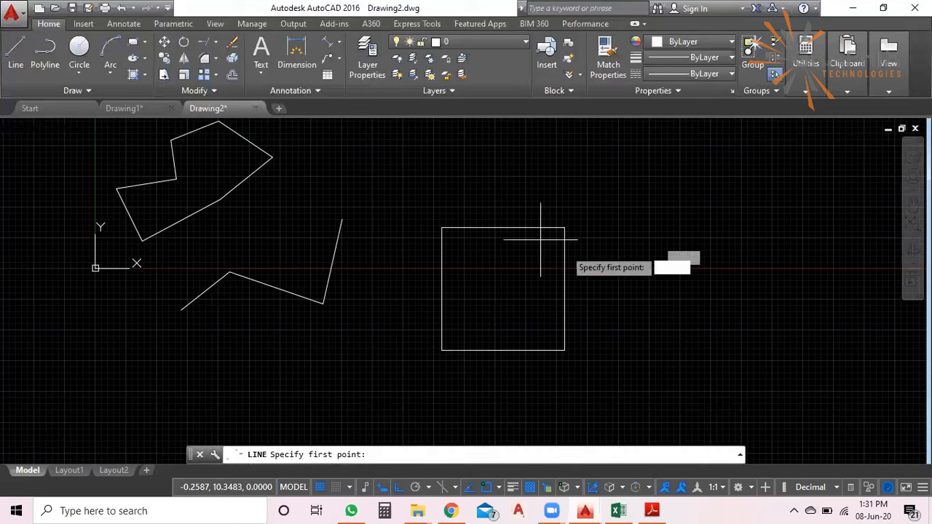
left_click(639, 344)
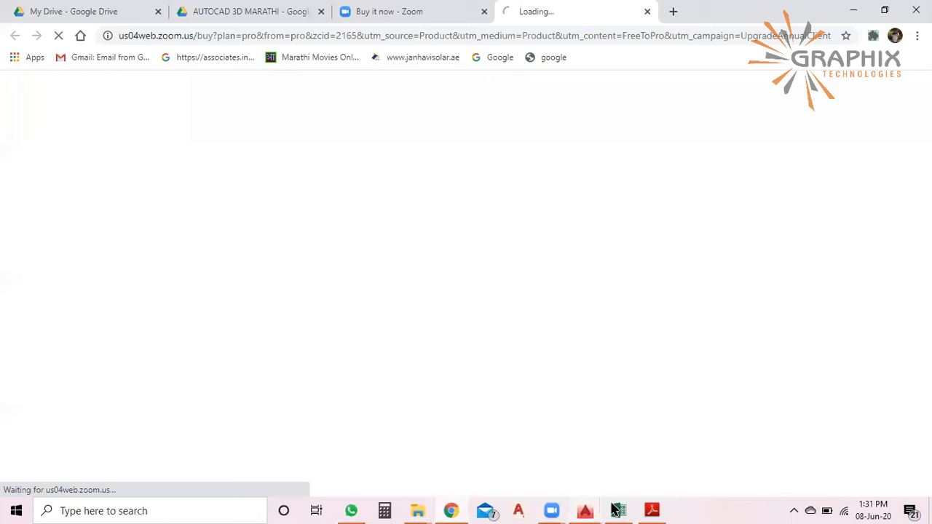
left_click(626, 459)
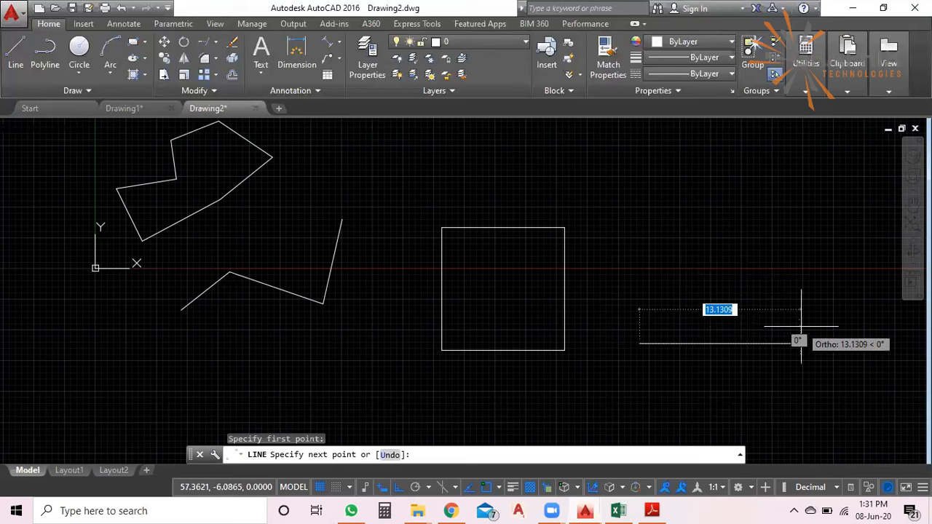
left_click(399, 492)
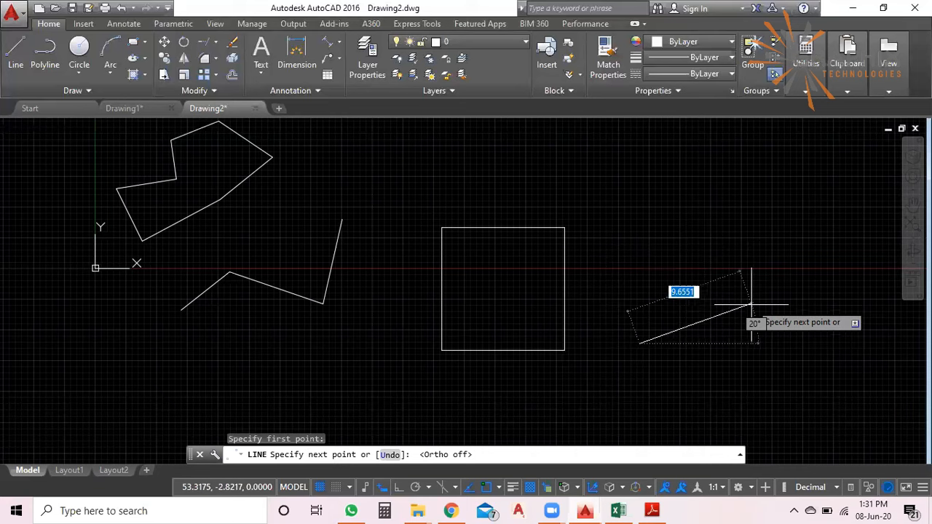
scroll(753, 306, "up", 4)
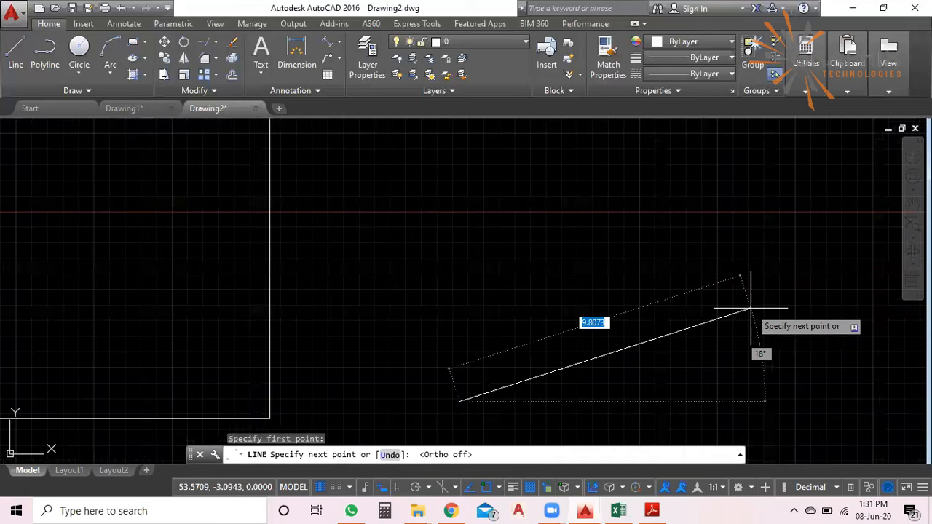
scroll(668, 235, "down", 2)
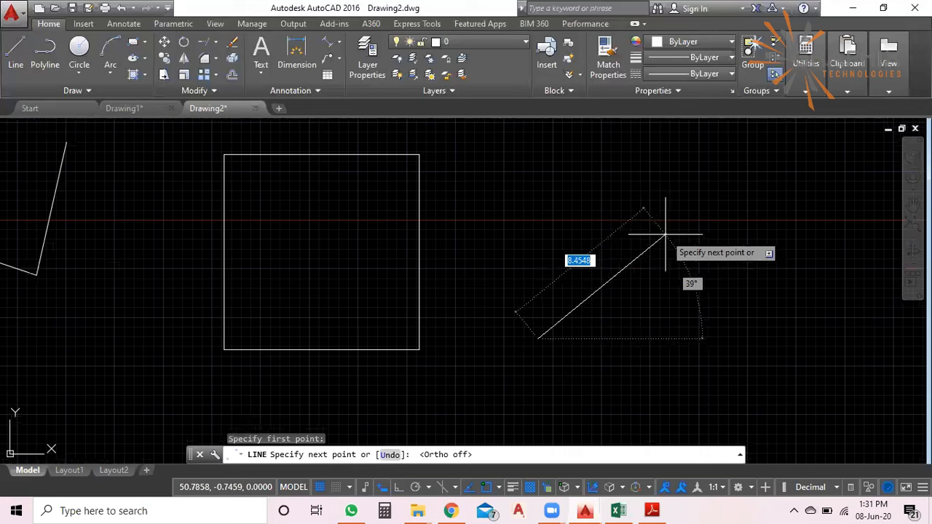
key("Escape")
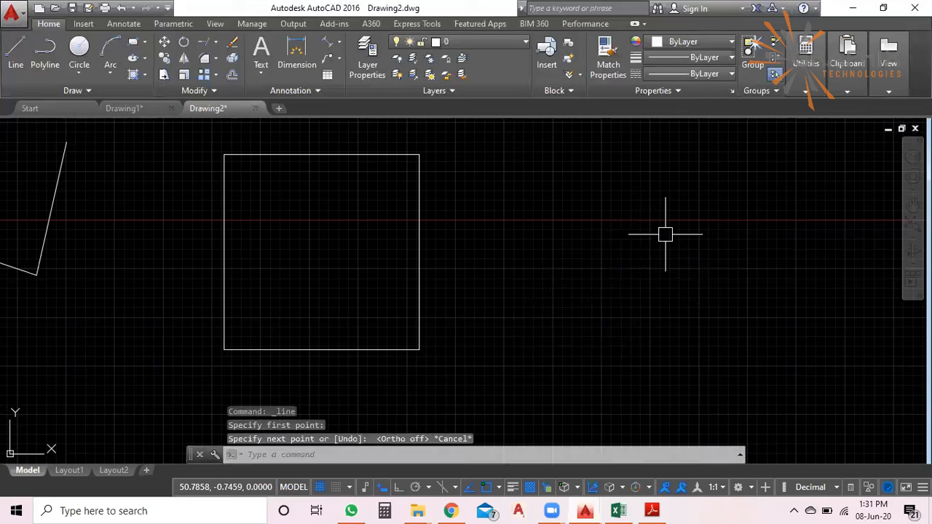
Draw a single line to the right of the square with an angle override of <30 and a length of 10
left_click(20, 64)
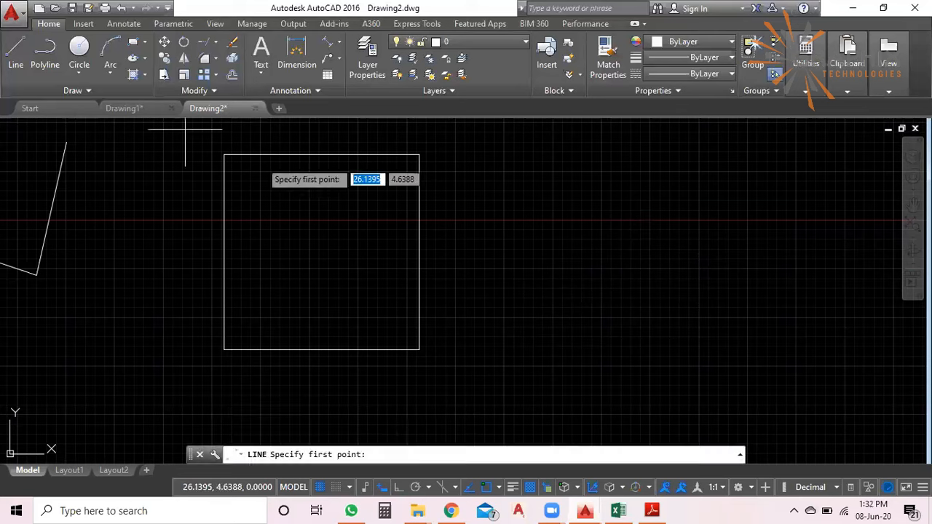
left_click(530, 349)
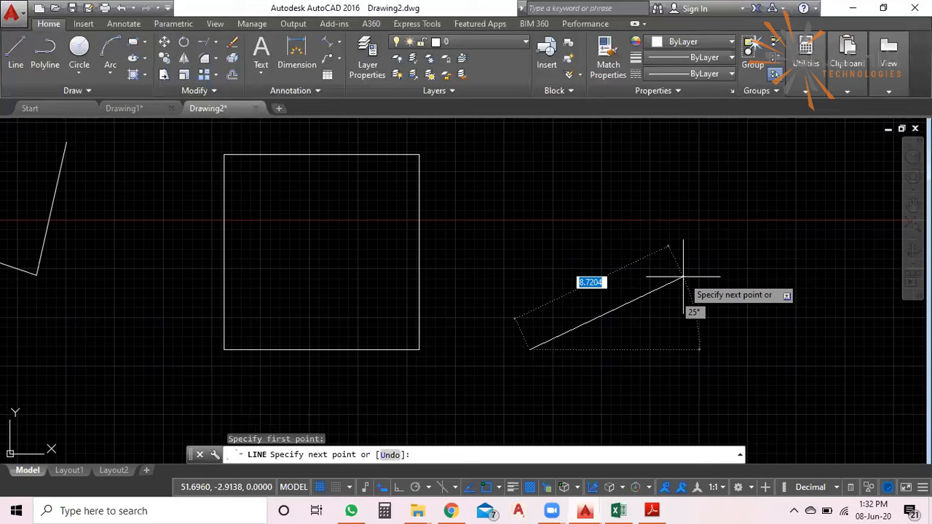
key("F8")
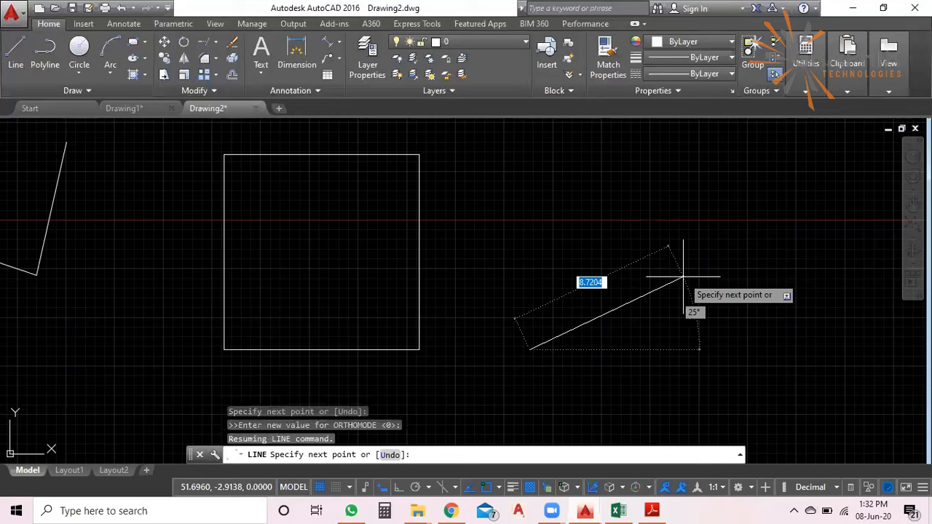
key("shift")
type("<")
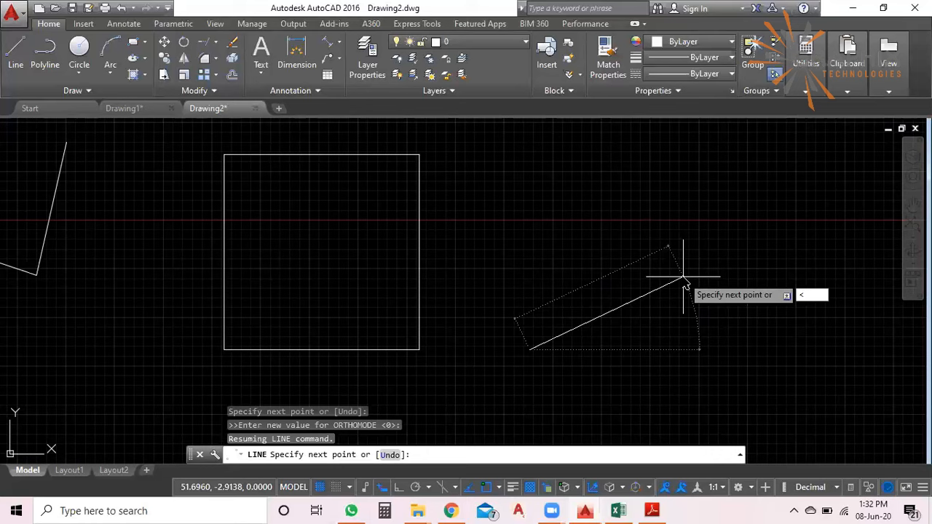
type("30")
key("Return")
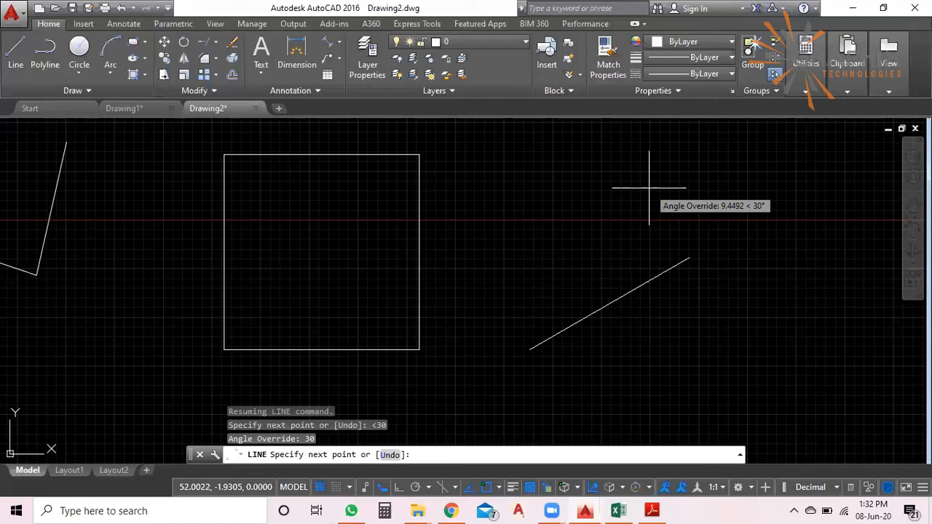
type("10")
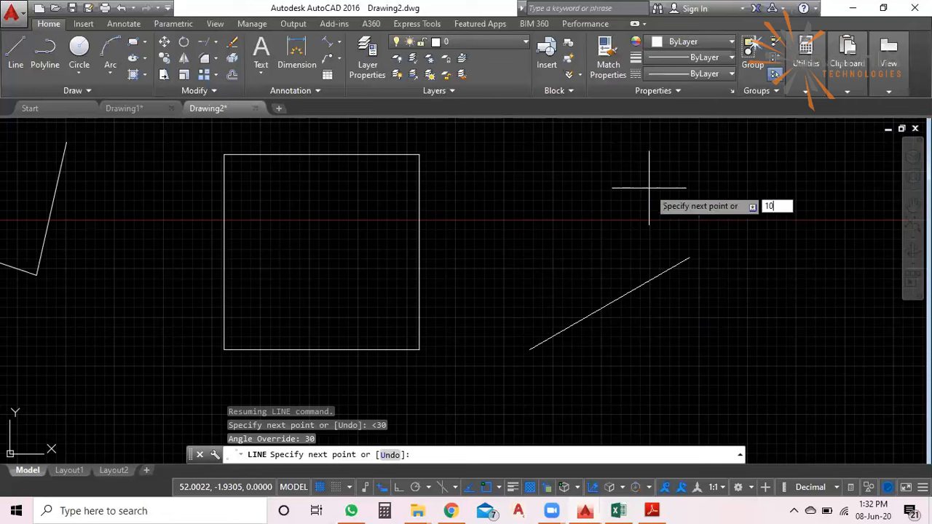
key("Return")
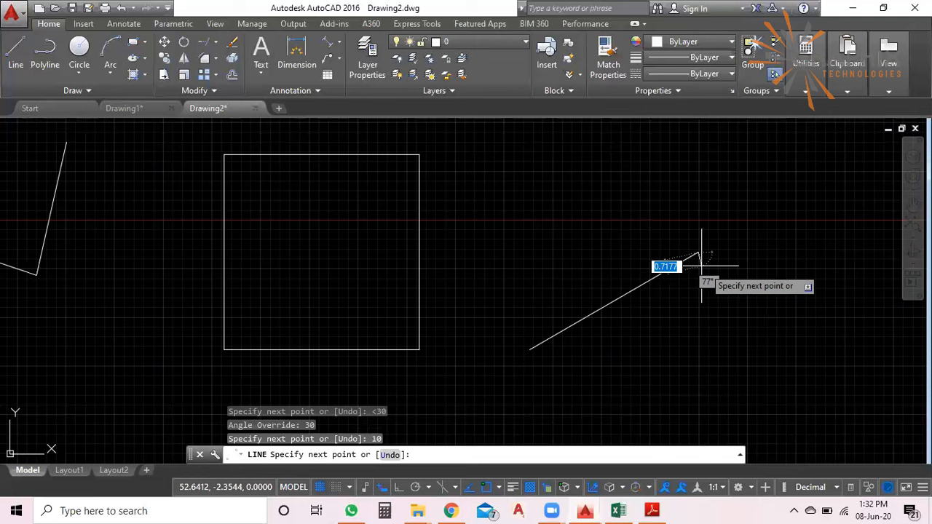
key("Escape")
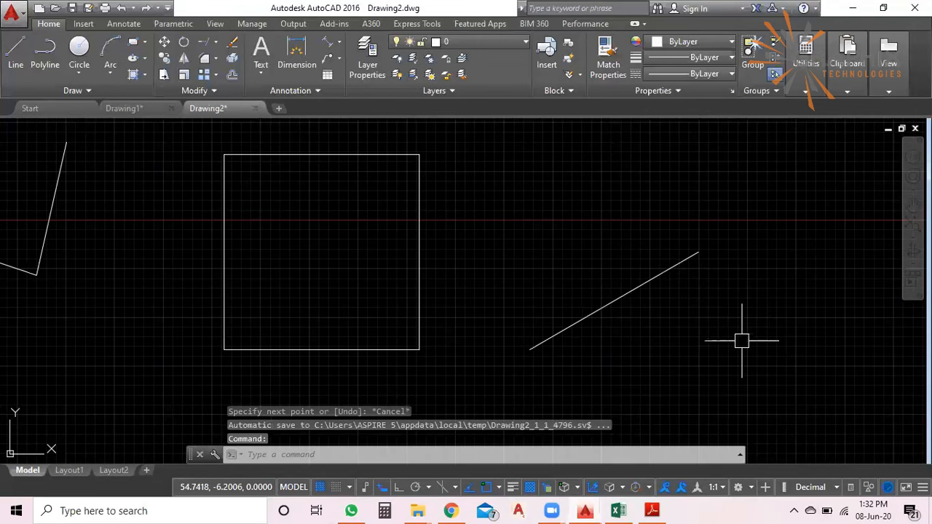
Turn on Ortho mode and draw a horizontal line about 9.5 long to the right from the inclined line's lower endpoint
middle_click_drag(682, 336, 568, 331)
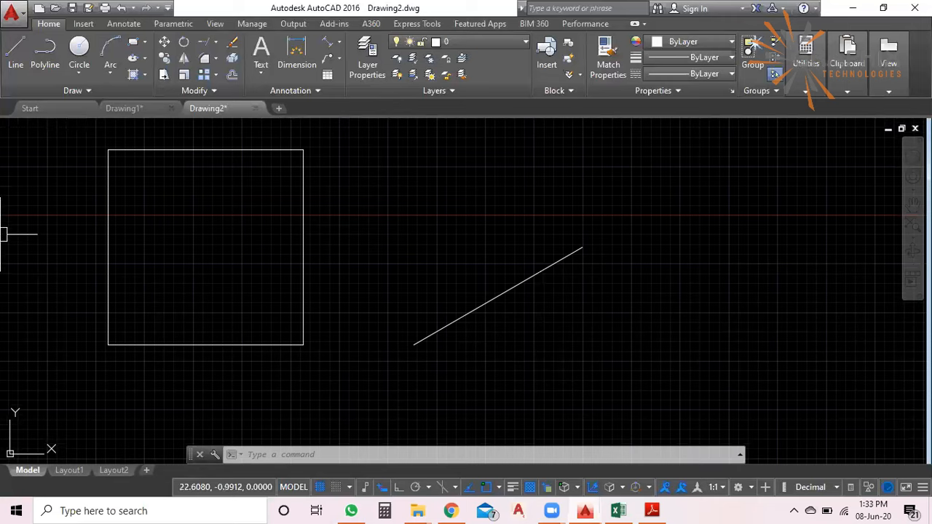
left_click(21, 73)
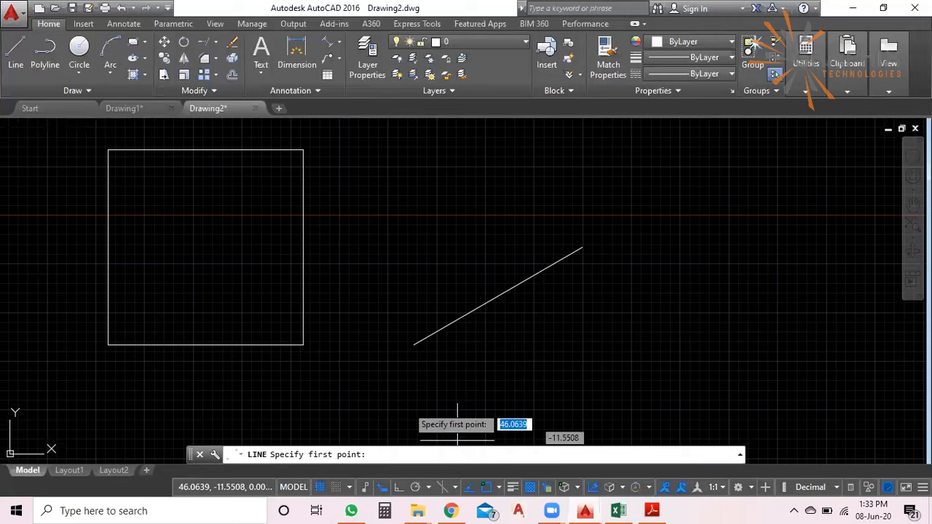
left_click(414, 345)
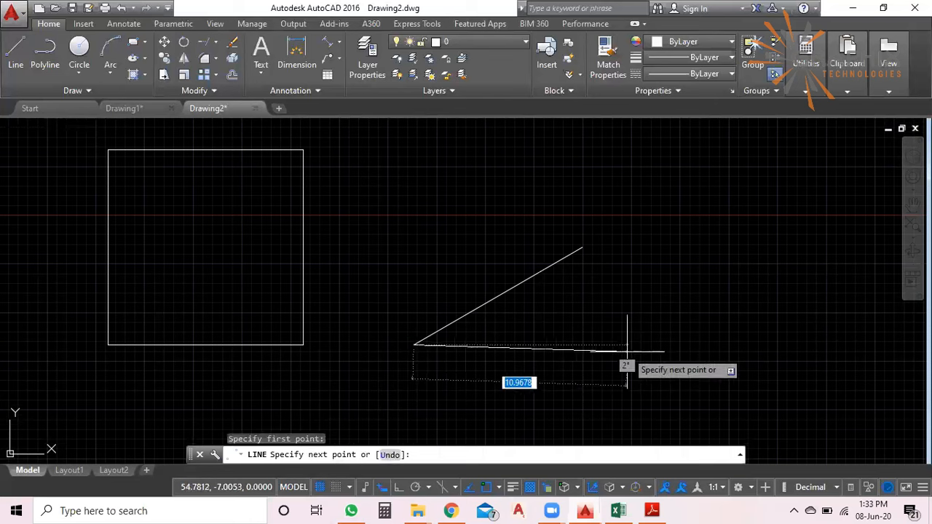
left_click(400, 487)
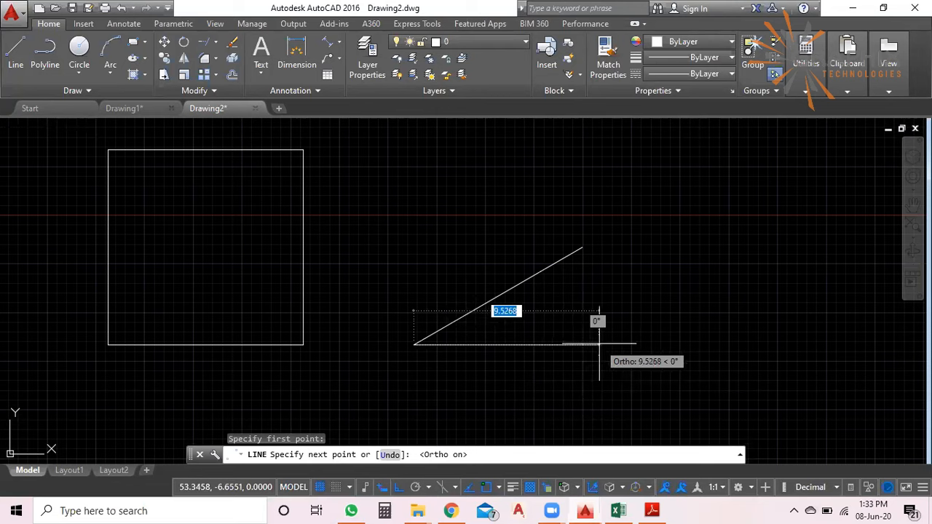
left_click(599, 344)
key("Return")
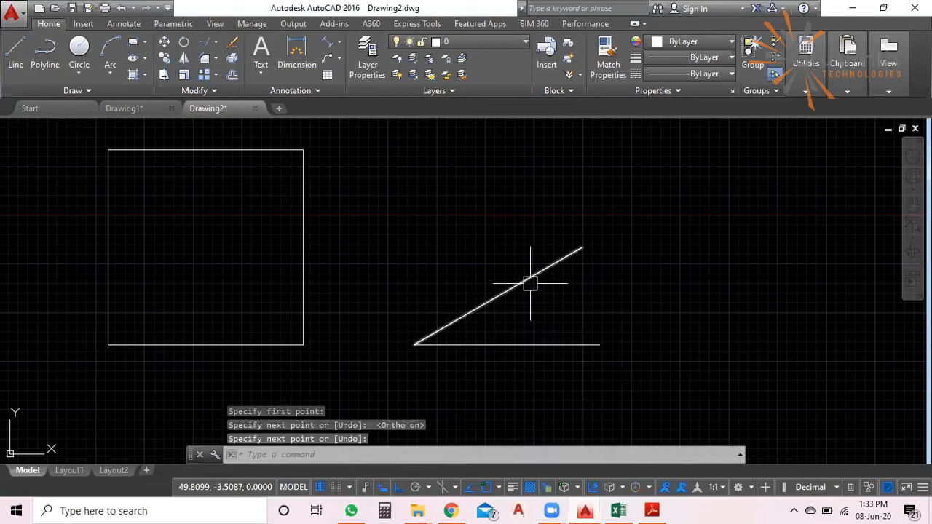
Add an angular dimension between the inclined line and the horizontal line, placing its arc between them
left_click(339, 44)
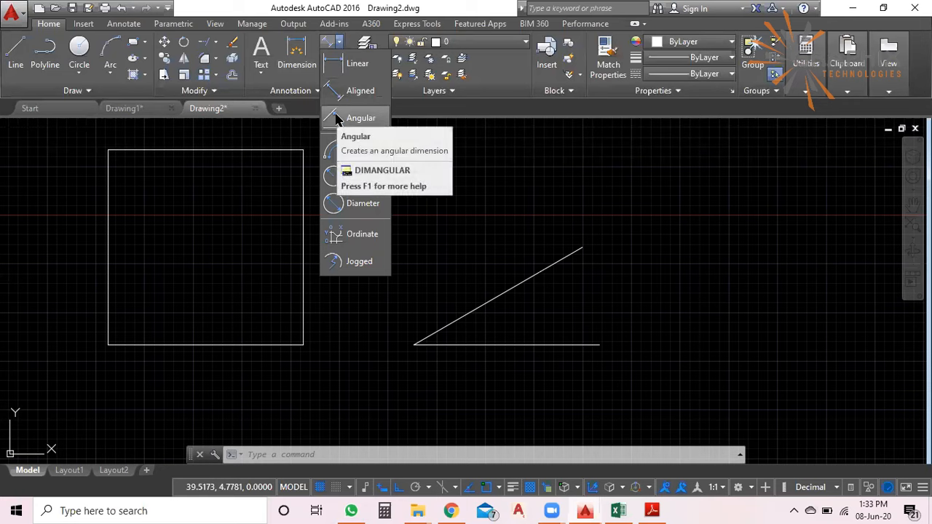
left_click(401, 99)
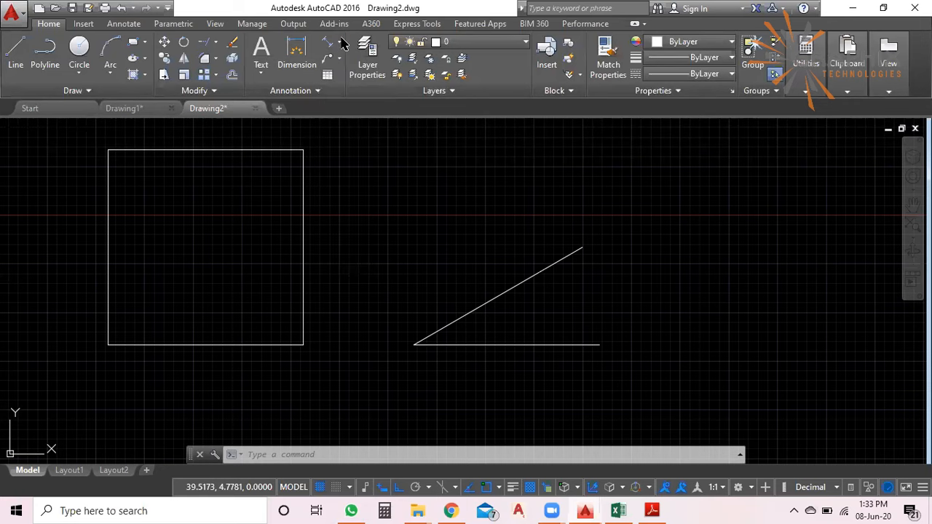
left_click(339, 44)
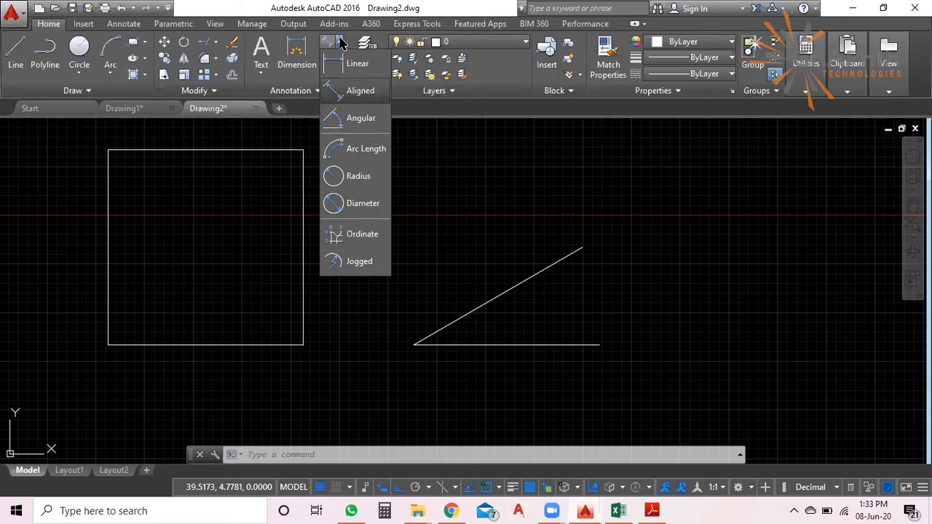
left_click(373, 120)
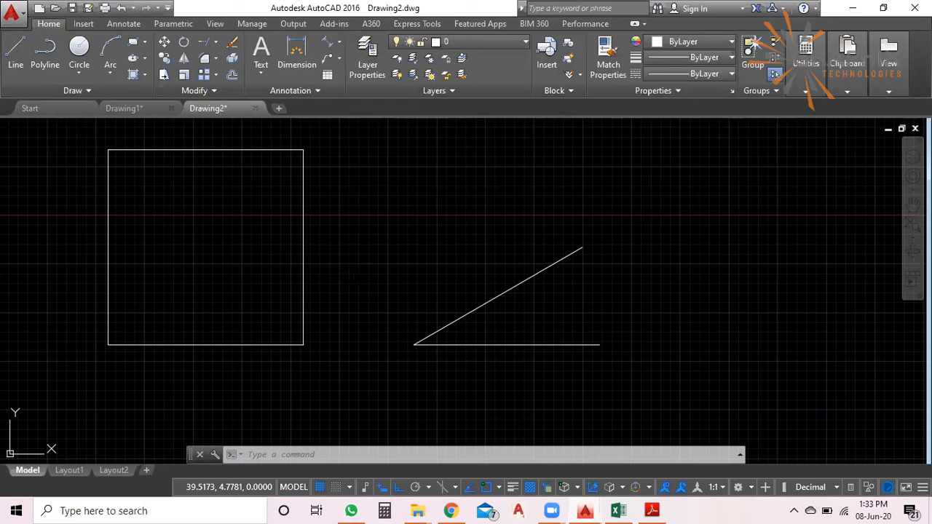
left_click(532, 275)
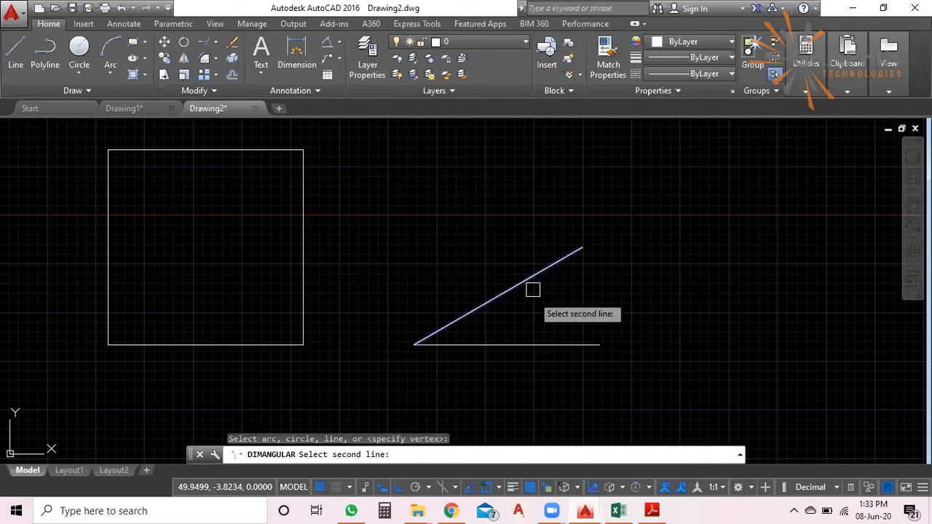
left_click(539, 345)
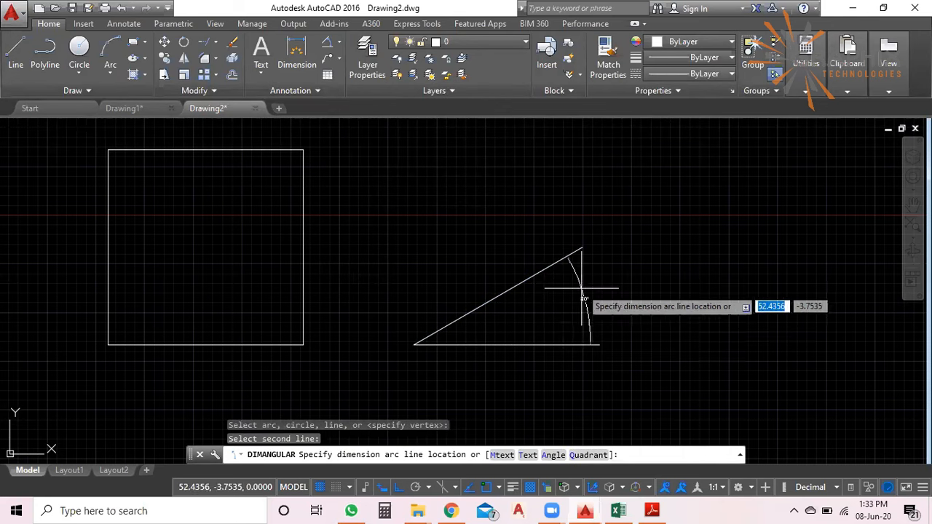
scroll(518, 317, "up", 2)
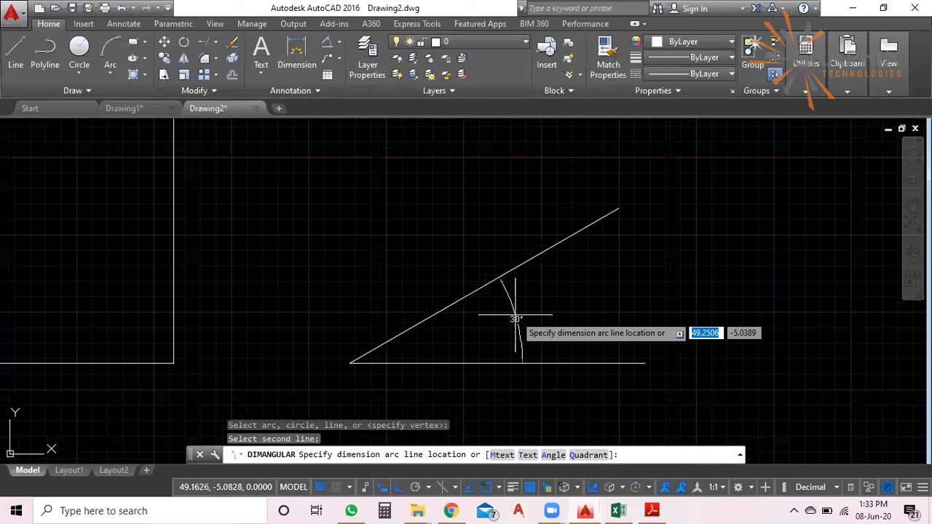
scroll(514, 318, "up", 2)
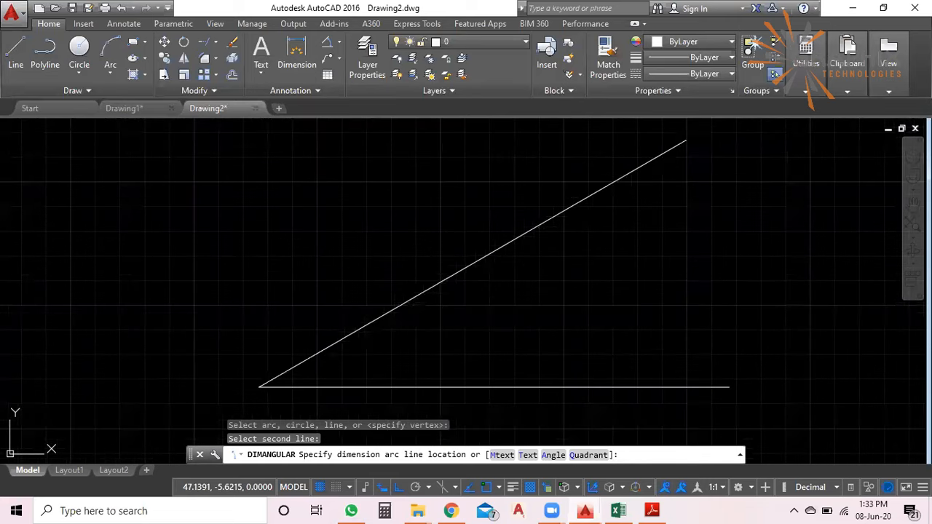
left_click(428, 324)
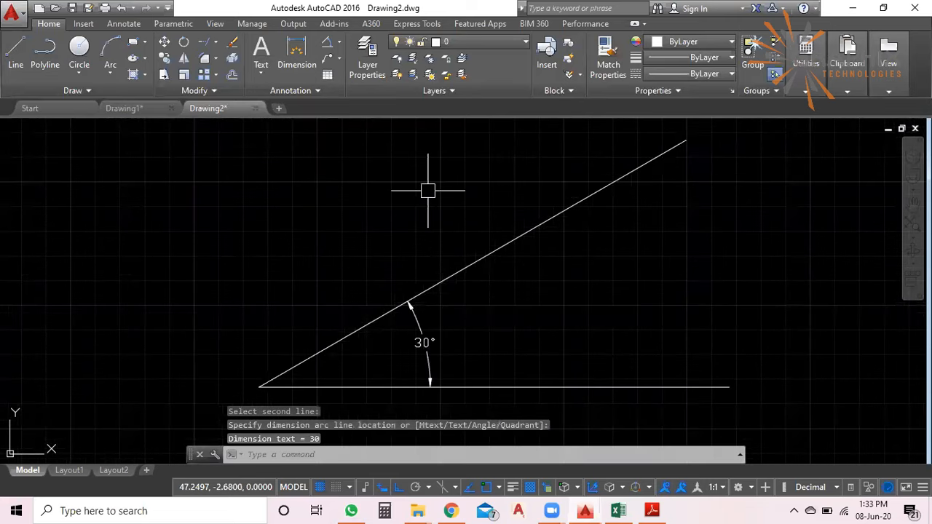
scroll(423, 213, "down", 2)
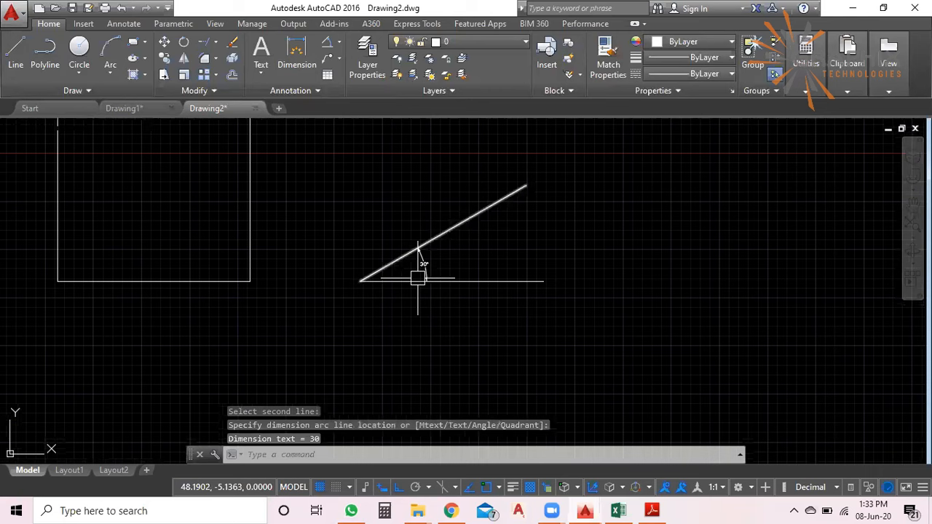
scroll(419, 271, "up", 8)
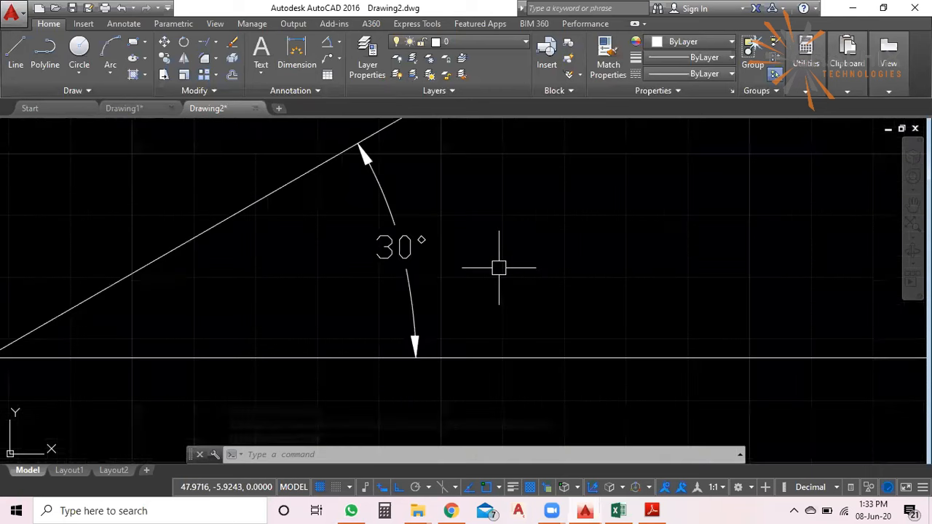
scroll(499, 267, "down", 5)
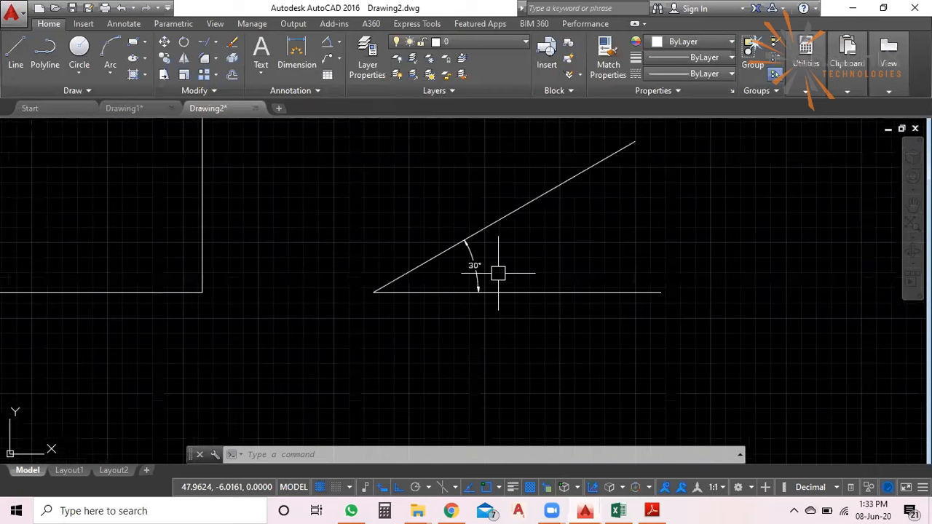
scroll(498, 273, "down", 3)
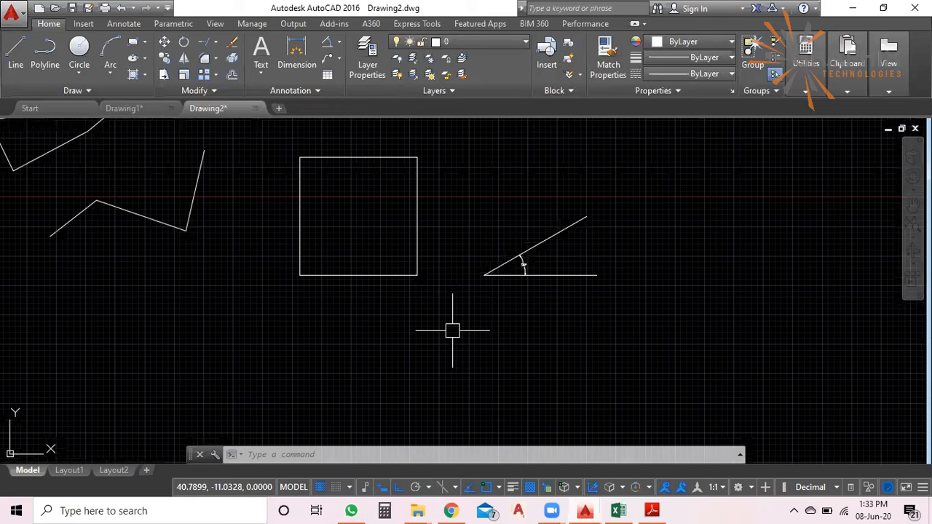
Move the square's bottom line by its midpoint grip to just below the opening between the two vertical sides
middle_click_drag(348, 301, 370, 335)
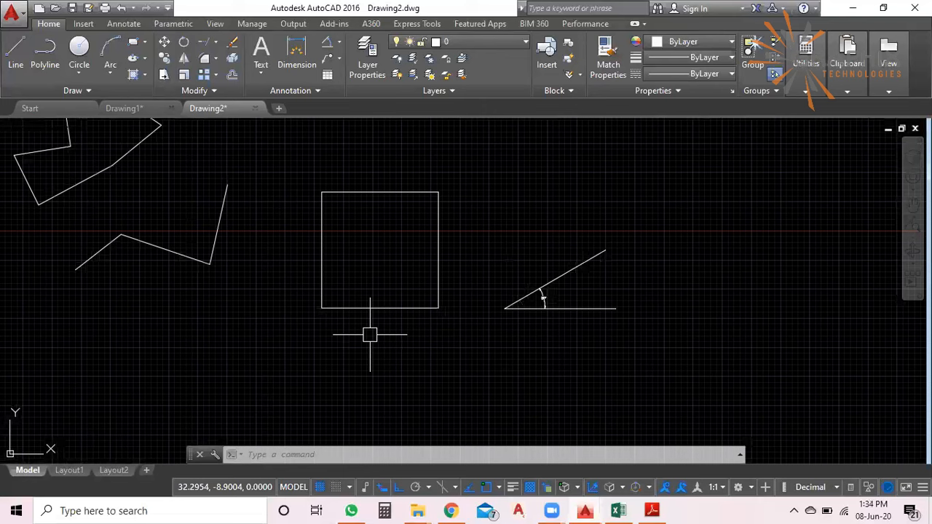
scroll(380, 309, "up", 4)
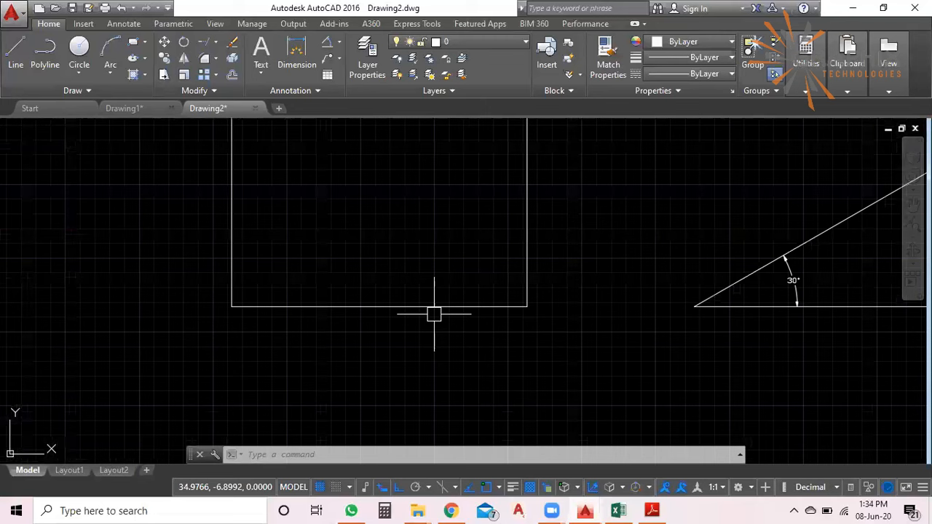
scroll(434, 314, "down", 2)
left_click(383, 338)
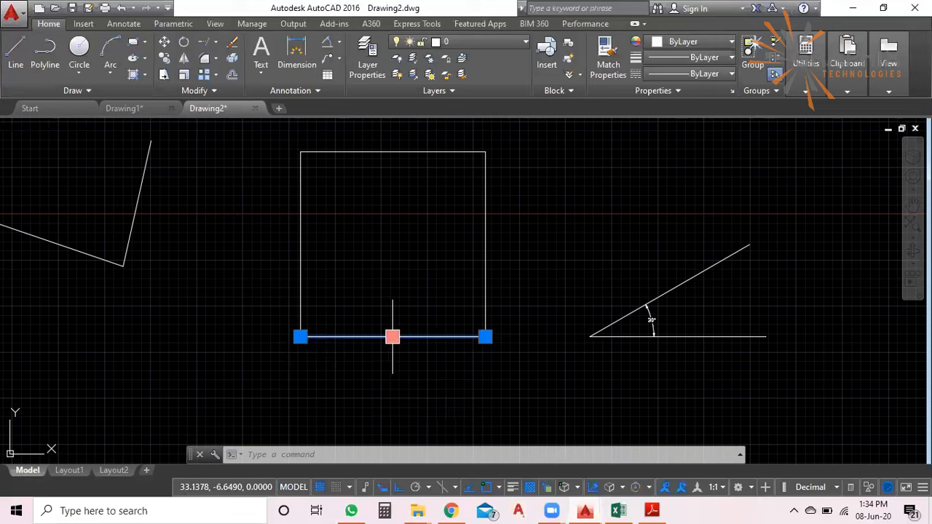
left_click(393, 336)
scroll(393, 337, "down", 4)
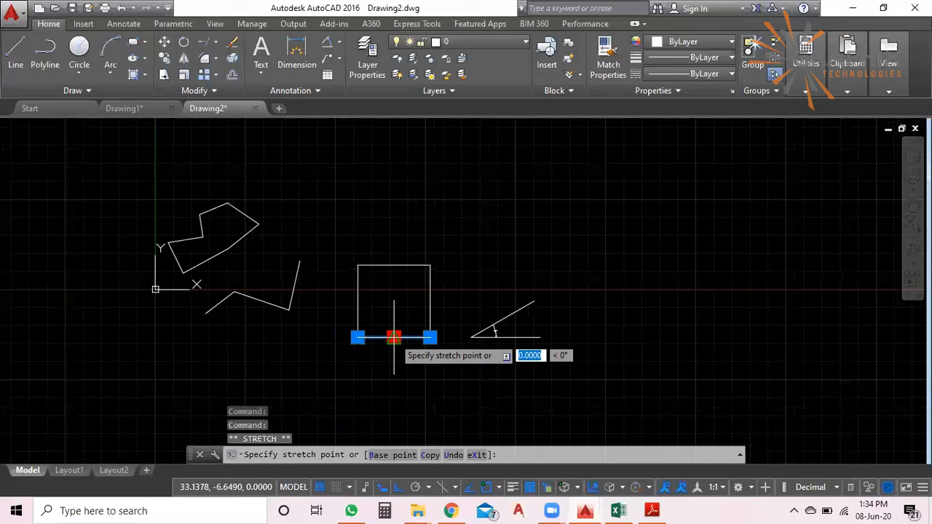
left_click(393, 380)
scroll(395, 380, "up", 2)
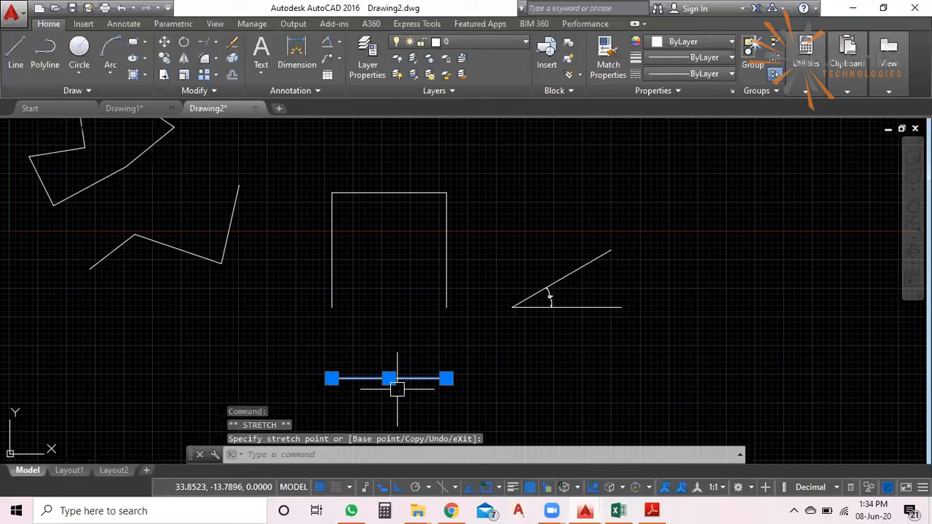
left_click(515, 343)
left_click(514, 343)
left_click(376, 361)
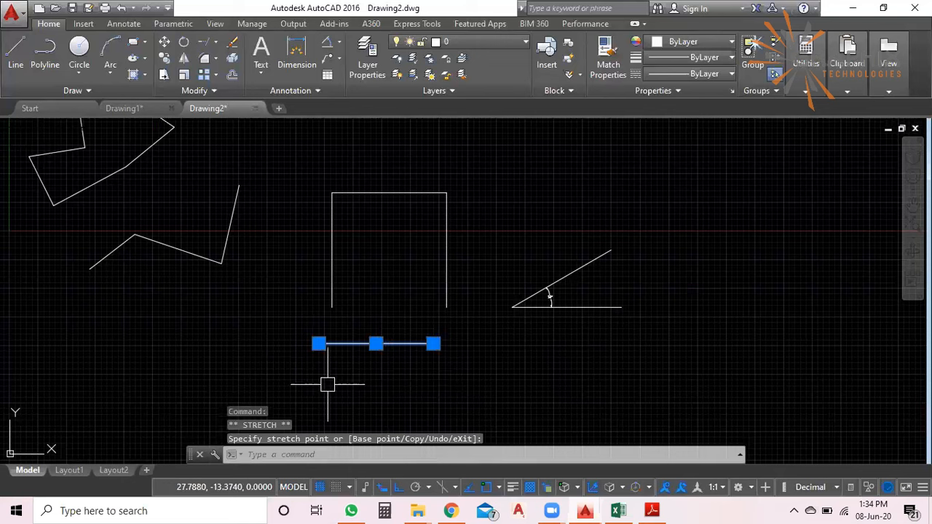
Stretch the detached line's right endpoint horizontally past the 30° angle, and shorten the line by pulling its left endpoint inward
left_click(433, 344)
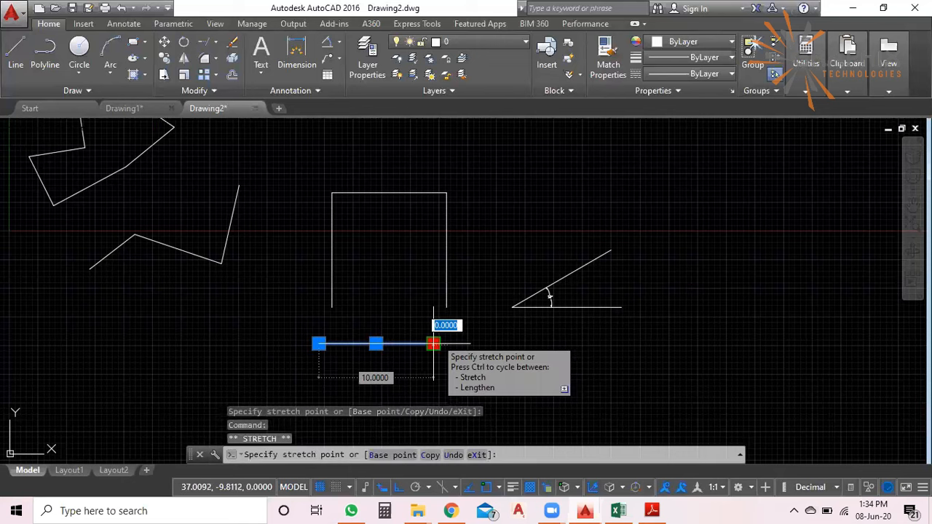
left_click(649, 337)
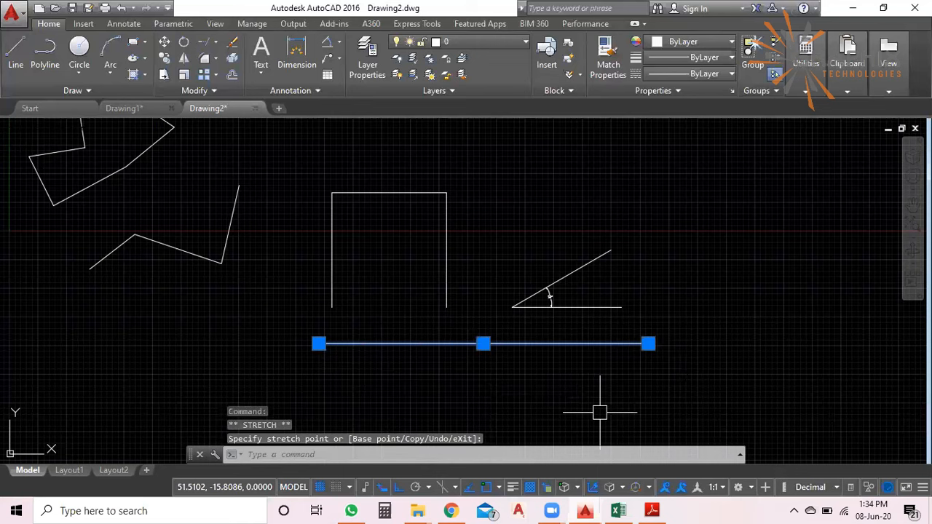
left_click(318, 344)
left_click(474, 367)
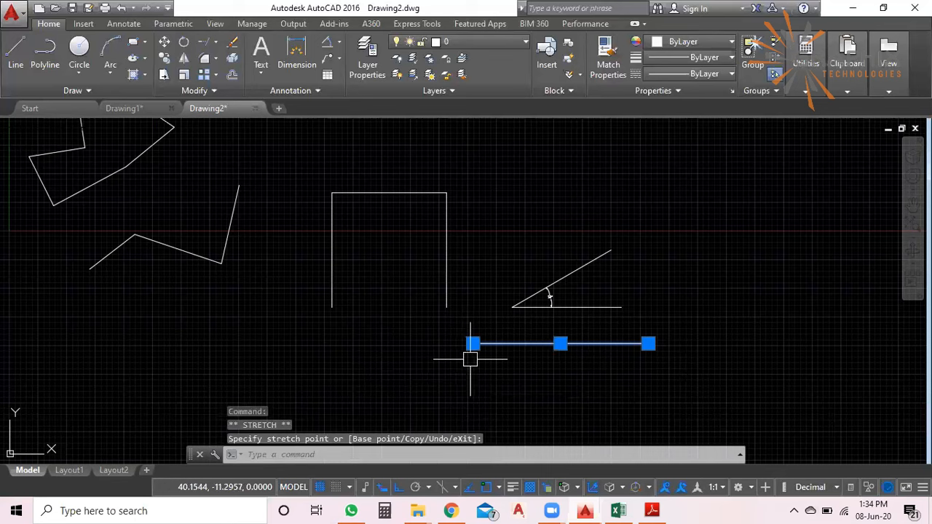
Stretch the detached line's left endpoint straight down so that the line slopes, and deselect it
left_click(472, 343)
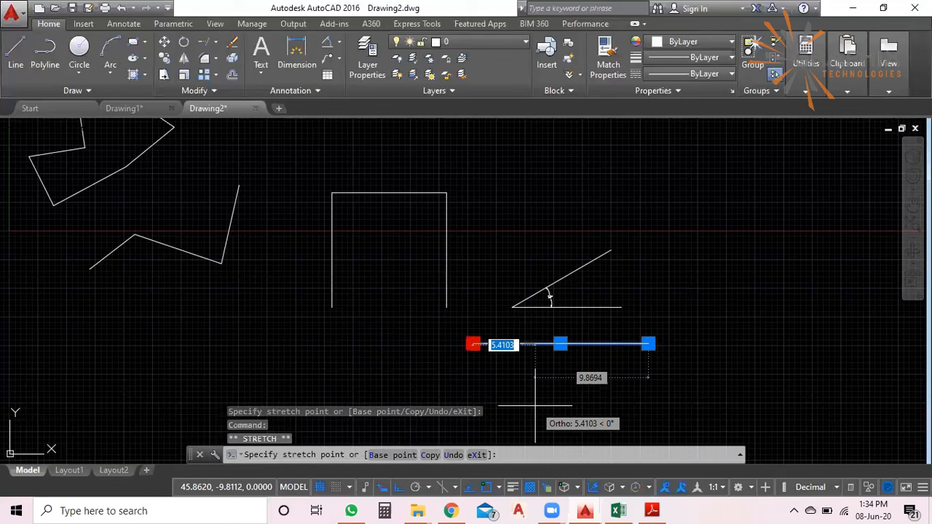
left_click(510, 408)
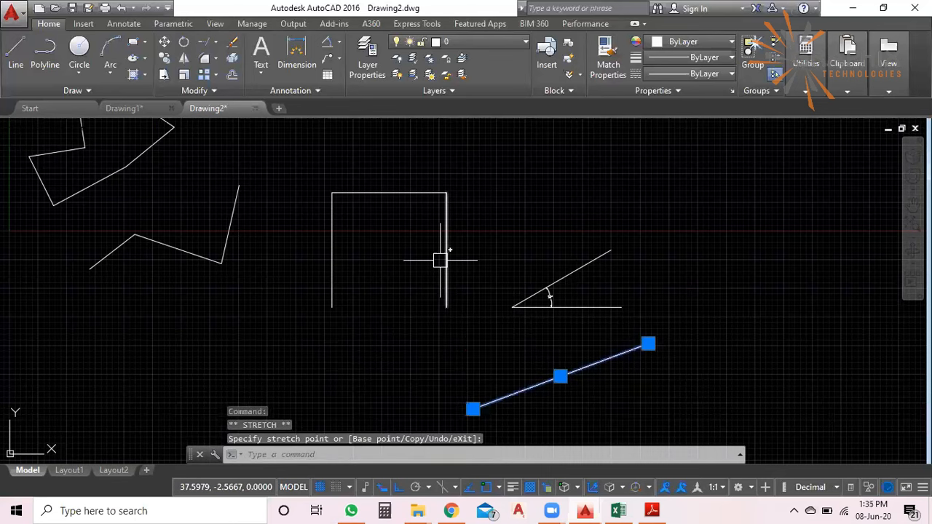
scroll(440, 260, "down", 2)
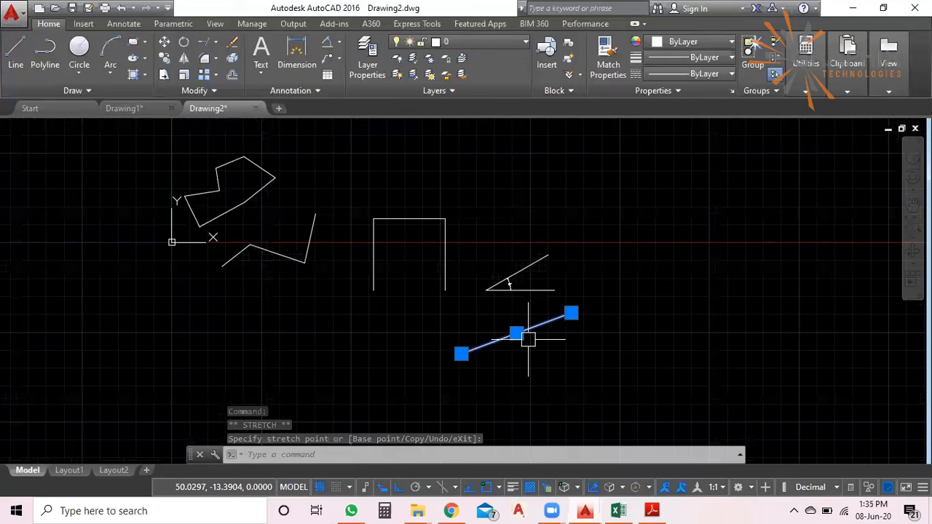
scroll(529, 340, "up", 2)
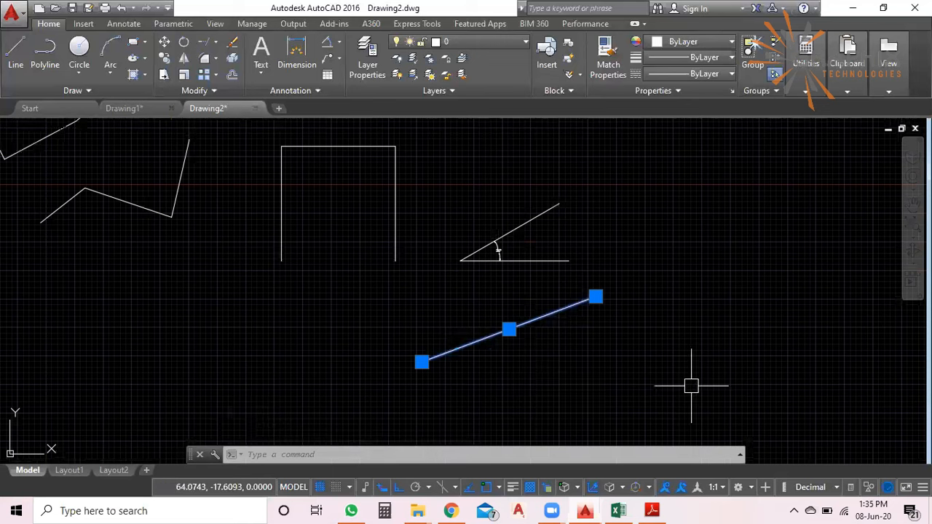
key("Escape")
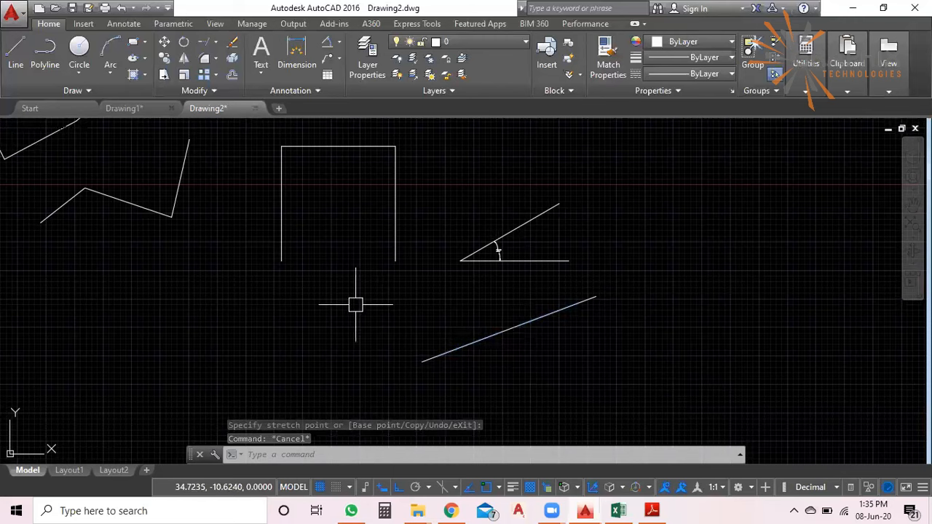
Draw a line between the lower endpoints of the square's two vertical sides using endpoint snaps, and undo it
scroll(311, 232, "up", 4)
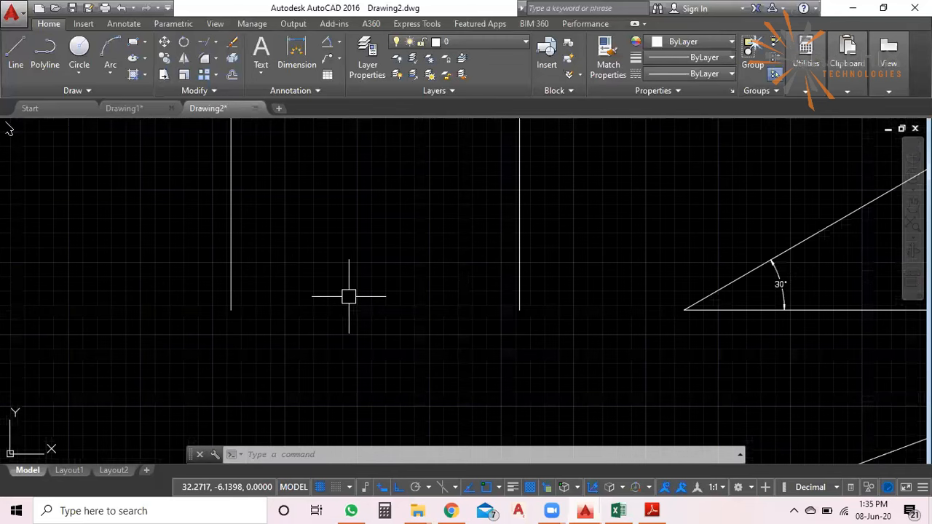
left_click(15, 64)
scroll(349, 296, "down", 1)
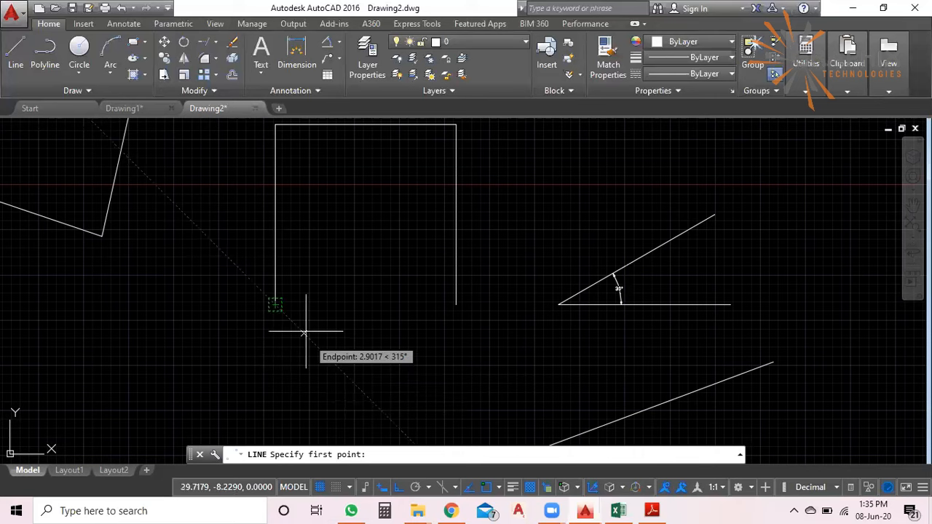
left_click(275, 304)
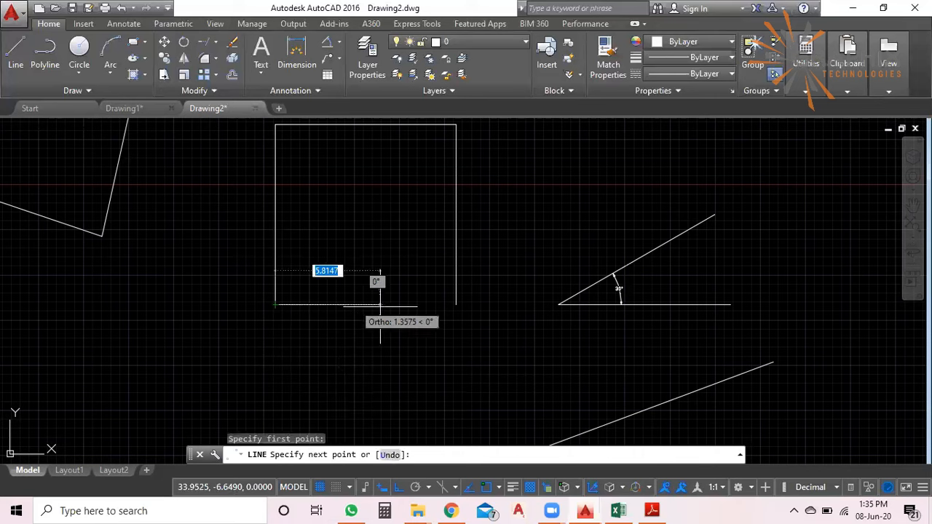
left_click(456, 305)
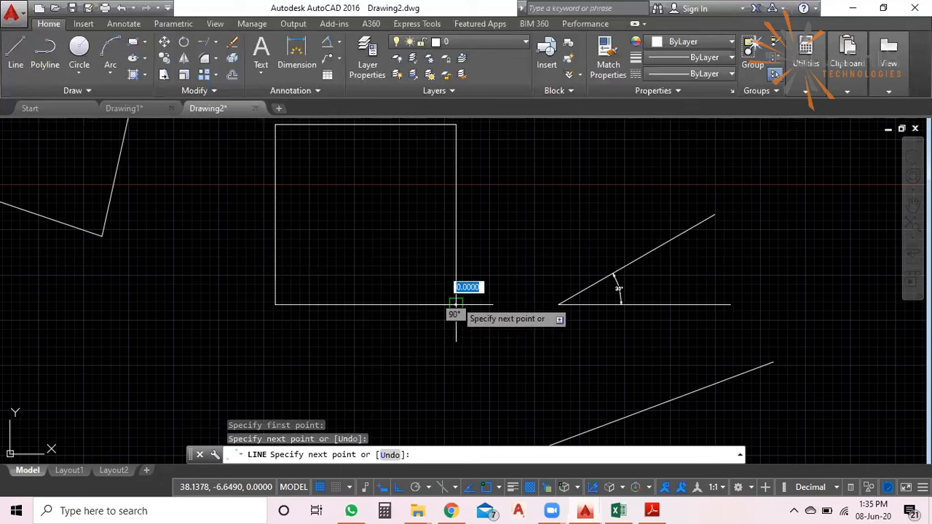
key("Escape")
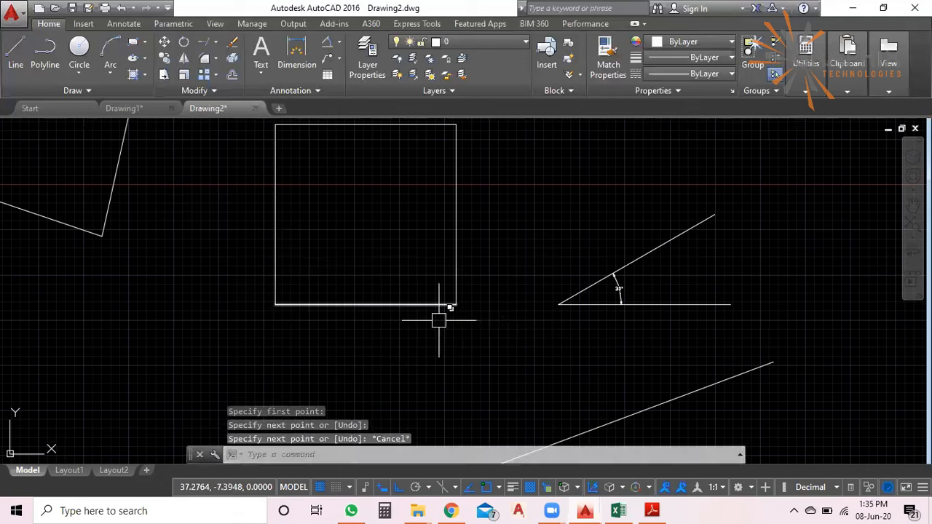
left_click(120, 8)
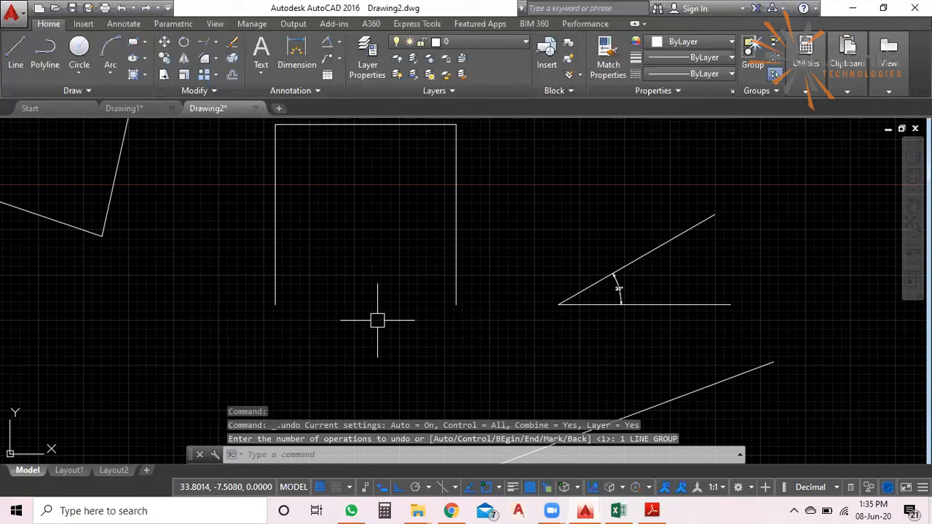
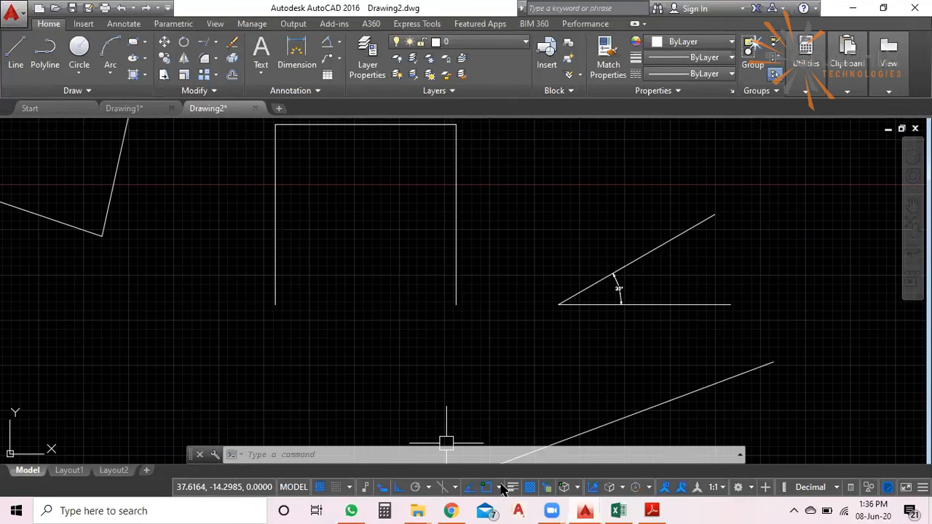
Review the available object snap modes, and preview midpoint and endpoint snaps on the open square with the Line command
left_click(500, 487)
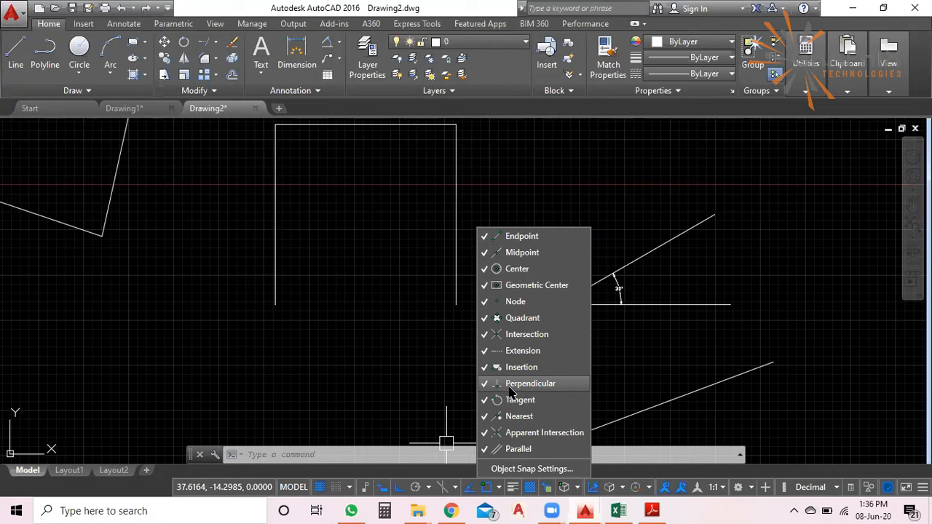
left_click(422, 468)
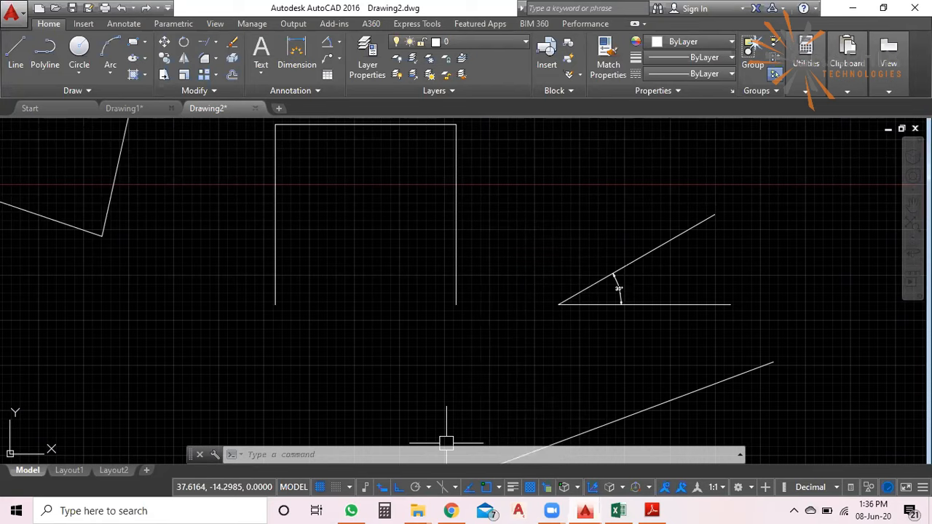
left_click(16, 51)
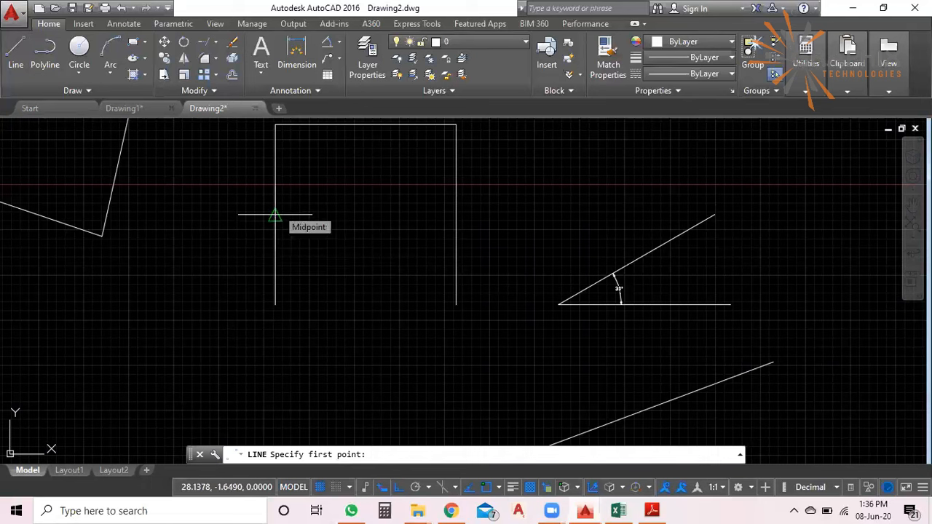
scroll(275, 215, "down", 2)
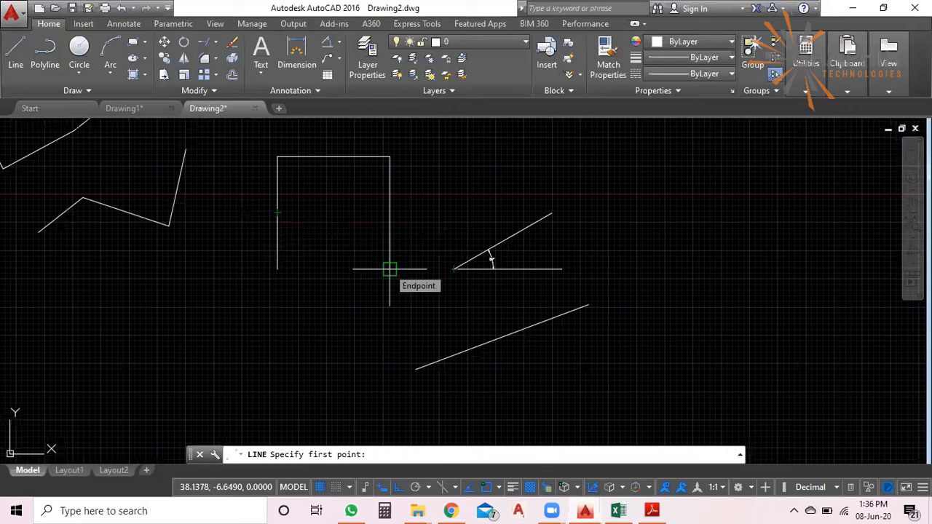
key("Escape")
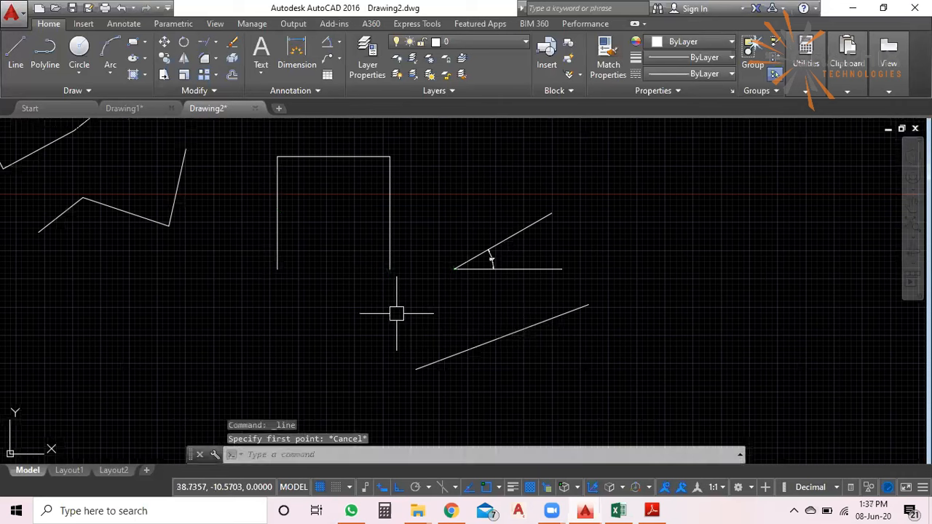
Turn off the Perpendicular and Quadrant object snap modes
left_click(498, 487)
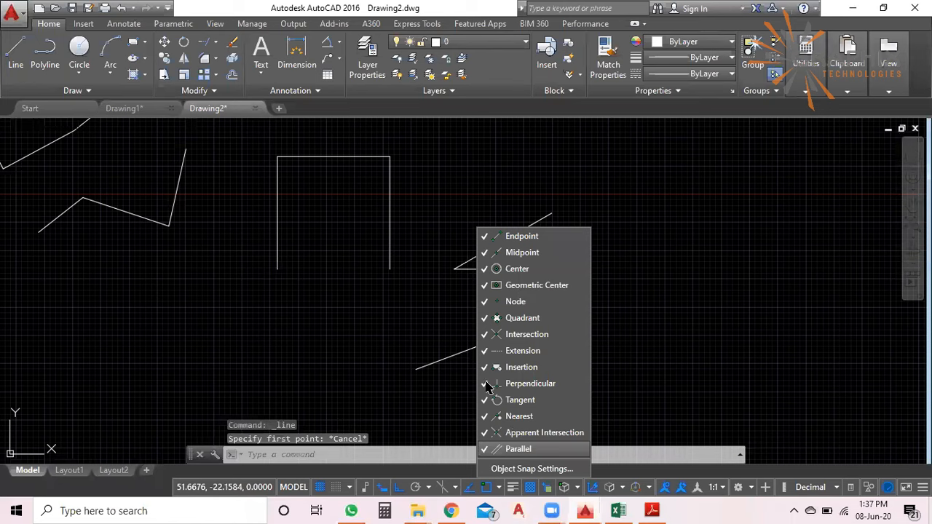
left_click(488, 319)
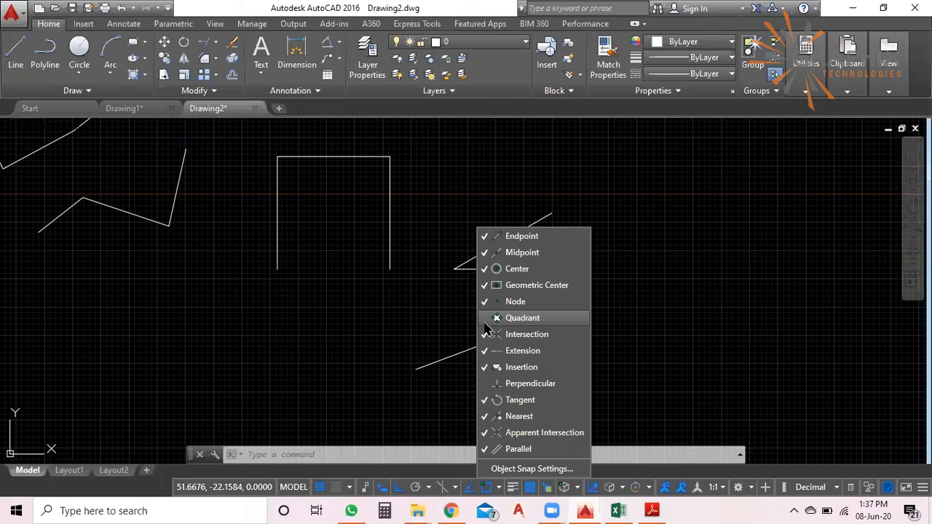
left_click(621, 472)
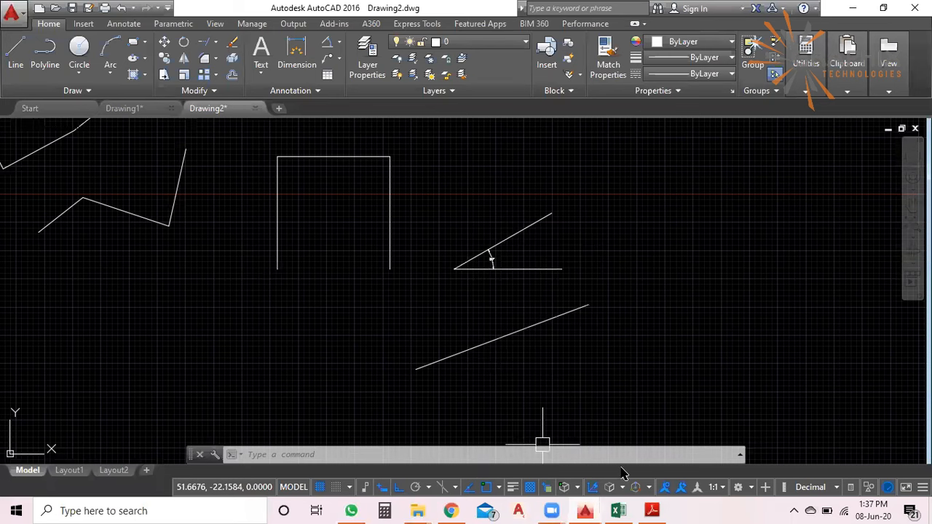
Turn off object snap and draw a horizontal line about 10 long by eye across the square's open bottom
left_click(490, 491)
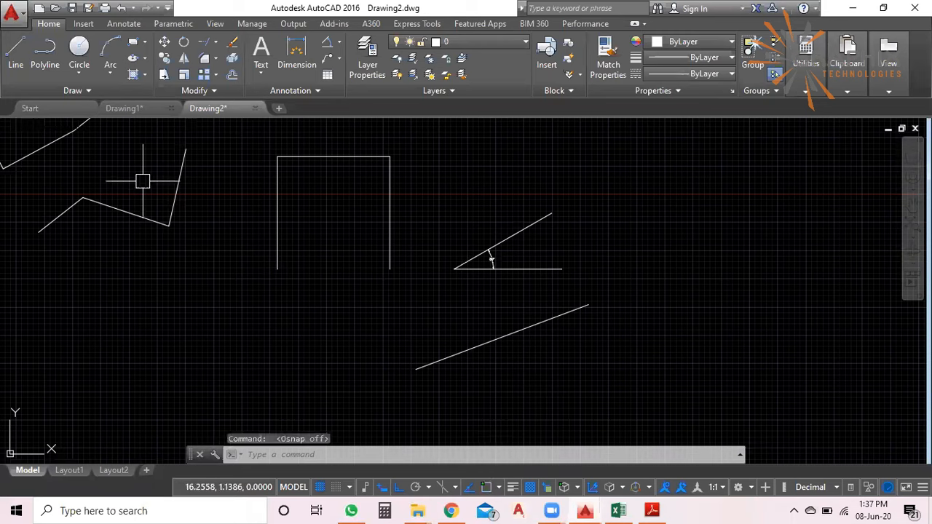
left_click(12, 62)
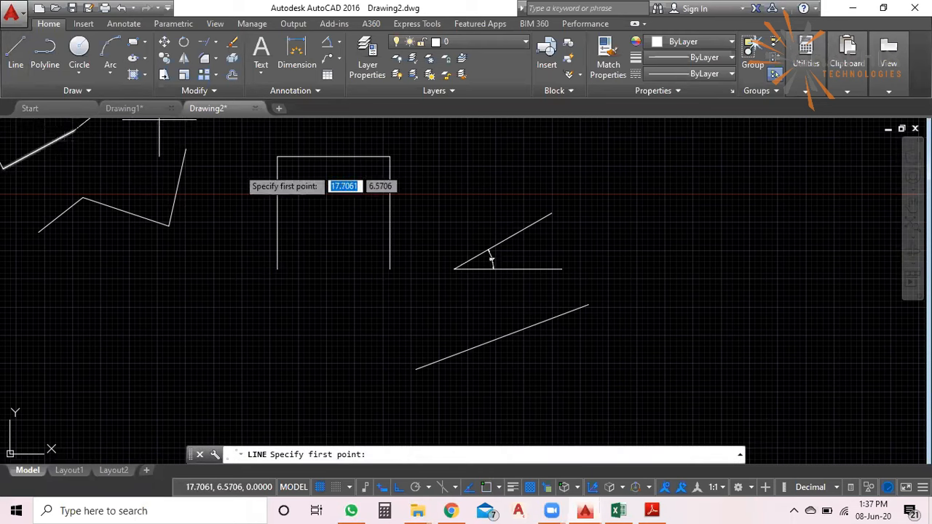
left_click(278, 268)
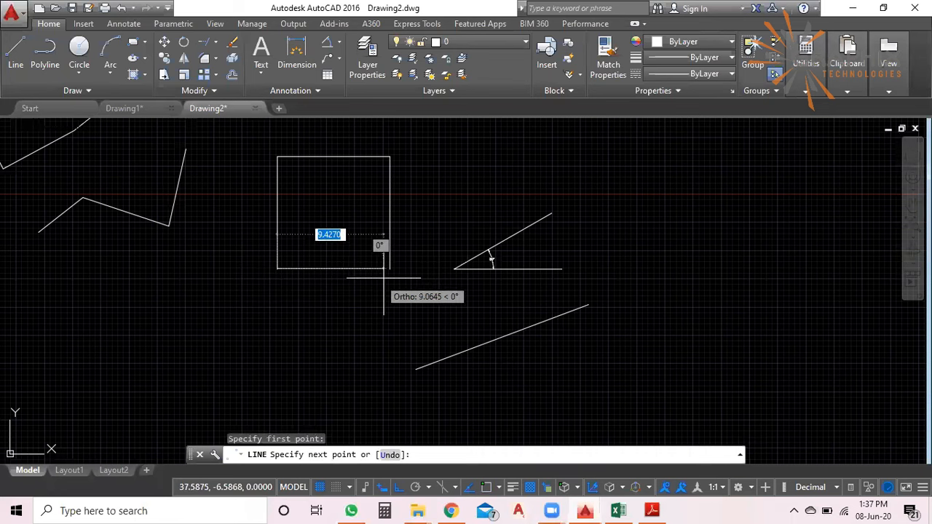
left_click(391, 269)
key("Return")
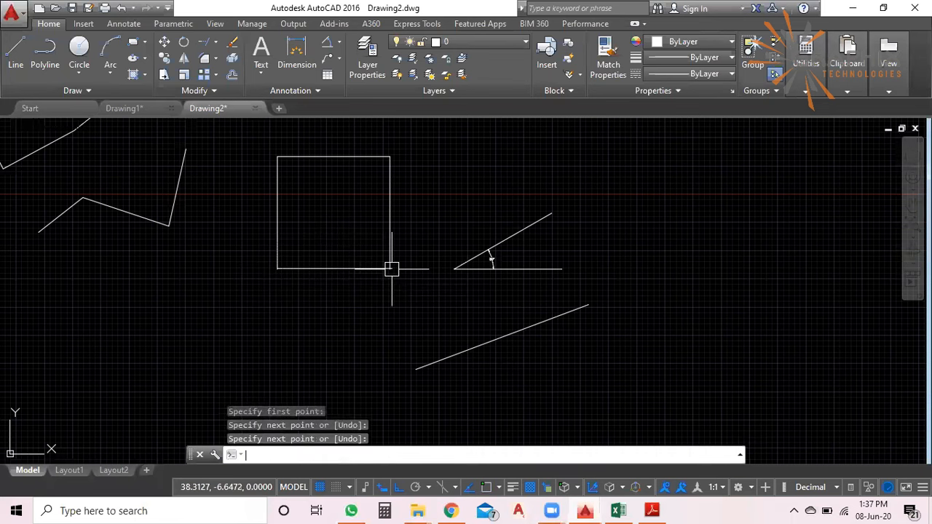
Examine closely how the unsnapped line meets the vertical sides at the square's lower corners
scroll(257, 271, "up", 4)
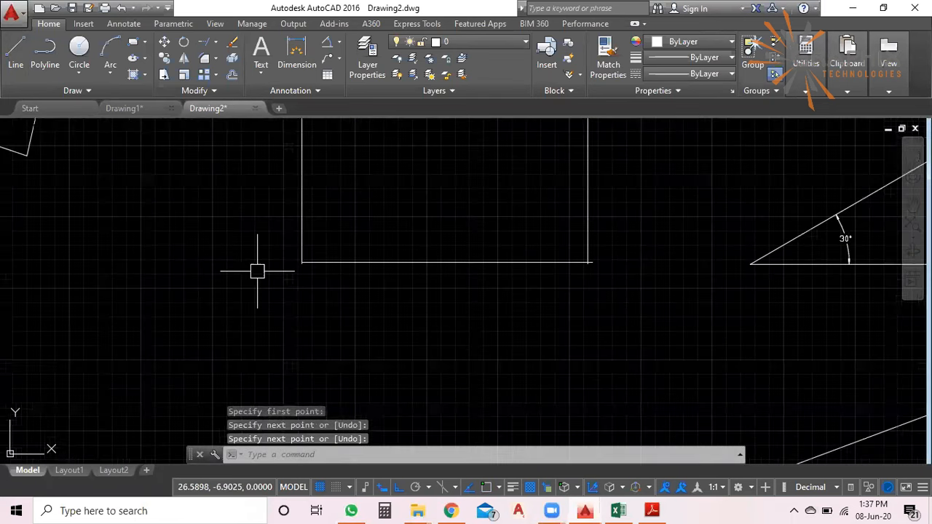
scroll(304, 263, "up", 10)
scroll(229, 238, "down", 6)
scroll(329, 245, "down", 8)
scroll(825, 242, "up", 6)
scroll(826, 241, "up", 5)
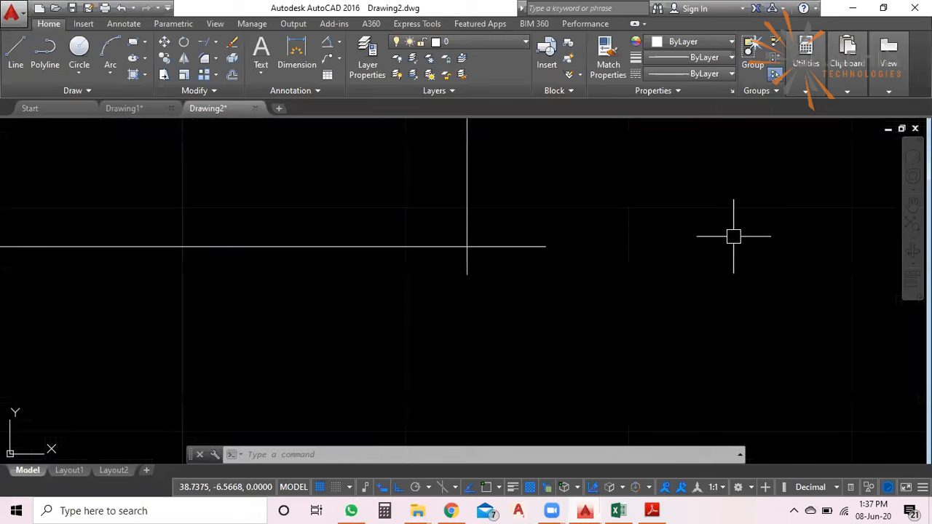
Undo the unsnapped line drawn across the square's bottom
scroll(710, 243, "down", 8)
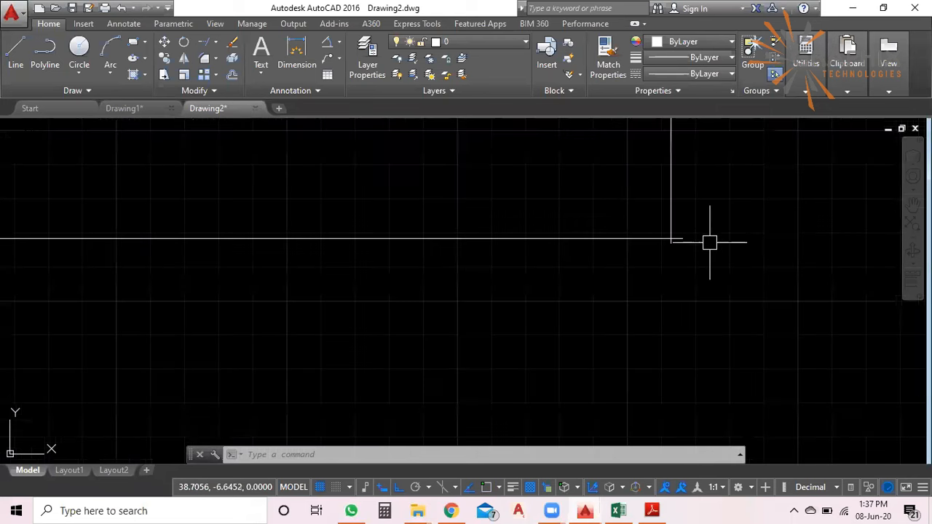
scroll(572, 295, "down", 10)
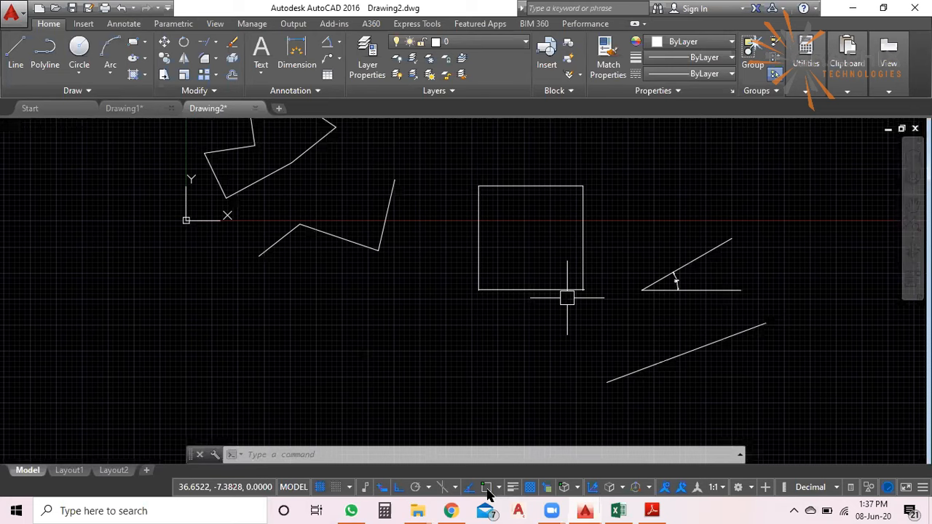
key("ctrl+z")
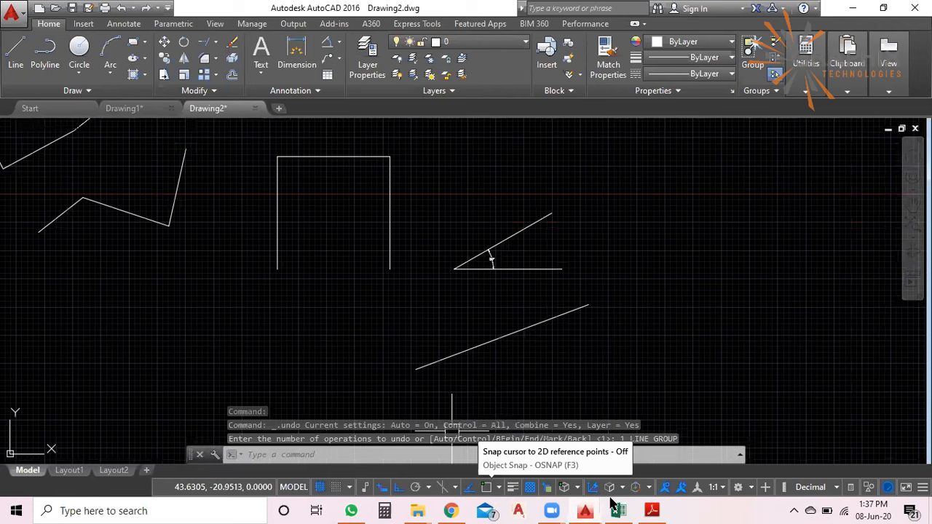
Turn on object snap and close the square with a line between the lower endpoints of its vertical sides
left_click(18, 62)
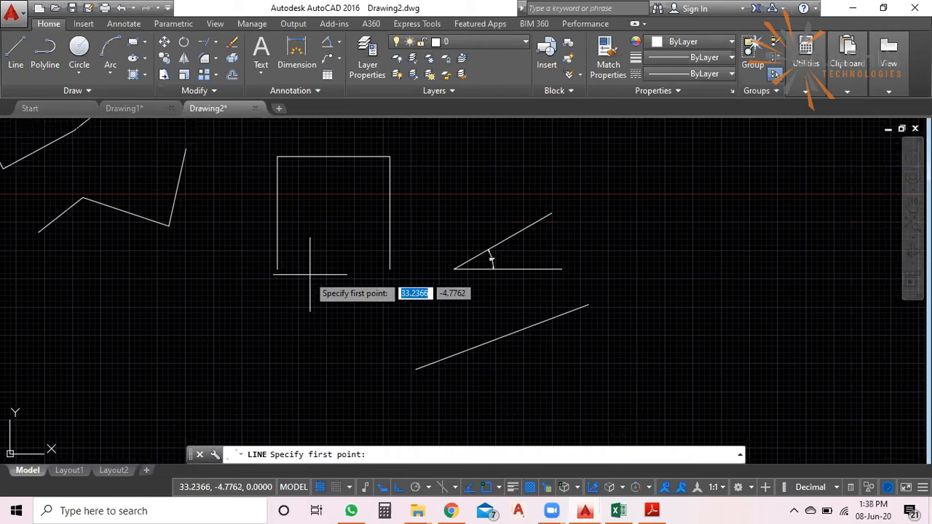
left_click(277, 268)
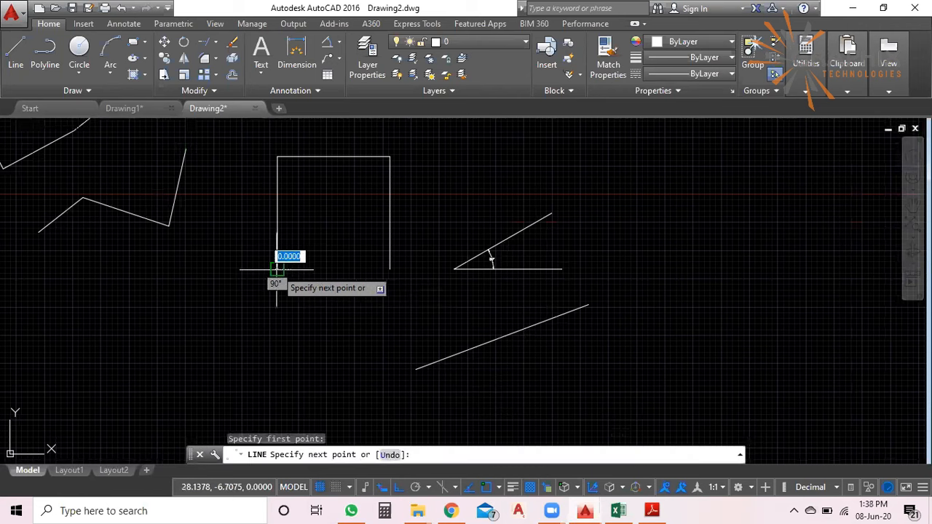
left_click(390, 268)
key("Return")
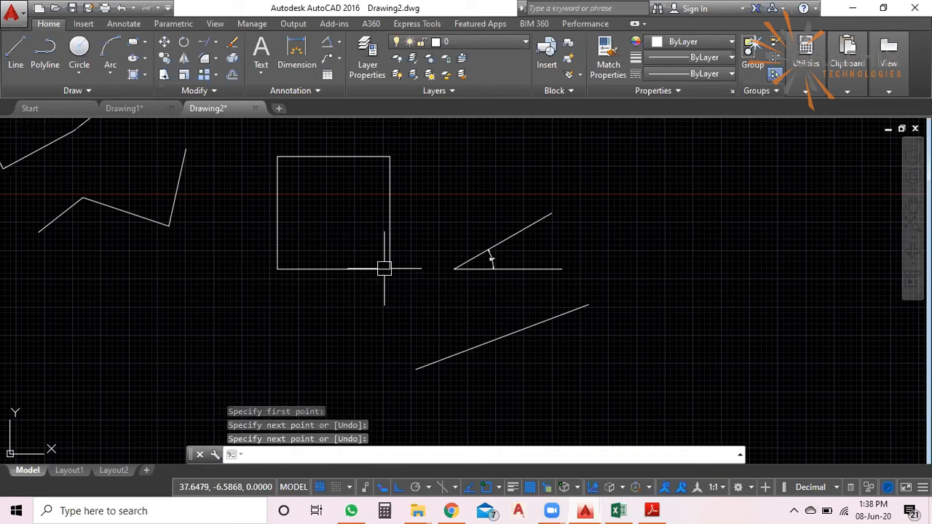
Examine how the snapped line meets the square's lower corners, and look over the other line shapes in the drawing
scroll(294, 255, "up", 4)
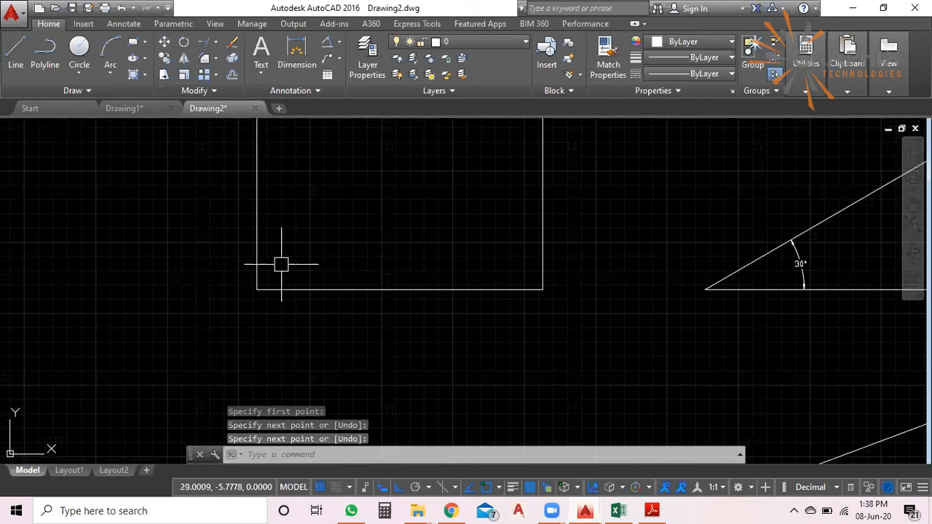
scroll(225, 308, "up", 5)
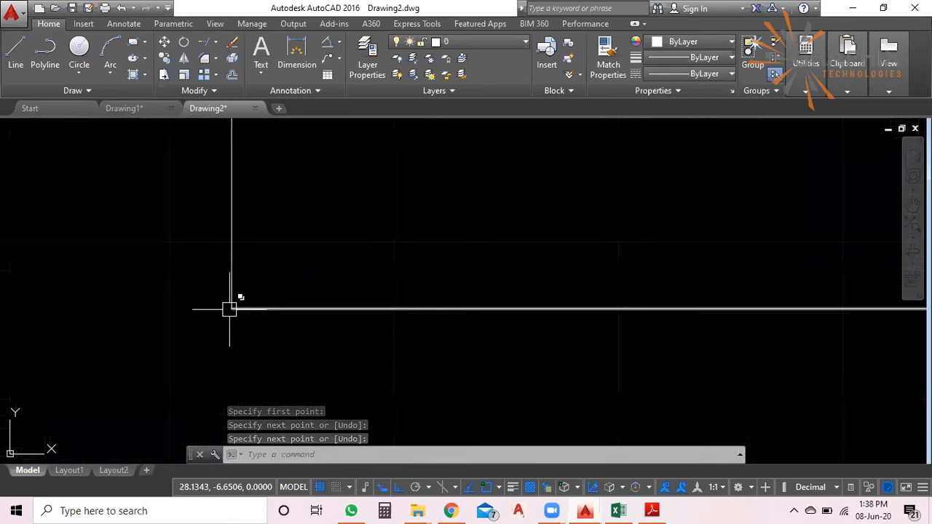
scroll(235, 308, "down", 5)
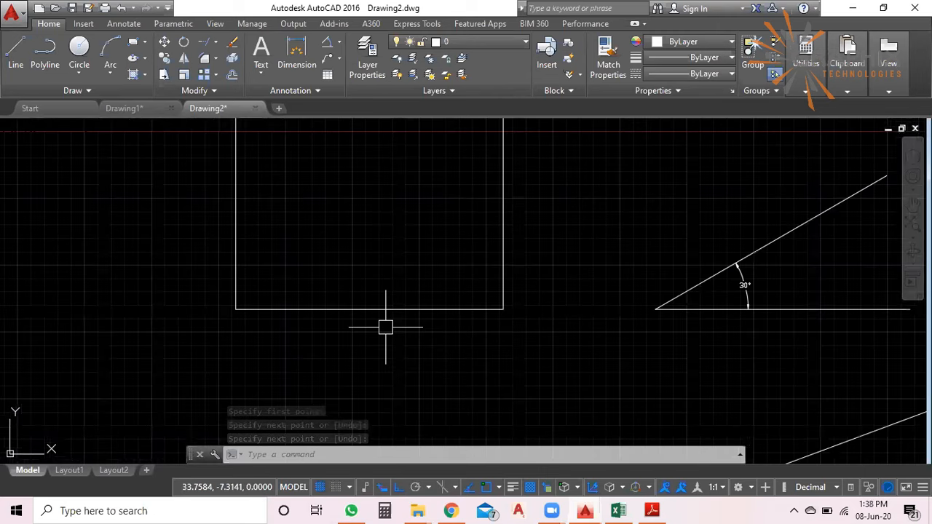
scroll(573, 262, "down", 2)
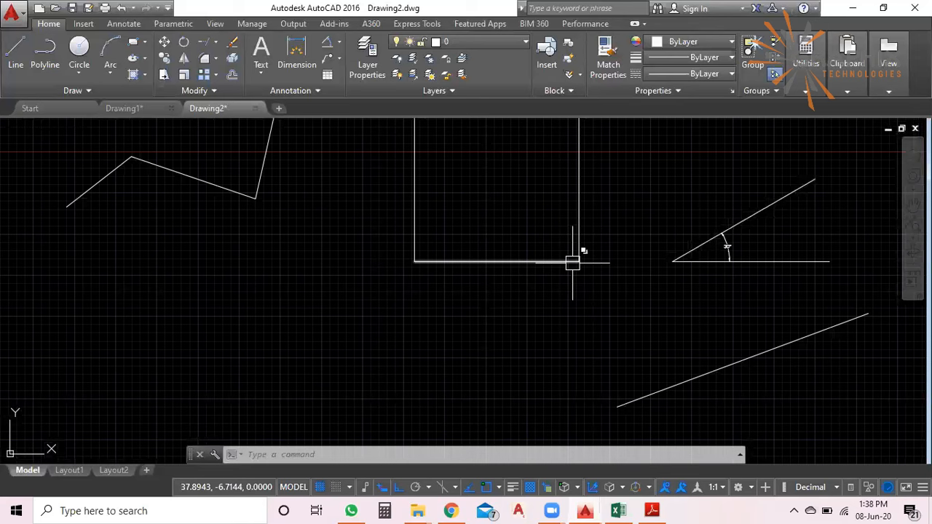
scroll(438, 317, "down", 4)
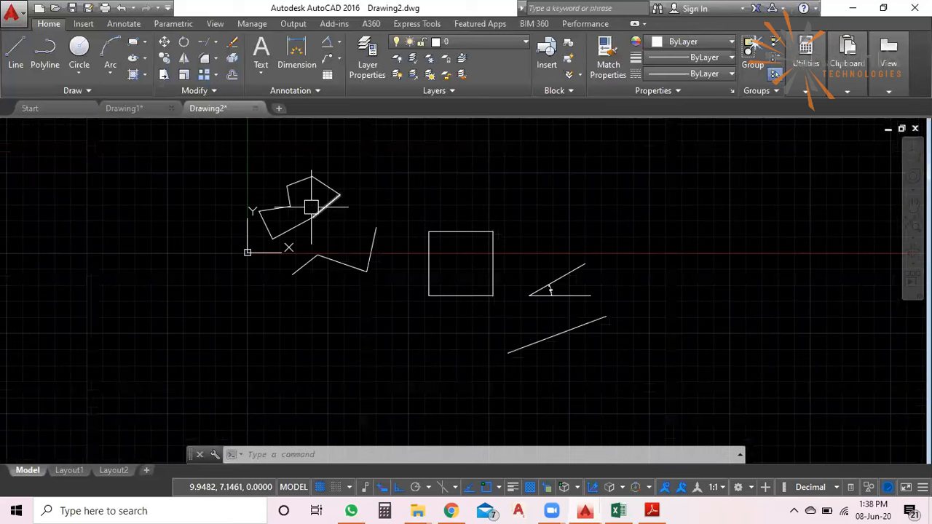
scroll(311, 207, "up", 4)
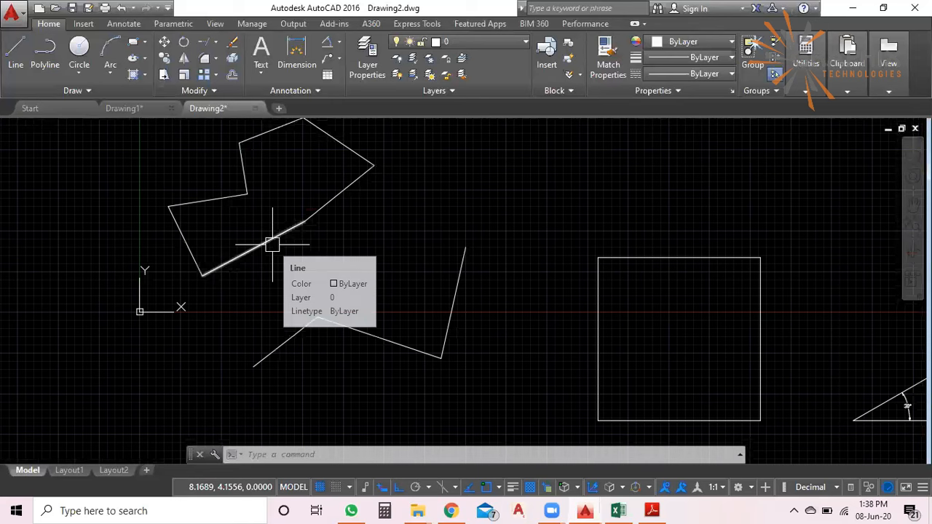
middle_click_drag(904, 372, 477, 221)
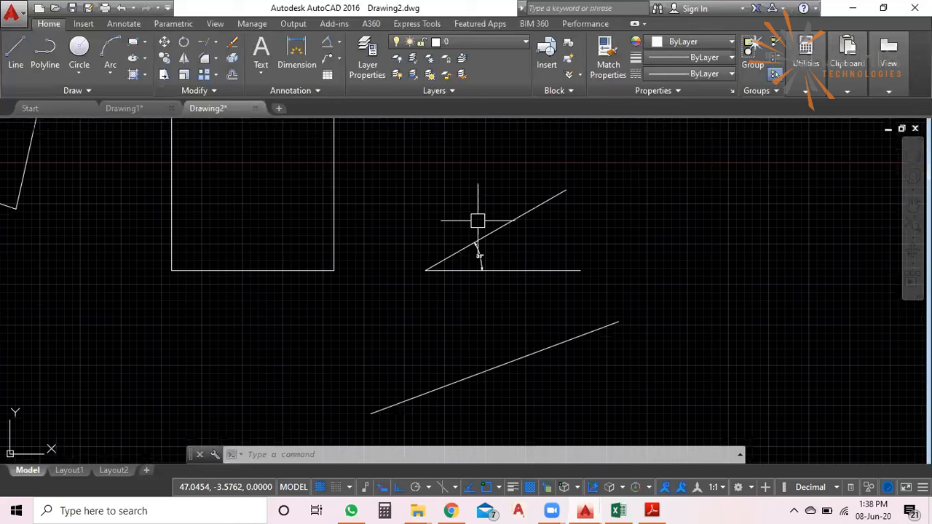
scroll(478, 220, "down", 2)
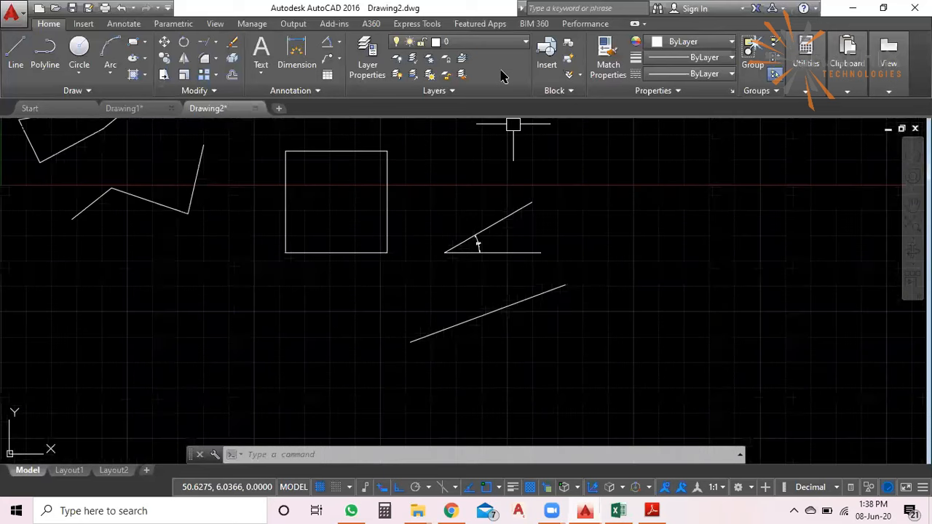